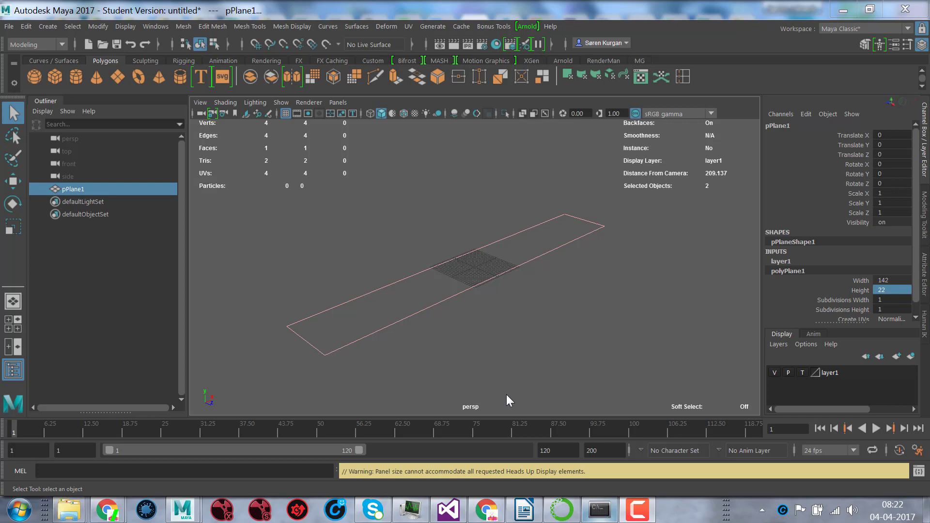
# - Set the plane's height to 21 in its polyPlane1 creation settings
pyautogui.click(888, 289)
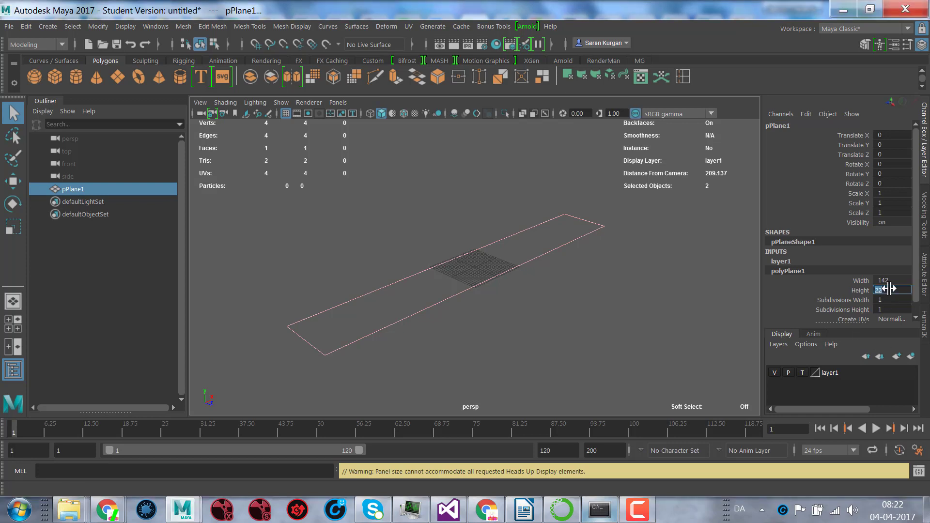
pyautogui.write('21')
pyautogui.press('Return')
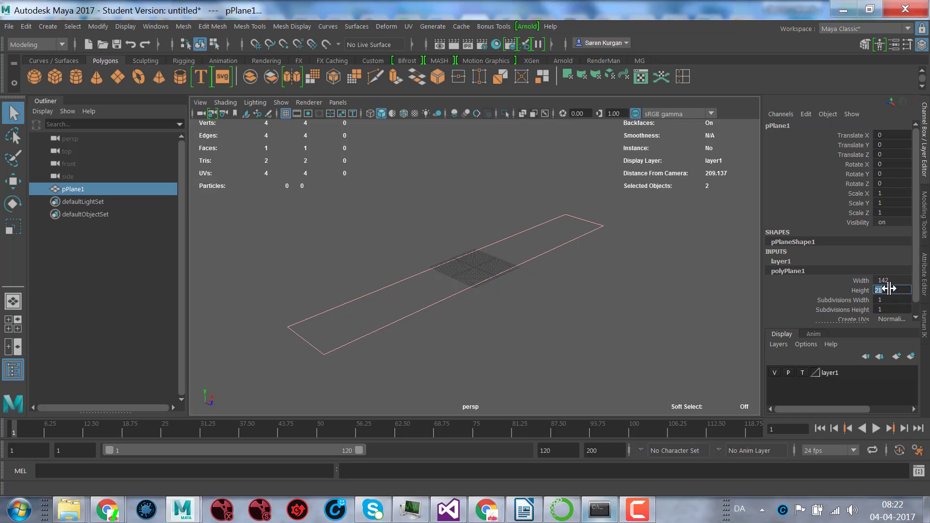
pyautogui.keyDown('alt'); pyautogui.moveTo(363, 224); pyautogui.dragTo(388, 233); pyautogui.keyUp('alt')
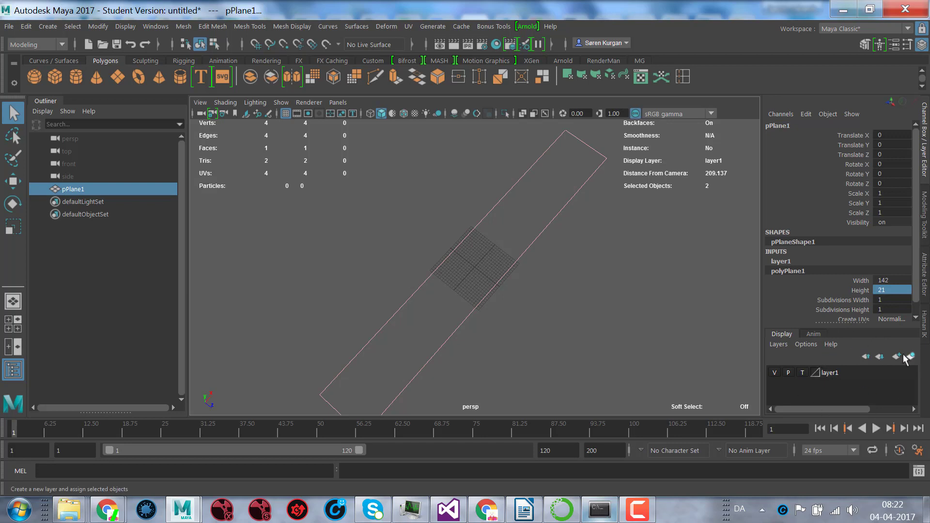
# - Delete the display layer layer1 that holds the plane
pyautogui.click(493, 254)
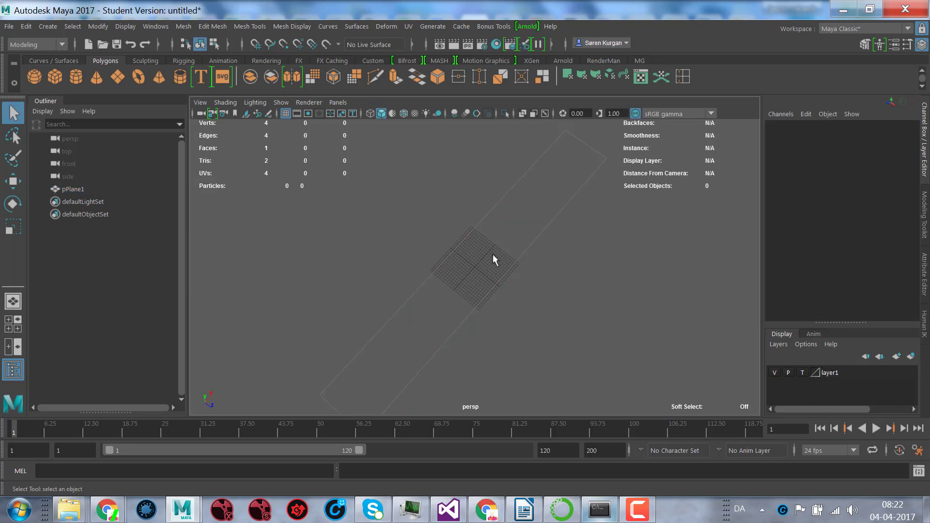
pyautogui.click(829, 374)
pyautogui.rightClick(831, 376)
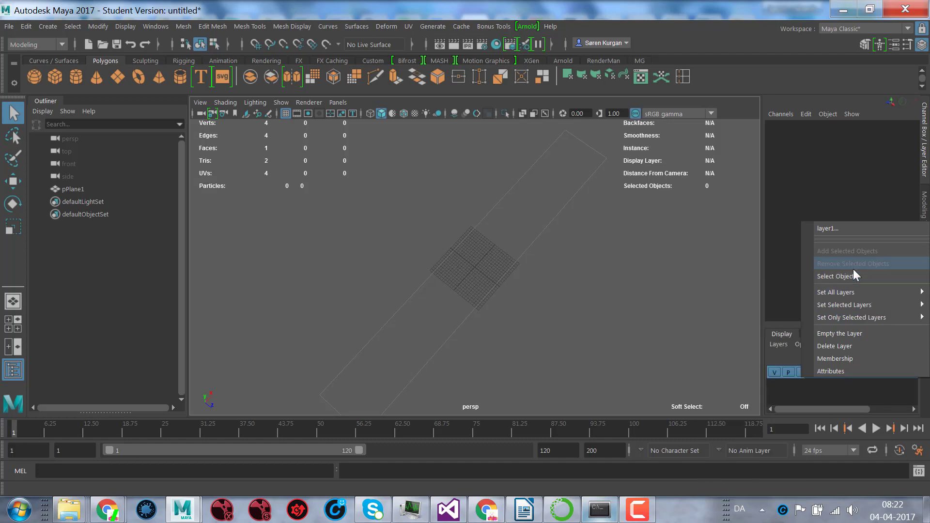
pyautogui.click(851, 342)
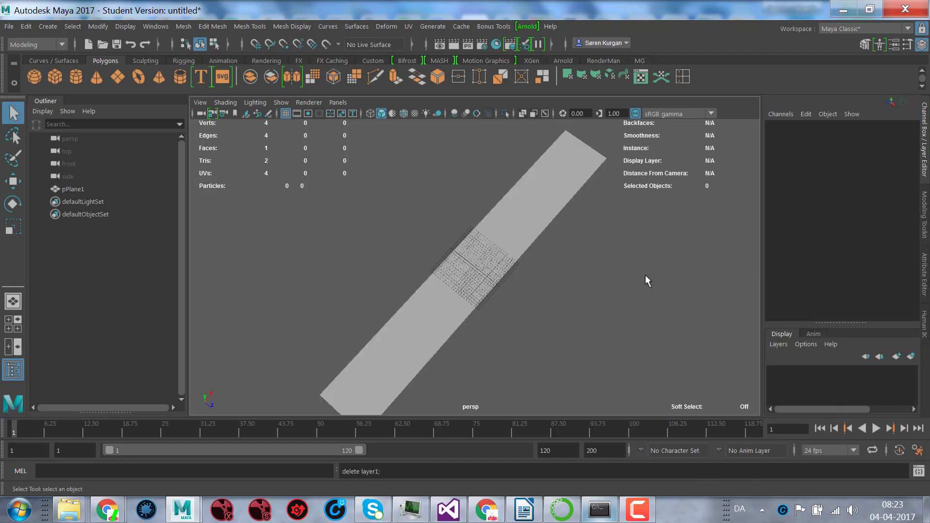
# - Create a new display layer containing the plane and set that layer to template mode
pyautogui.click(461, 244)
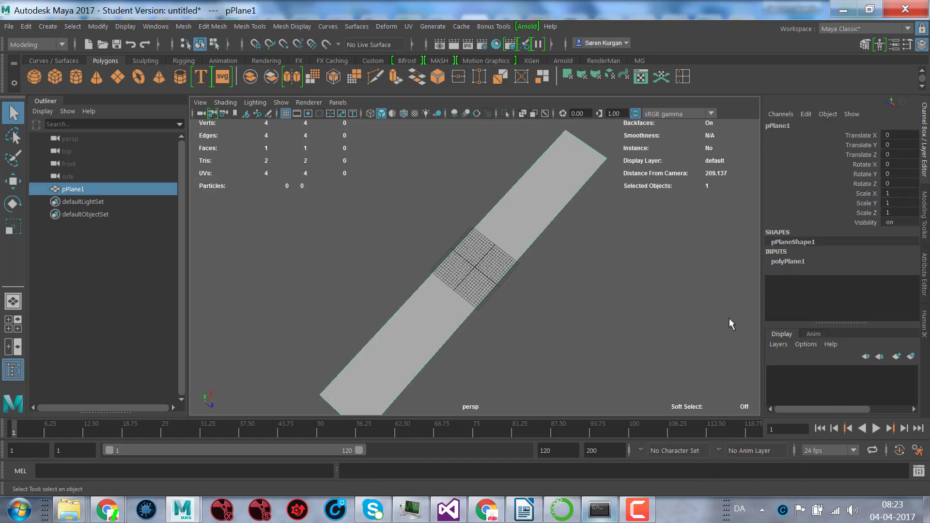
pyautogui.click(911, 357)
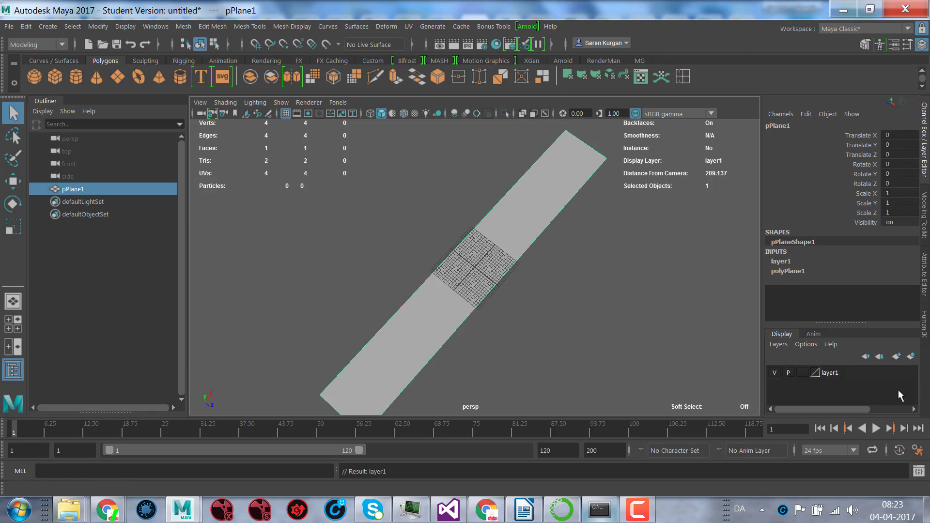
pyautogui.click(802, 374)
pyautogui.click(557, 274)
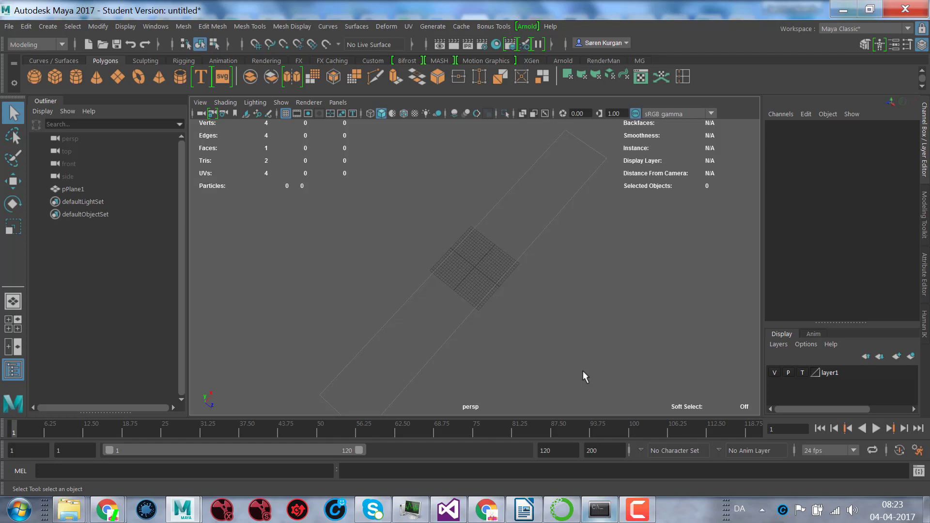
# - Create a locator and move it to the plane's long edge, at about X 21.17 and Z -10.17
pyautogui.keyDown('alt'); pyautogui.moveTo(577, 402); pyautogui.dragTo(590, 332); pyautogui.keyUp('alt')
pyautogui.click(45, 24)
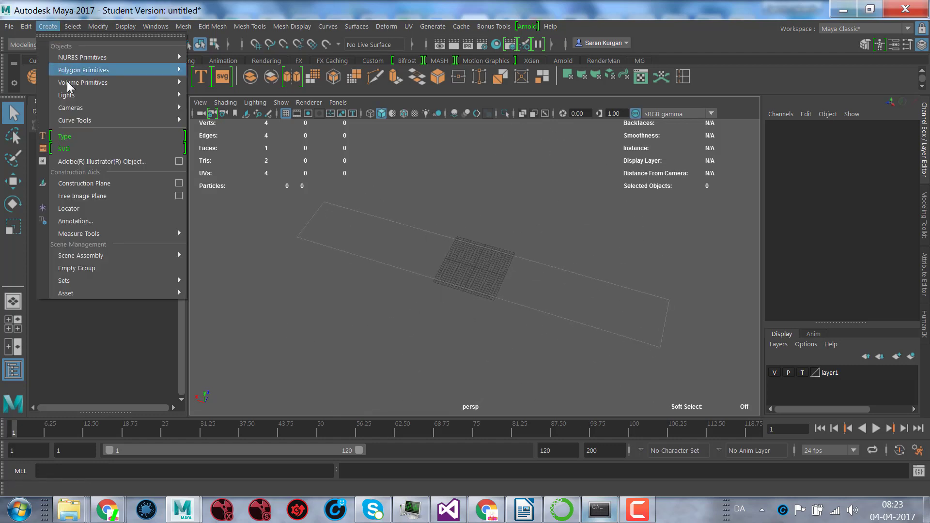
pyautogui.click(88, 209)
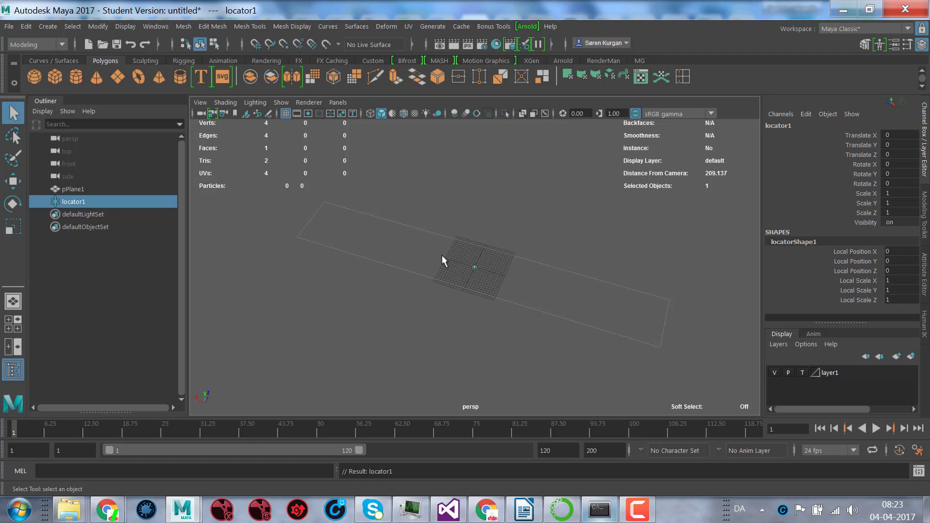
pyautogui.press('w')
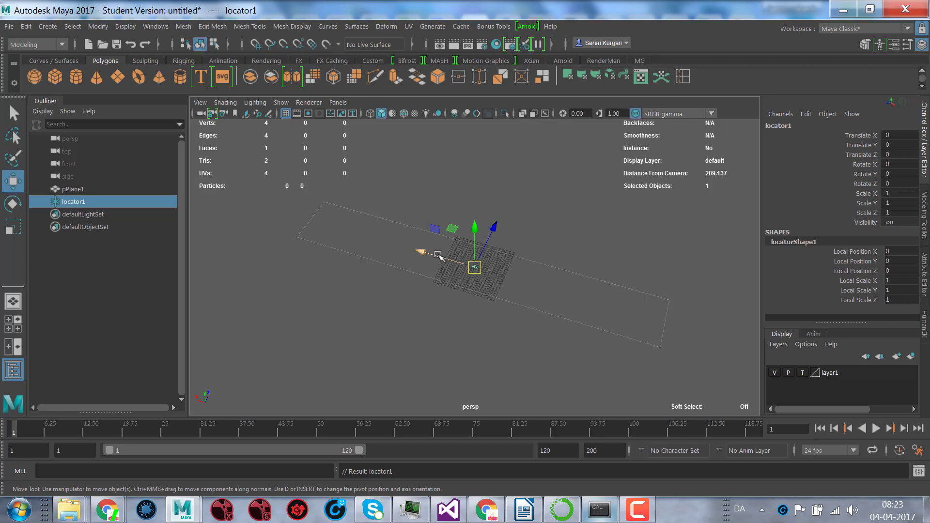
pyautogui.moveTo(436, 253); pyautogui.dragTo(388, 240)
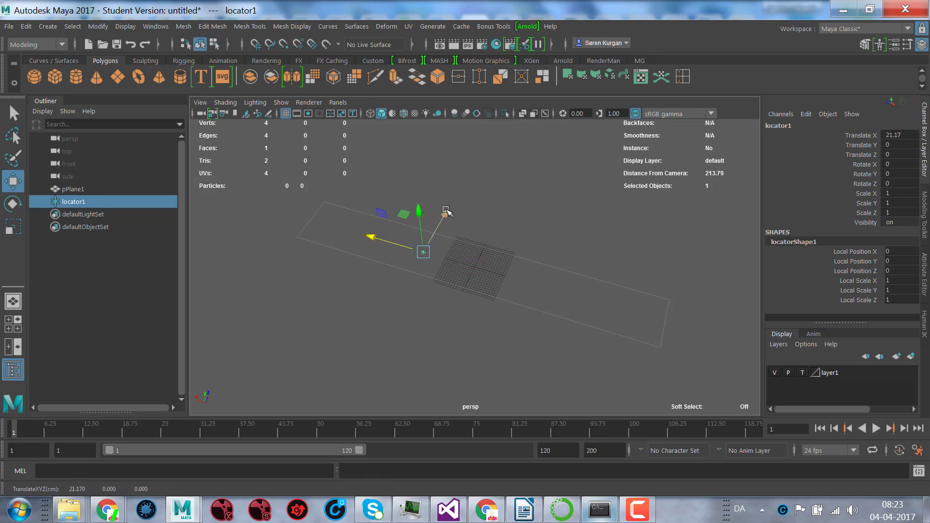
pyautogui.moveTo(447, 210); pyautogui.dragTo(435, 232)
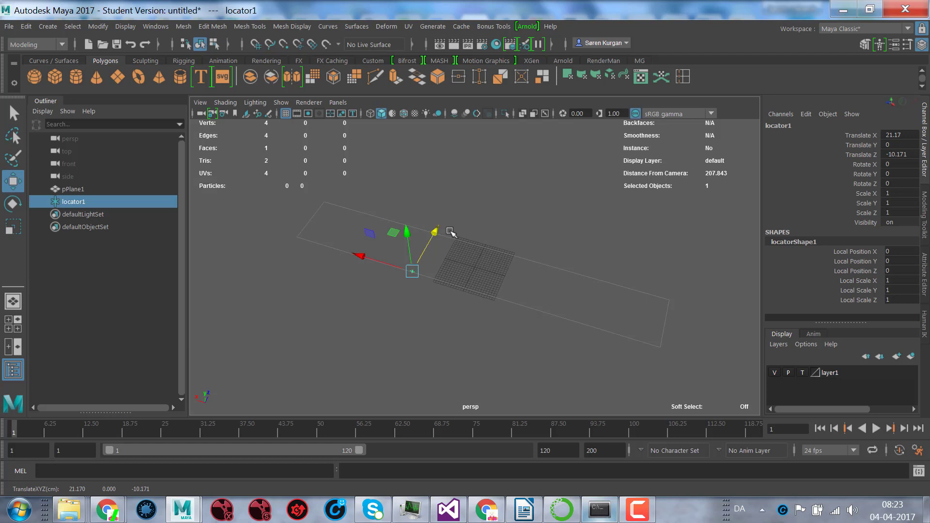
# - Add the locator to the template layer layer1 and deselect it
pyautogui.rightClick(831, 374)
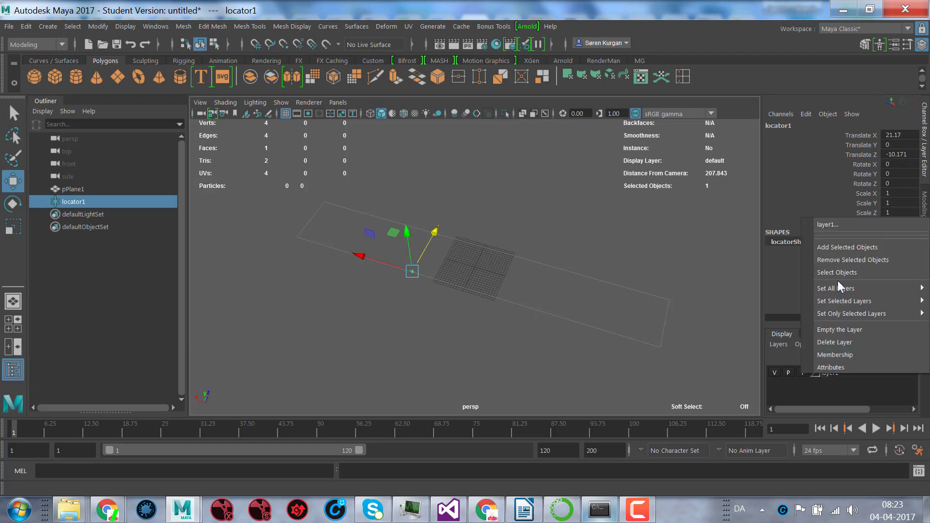
pyautogui.click(844, 248)
pyautogui.click(389, 294)
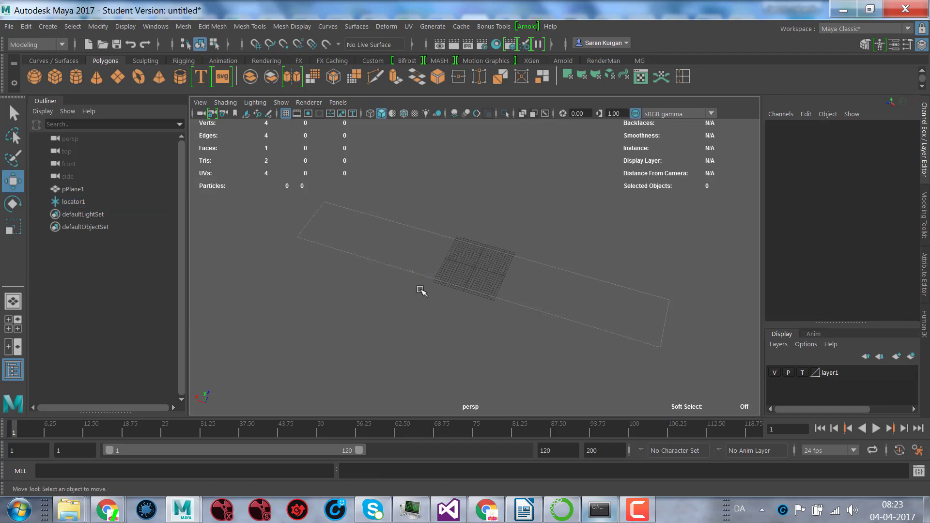
pyautogui.keyDown('alt'); pyautogui.moveTo(525, 281); pyautogui.dragTo(478, 291); pyautogui.keyUp('alt')
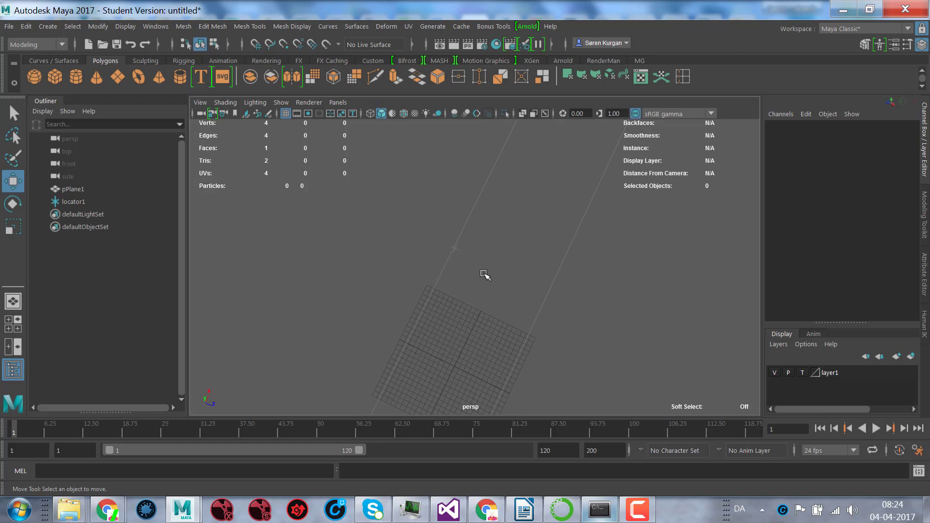
pyautogui.scroll(-5, 485, 276)
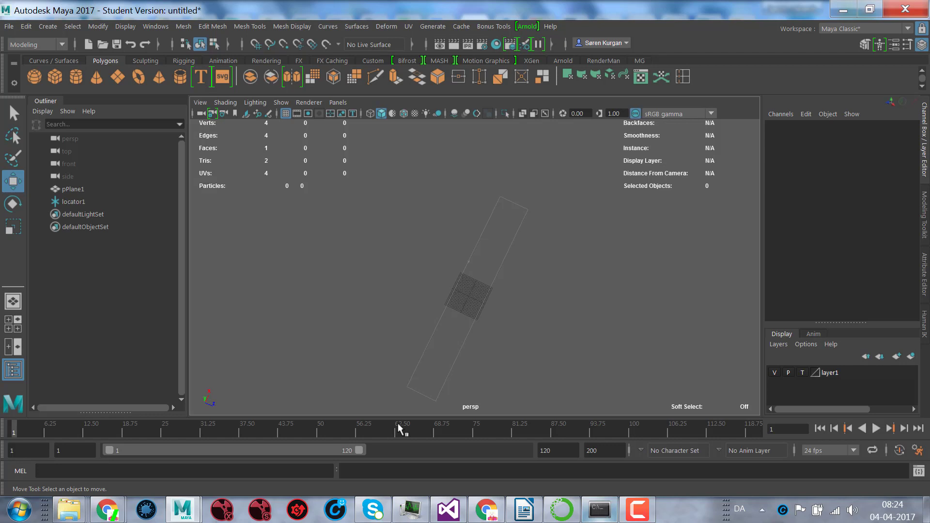
# - Create a polygon cube and move it along the plane's length to about X 32.5
pyautogui.click(54, 76)
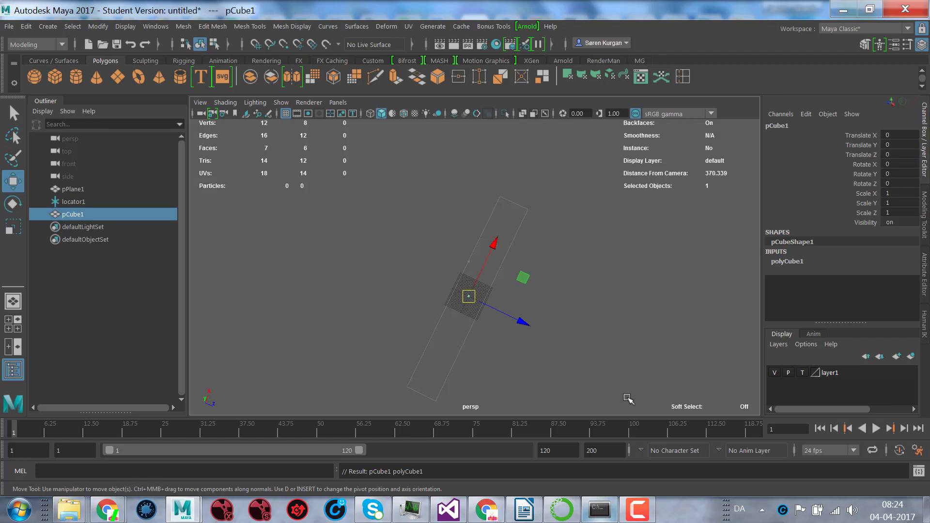
pyautogui.moveTo(493, 243); pyautogui.dragTo(513, 201)
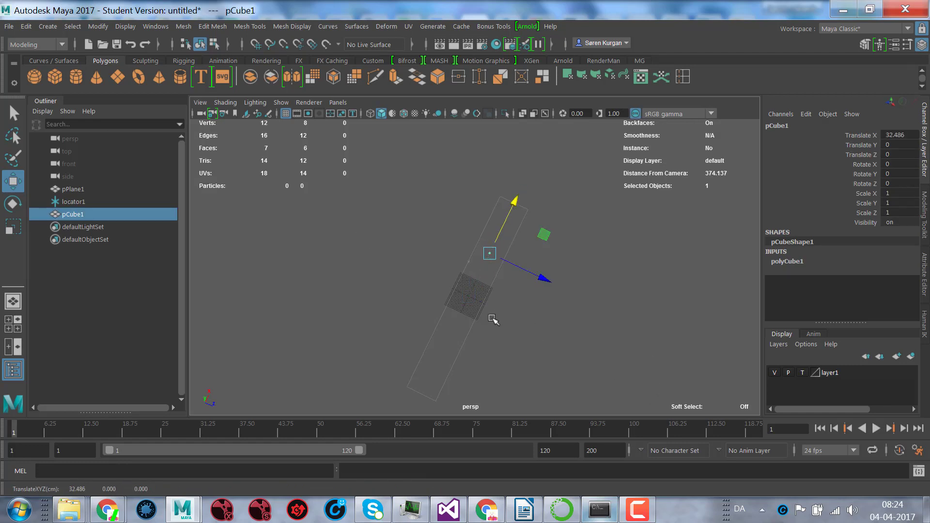
pyautogui.press('r')
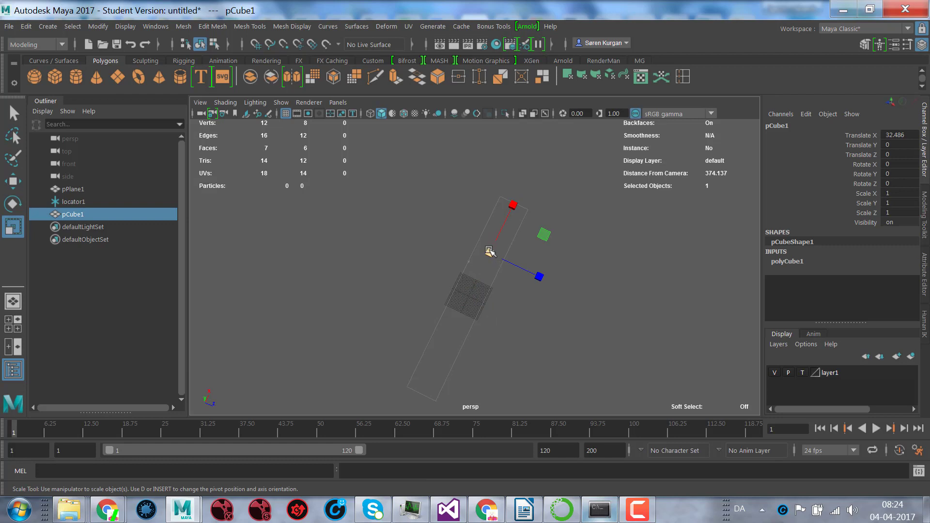
# - Set the cube's width to 3.9 and its depth to 21.2 so it spans the plane's width
pyautogui.click(798, 261)
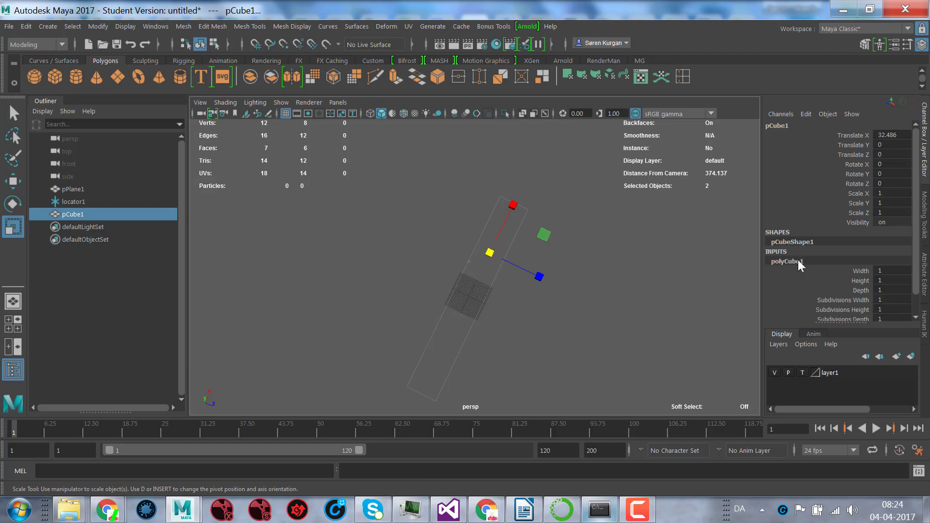
pyautogui.click(862, 271)
pyautogui.moveTo(664, 283); pyautogui.dragTo(685, 281, button='middle')
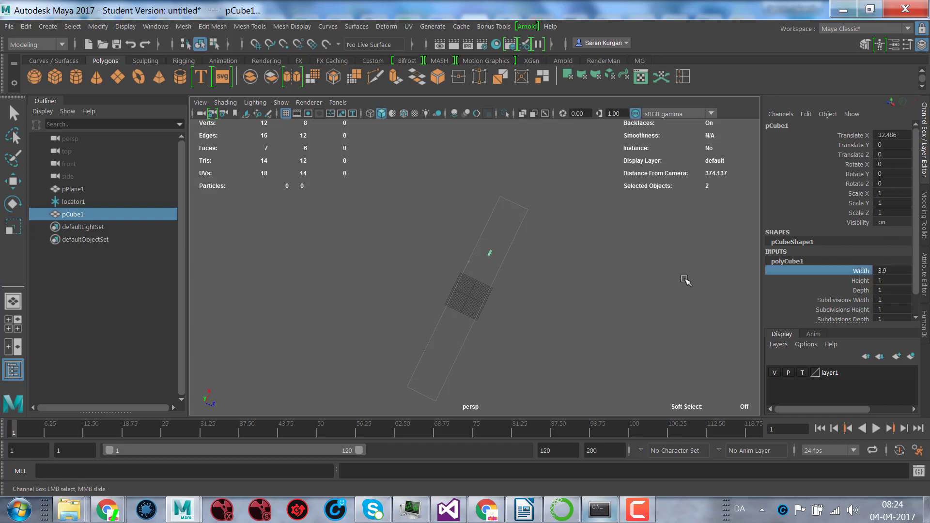
pyautogui.click(860, 290)
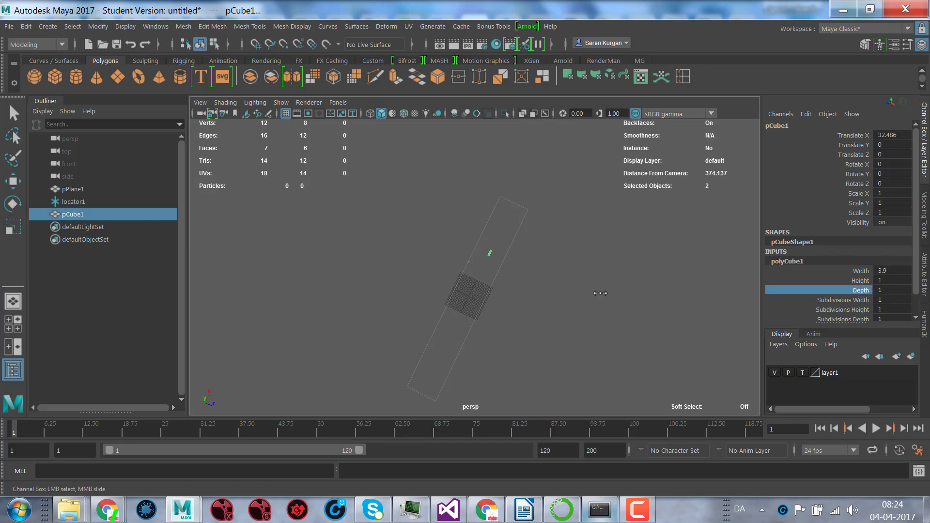
pyautogui.moveTo(599, 293); pyautogui.dragTo(679, 293, button='middle')
pyautogui.keyDown('alt'); pyautogui.moveTo(650, 309); pyautogui.dragTo(579, 312); pyautogui.keyUp('alt')
pyautogui.keyDown('alt'); pyautogui.moveTo(579, 311); pyautogui.dragTo(756, 315, button='right'); pyautogui.keyUp('alt')
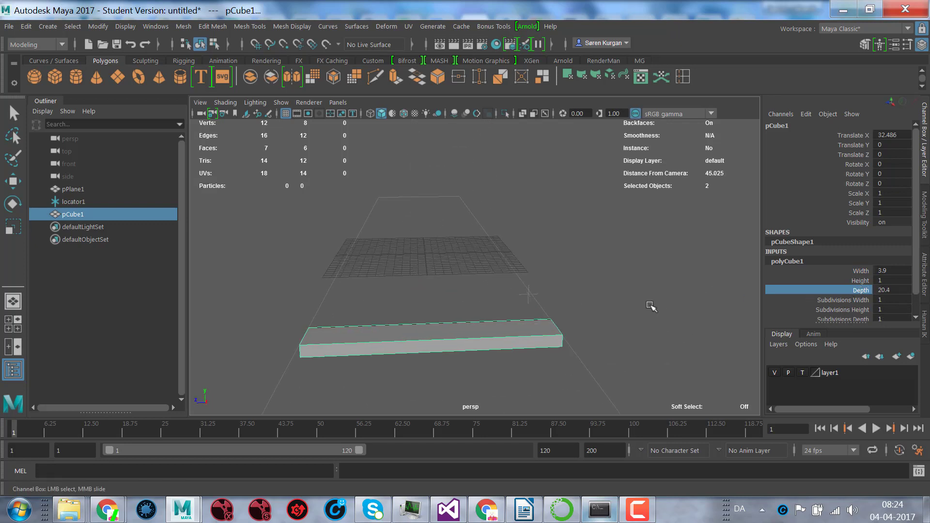
pyautogui.moveTo(650, 306); pyautogui.dragTo(657, 306, button='middle')
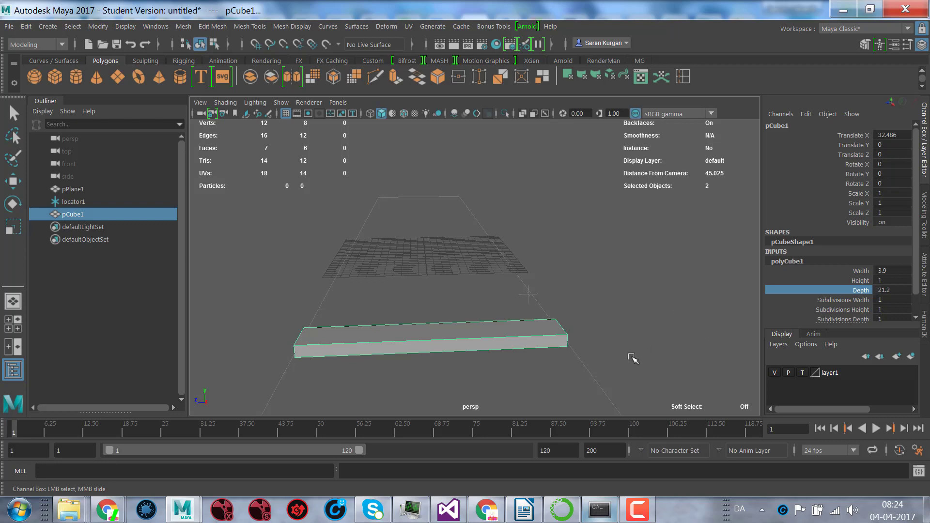
# - Set the cube's Subdivisions Depth to 5
pyautogui.keyDown('alt'); pyautogui.moveTo(630, 355); pyautogui.dragTo(681, 338); pyautogui.keyUp('alt')
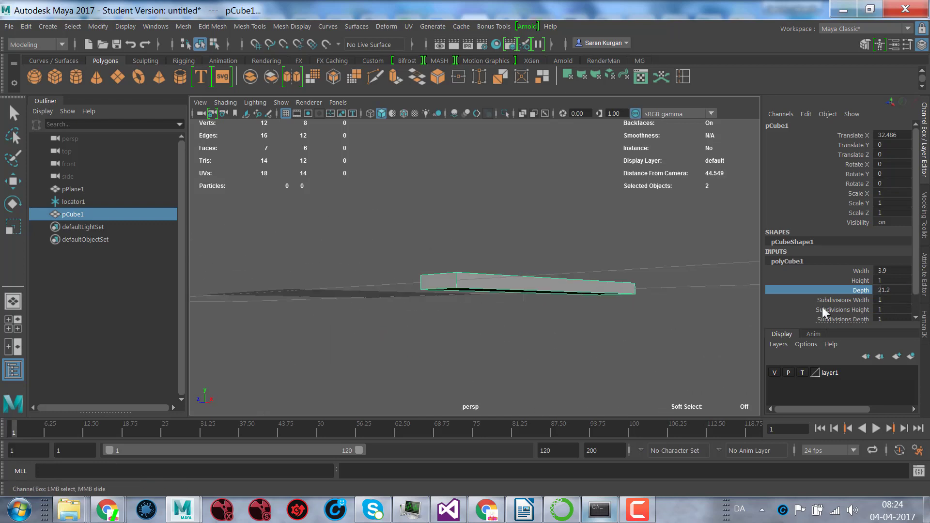
pyautogui.click(843, 319)
pyautogui.moveTo(602, 346); pyautogui.dragTo(564, 353, button='middle')
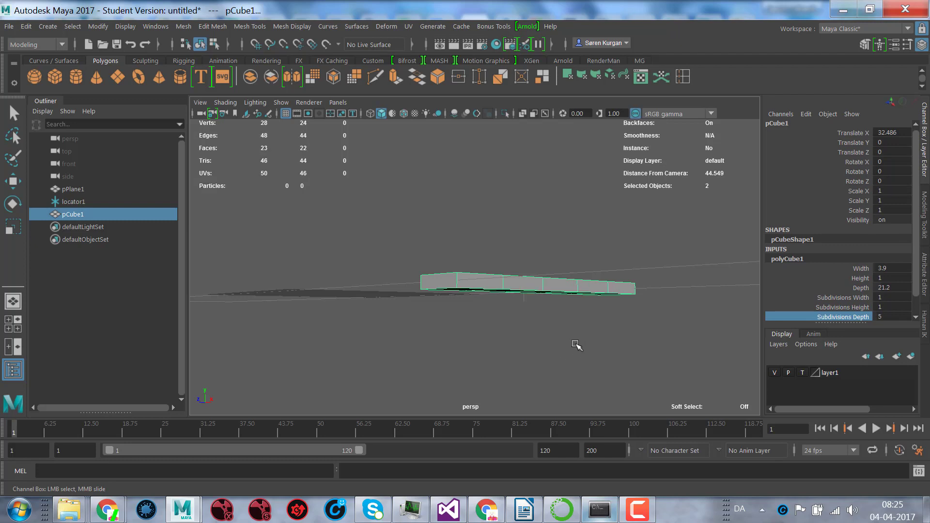
# - Set the cube's height to 4
pyautogui.keyDown('alt'); pyautogui.moveTo(576, 345); pyautogui.dragTo(469, 422); pyautogui.keyUp('alt')
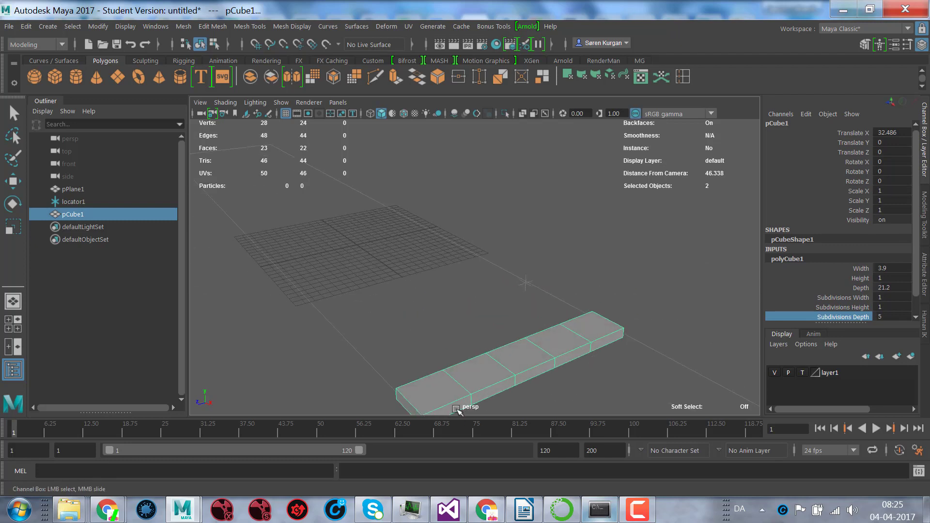
pyautogui.keyDown('alt'); pyautogui.moveTo(584, 359); pyautogui.dragTo(513, 298); pyautogui.keyUp('alt')
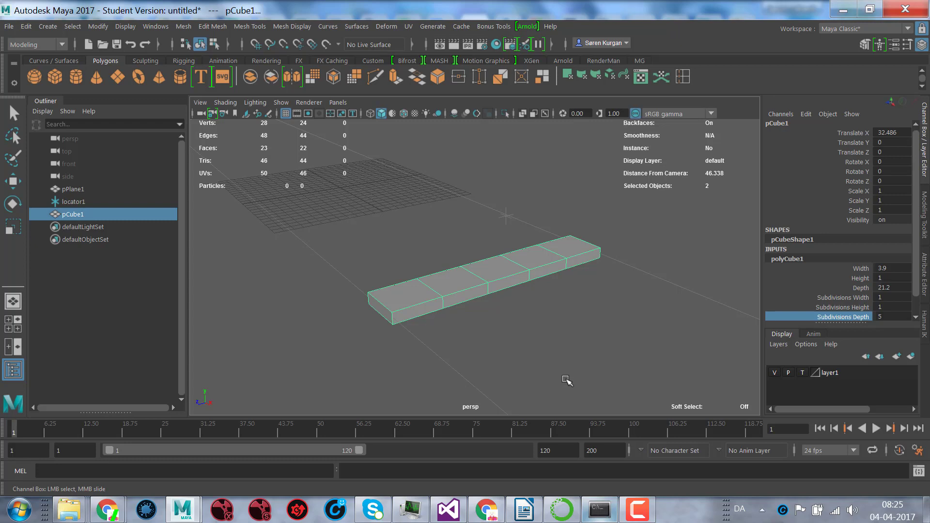
pyautogui.click(885, 278)
pyautogui.write('4')
pyautogui.press('Return')
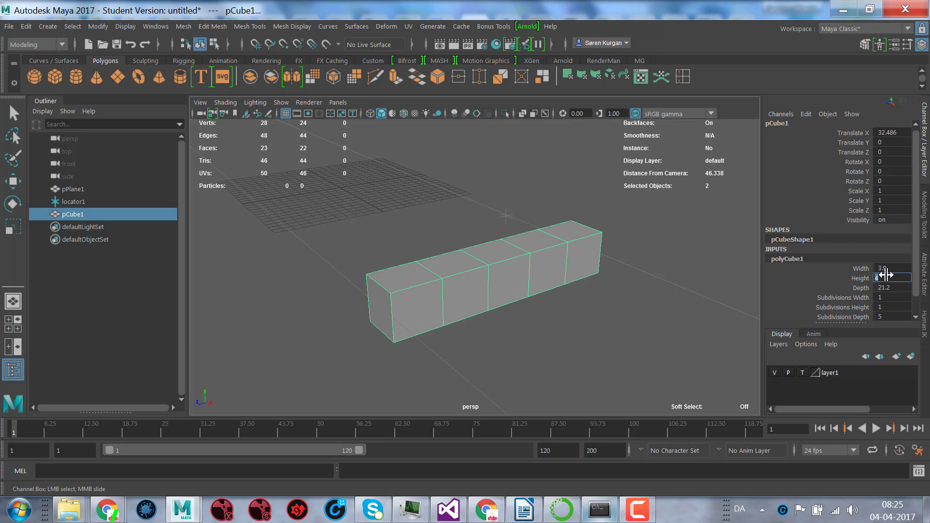
# - Extrude the first, third and fifth faces along the block's long front side outward by about 26.9 to form three prongs
pyautogui.keyDown('alt'); pyautogui.moveTo(317, 257); pyautogui.dragTo(470, 165); pyautogui.keyUp('alt')
pyautogui.keyDown('alt'); pyautogui.moveTo(471, 165); pyautogui.dragTo(434, 189, button='right'); pyautogui.keyUp('alt')
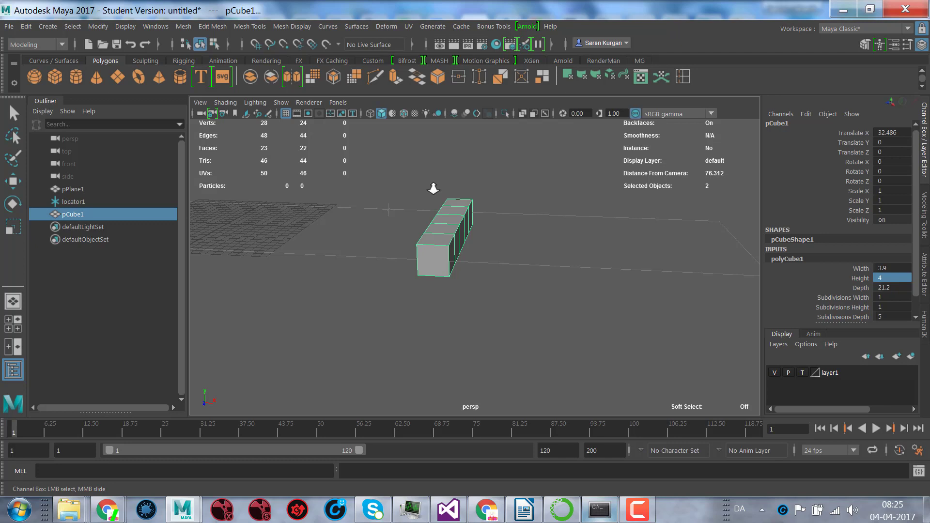
pyautogui.keyDown('alt'); pyautogui.moveTo(564, 202); pyautogui.dragTo(498, 245); pyautogui.keyUp('alt')
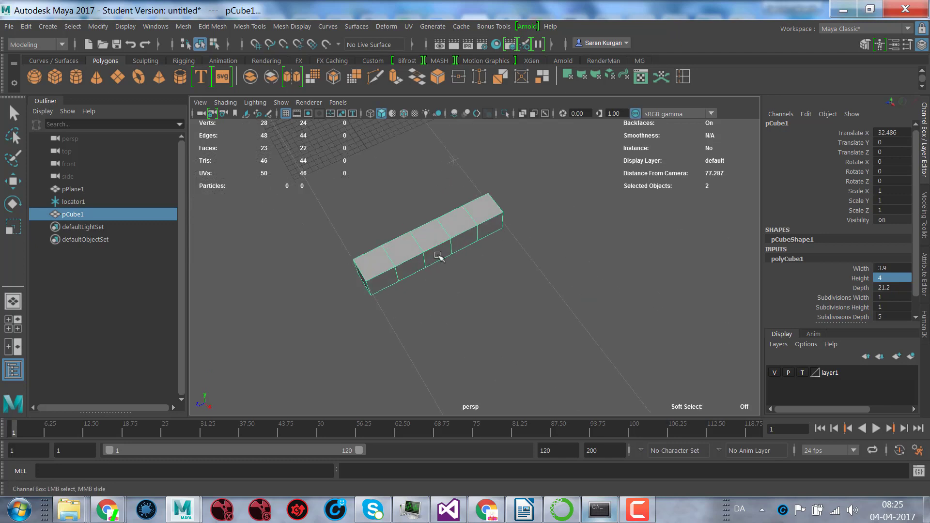
pyautogui.keyDown('alt'); pyautogui.moveTo(415, 265); pyautogui.dragTo(428, 256); pyautogui.keyUp('alt')
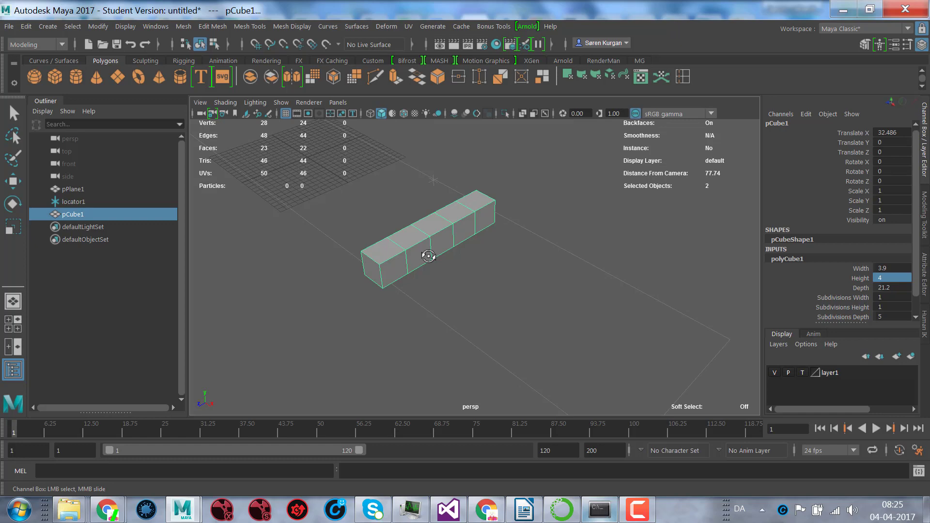
pyautogui.scroll(3, 428, 256)
pyautogui.press('r')
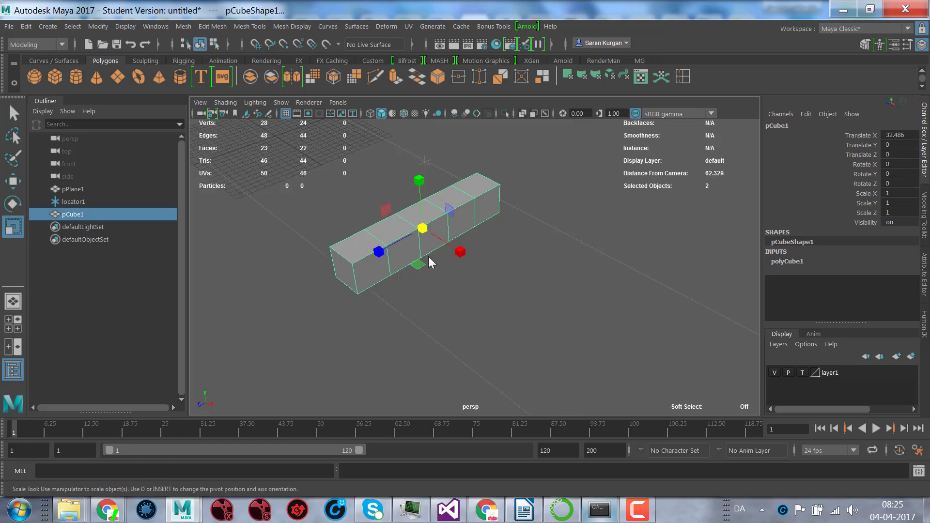
pyautogui.moveTo(416, 242); pyautogui.dragTo(427, 192, button='right')
pyautogui.click(374, 275)
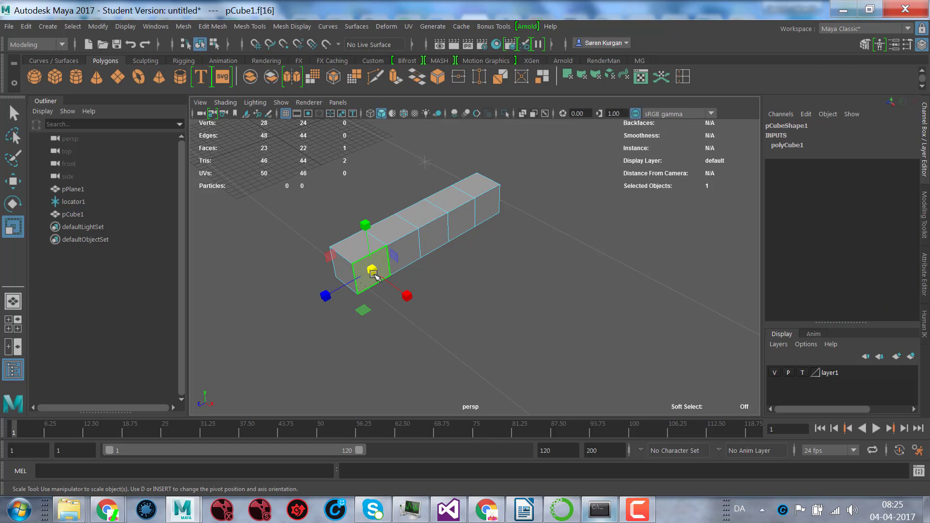
pyautogui.keyDown('shift'); pyautogui.click(433, 236); pyautogui.keyUp('shift')
pyautogui.keyDown('shift'); pyautogui.click(487, 206); pyautogui.keyUp('shift')
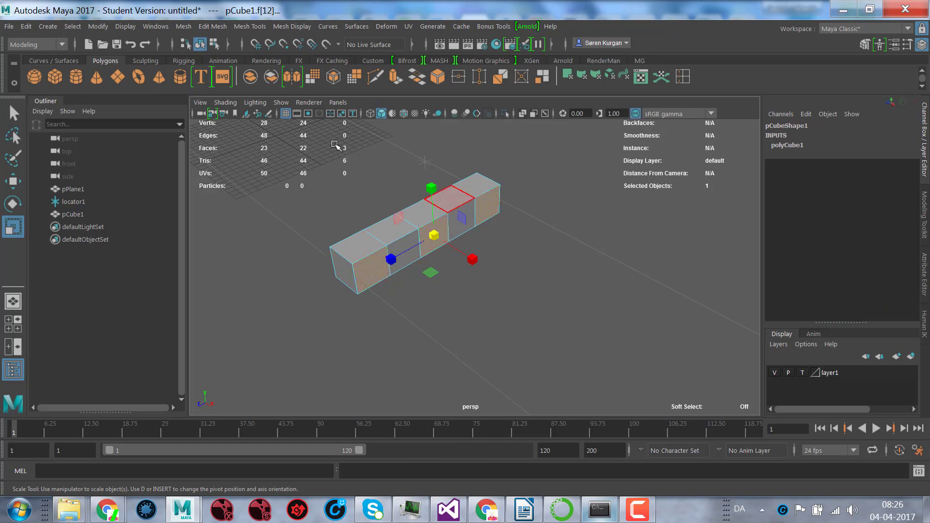
pyautogui.click(394, 71)
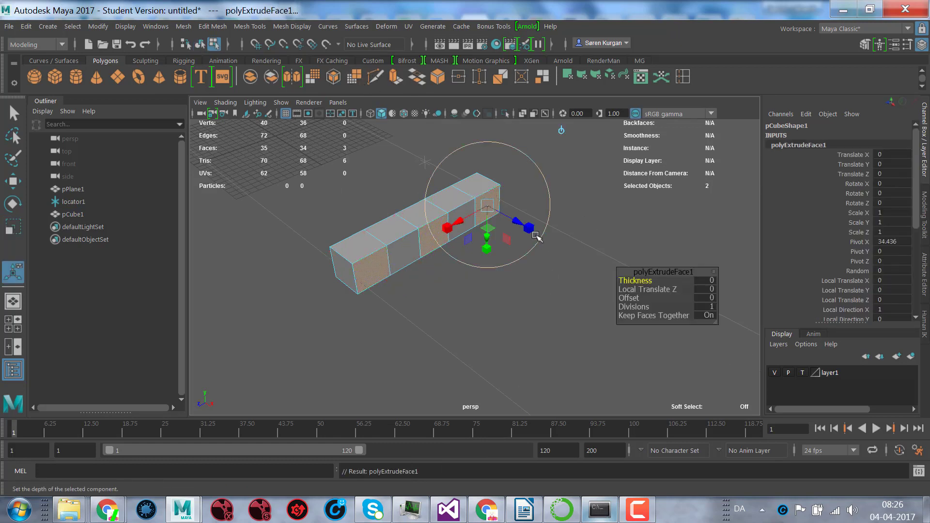
pyautogui.moveTo(536, 236); pyautogui.dragTo(730, 332)
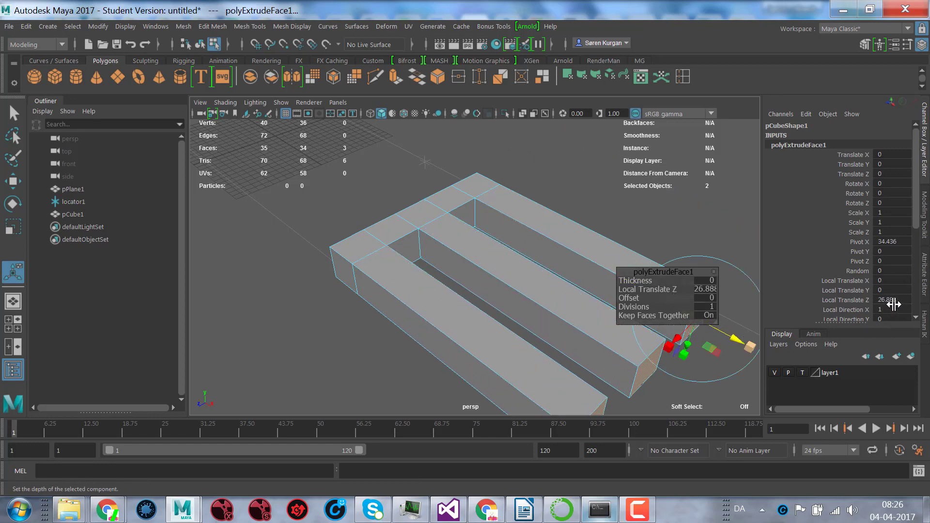
# - Set the prong extrusion's Divisions to 3
pyautogui.keyDown('alt'); pyautogui.moveTo(487, 289); pyautogui.dragTo(239, 301, button='right'); pyautogui.keyUp('alt')
pyautogui.keyDown('alt'); pyautogui.moveTo(239, 301); pyautogui.dragTo(307, 286); pyautogui.keyUp('alt')
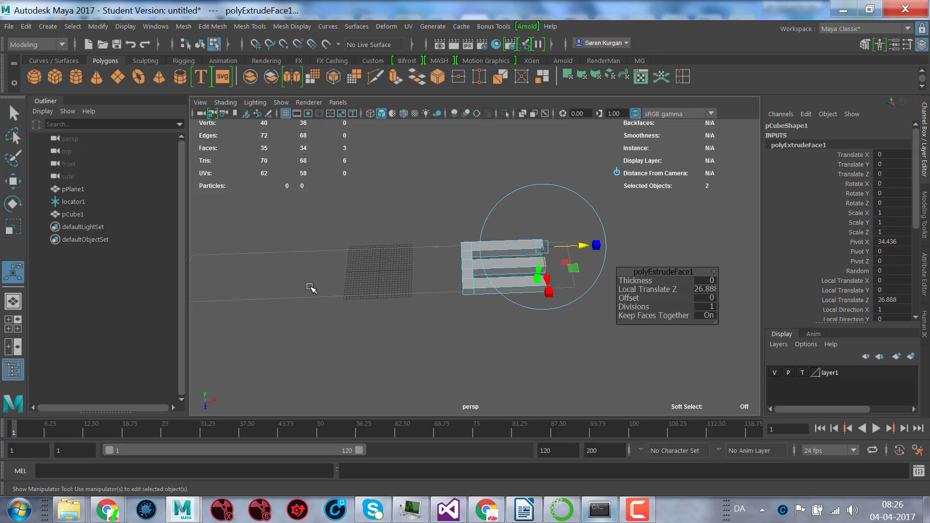
pyautogui.keyDown('alt'); pyautogui.moveTo(367, 266); pyautogui.dragTo(361, 228); pyautogui.keyUp('alt')
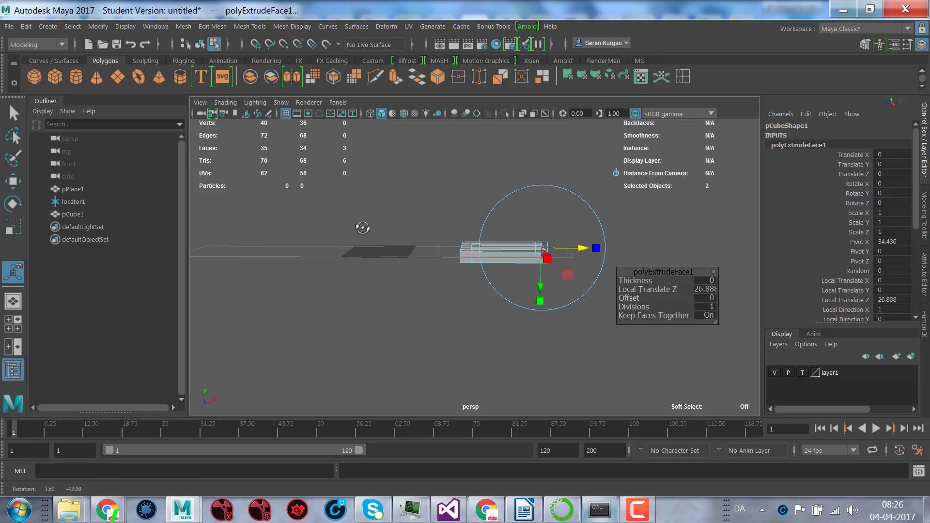
pyautogui.keyDown('alt'); pyautogui.moveTo(362, 228); pyautogui.dragTo(640, 258, button='right'); pyautogui.keyUp('alt')
pyautogui.keyDown('alt'); pyautogui.moveTo(639, 257); pyautogui.dragTo(660, 270); pyautogui.keyUp('alt')
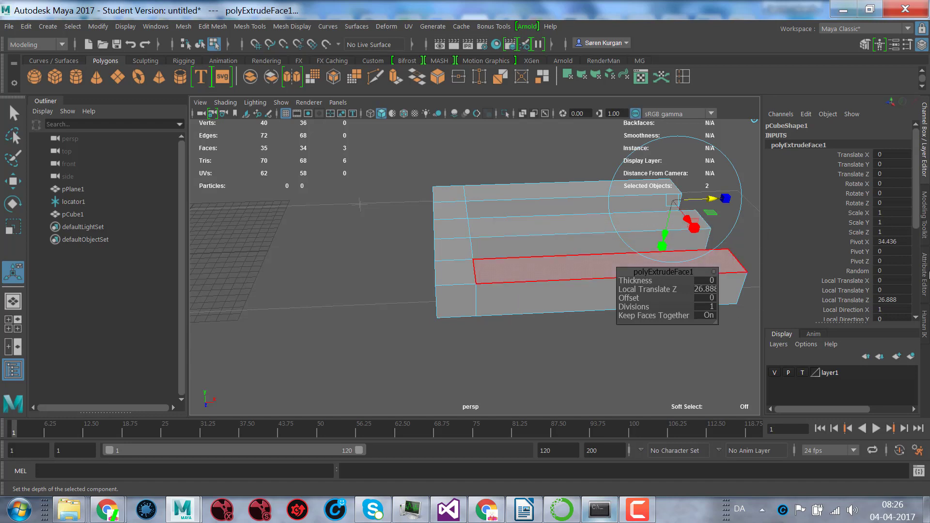
pyautogui.scroll(-5, 916, 218)
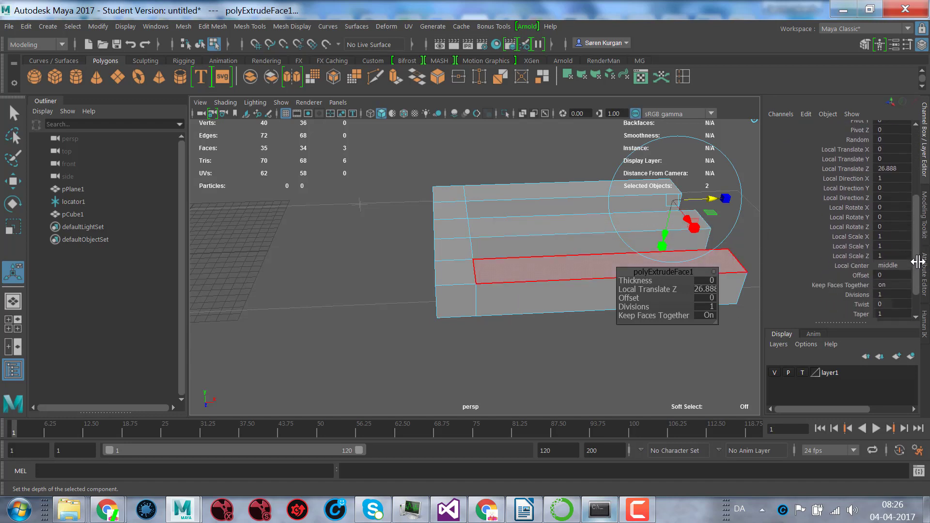
pyautogui.click(884, 271)
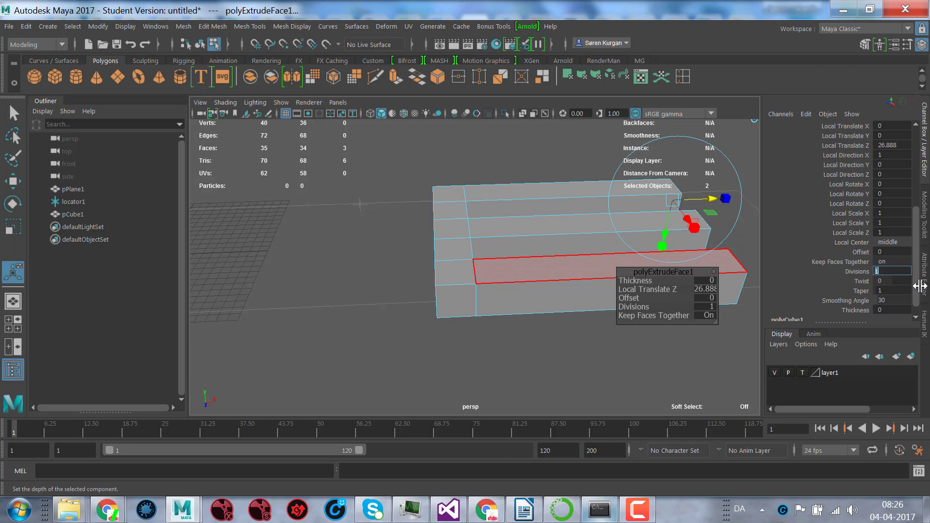
pyautogui.press('Return')
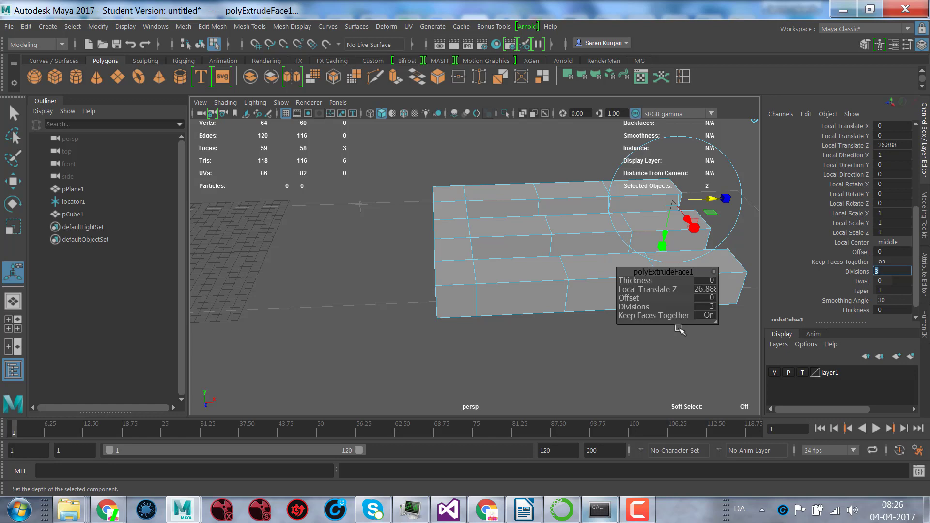
# - Taper the prongs by scaling their end faces to about 0.36 in local Y and 0.62 in local X
pyautogui.keyDown('alt'); pyautogui.moveTo(673, 224); pyautogui.dragTo(534, 201); pyautogui.keyUp('alt')
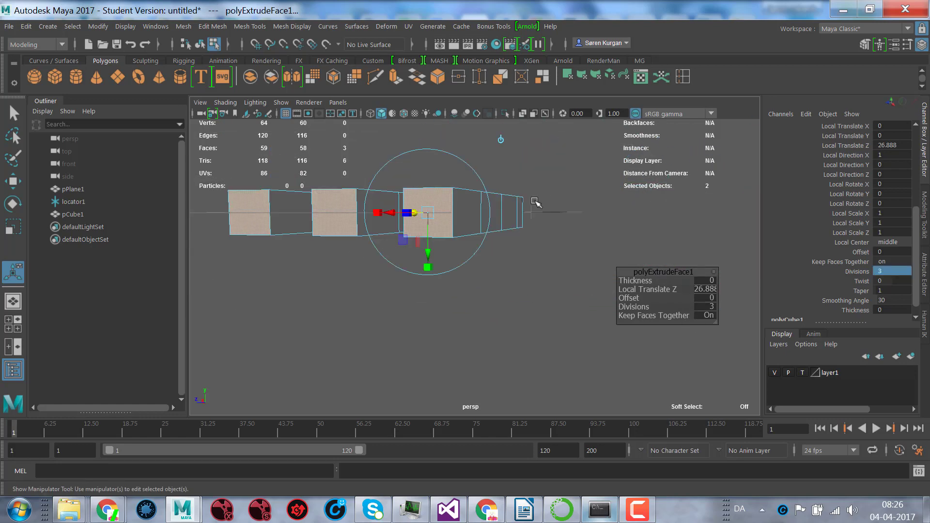
pyautogui.moveTo(426, 268); pyautogui.dragTo(431, 232)
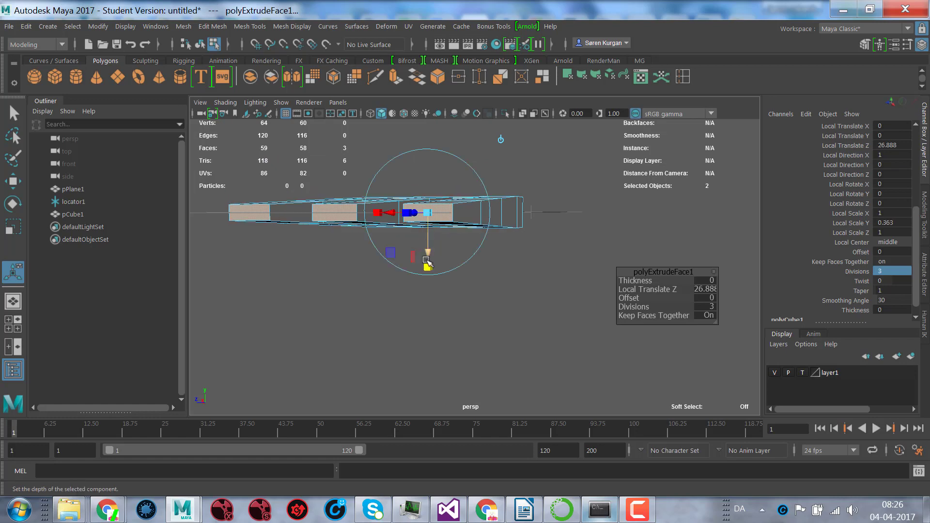
pyautogui.keyDown('alt'); pyautogui.moveTo(379, 338); pyautogui.dragTo(410, 365); pyautogui.keyUp('alt')
pyautogui.keyDown('alt'); pyautogui.moveTo(410, 365); pyautogui.dragTo(405, 184, button='middle'); pyautogui.keyUp('alt')
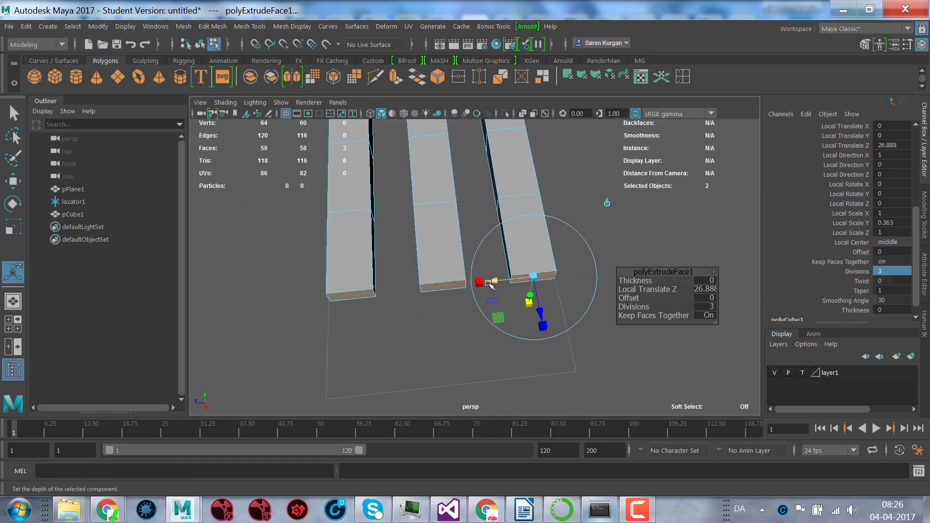
pyautogui.moveTo(480, 282); pyautogui.dragTo(487, 281)
pyautogui.keyDown('alt'); pyautogui.moveTo(574, 331); pyautogui.dragTo(464, 333, button='right'); pyautogui.keyUp('alt')
pyautogui.keyDown('alt'); pyautogui.moveTo(464, 332); pyautogui.dragTo(514, 334); pyautogui.keyUp('alt')
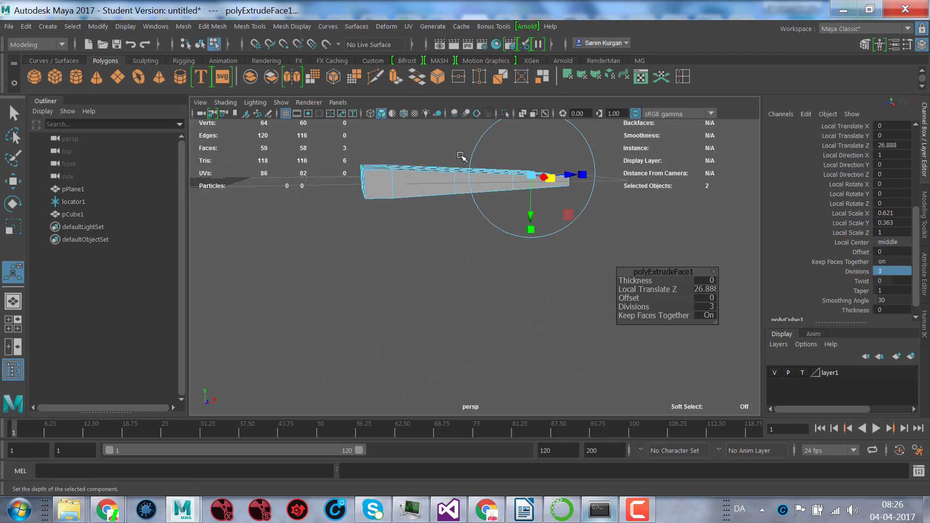
# - Select the first intermediate vertex ring across all three prongs and move it slightly down
pyautogui.keyDown('alt'); pyautogui.moveTo(455, 205); pyautogui.dragTo(440, 197); pyautogui.keyUp('alt')
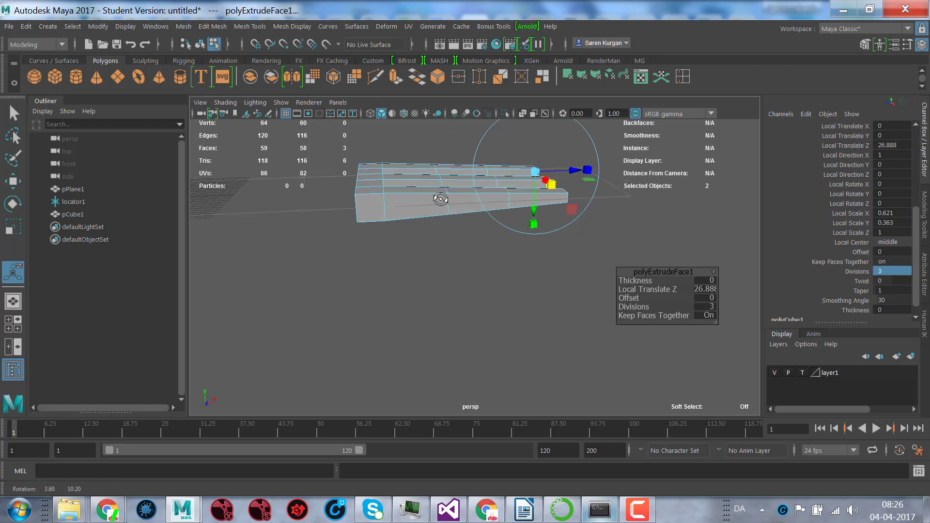
pyautogui.moveTo(442, 201); pyautogui.dragTo(382, 145, button='right')
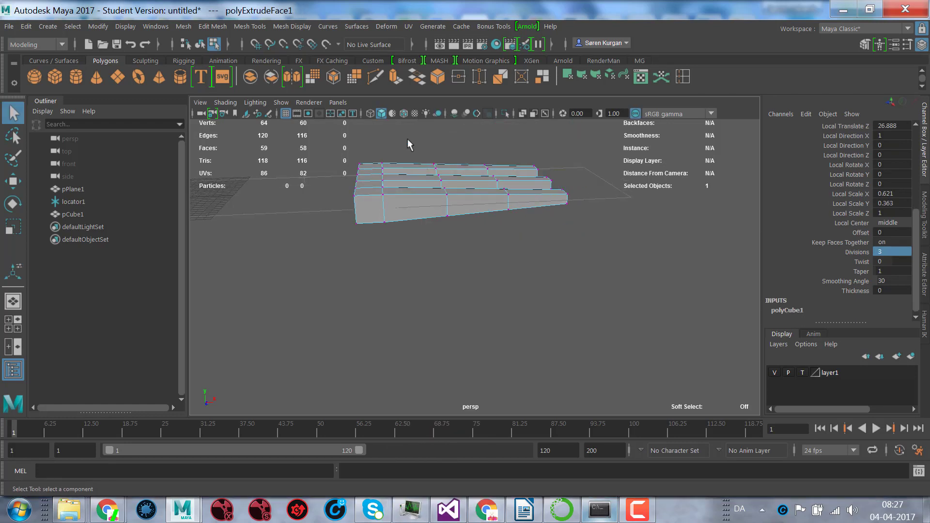
pyautogui.moveTo(409, 131); pyautogui.dragTo(511, 285)
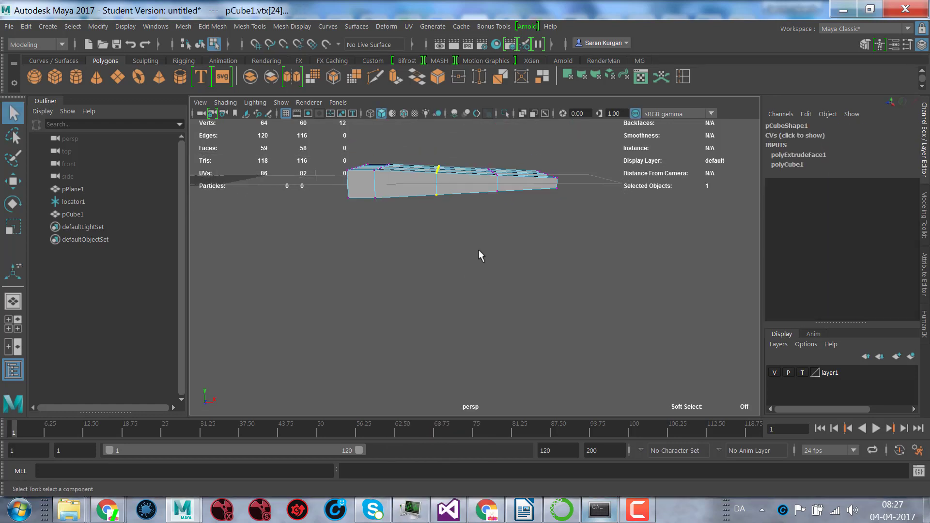
pyautogui.press('w')
pyautogui.moveTo(436, 125); pyautogui.dragTo(431, 130)
# - Adjust the second vertex ring and the prong tips vertically to curve the prongs, checking the shape in smooth preview
pyautogui.moveTo(479, 154); pyautogui.dragTo(519, 220)
pyautogui.moveTo(492, 124); pyautogui.dragTo(567, 222)
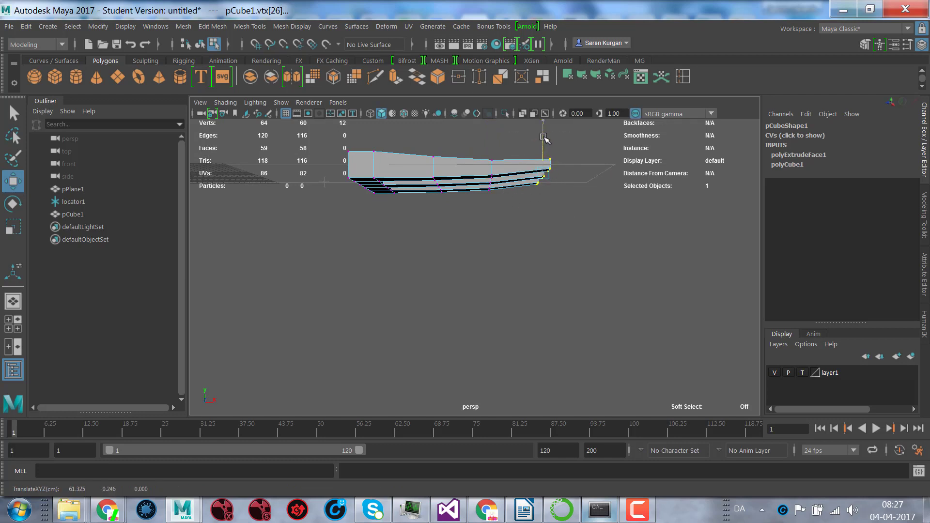
pyautogui.keyDown('alt'); pyautogui.moveTo(498, 214); pyautogui.dragTo(561, 284); pyautogui.keyUp('alt')
pyautogui.press('3')
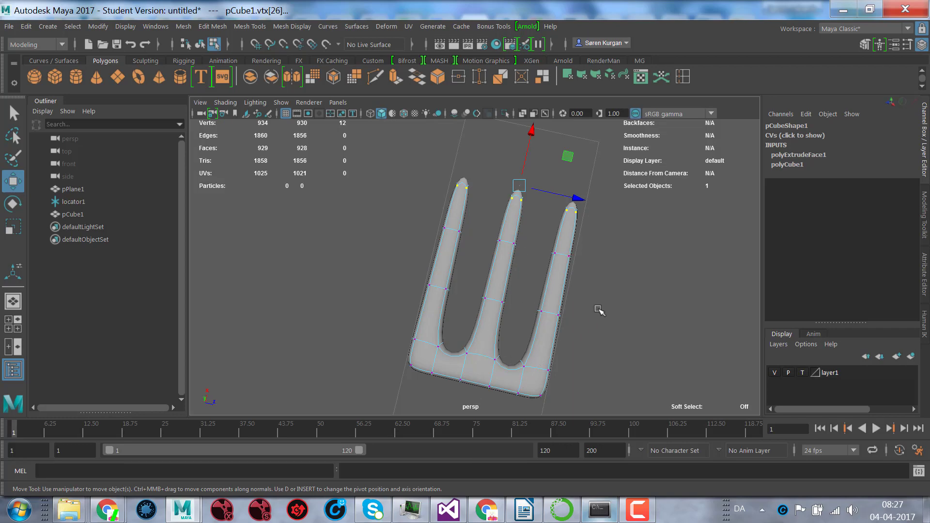
pyautogui.press('1')
# - Scale each of the two inner base faces between the prongs narrower across the block's width
pyautogui.keyDown('alt'); pyautogui.moveTo(566, 356); pyautogui.dragTo(469, 350); pyautogui.keyUp('alt')
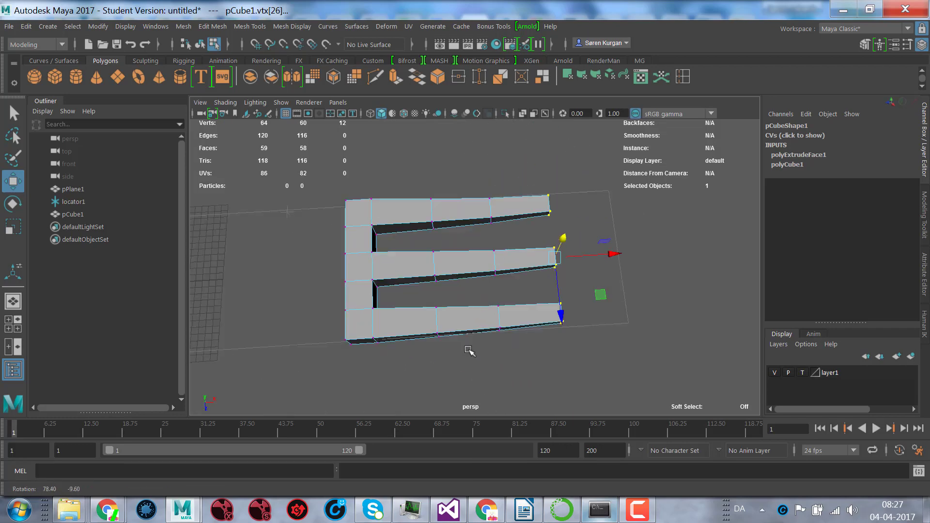
pyautogui.keyDown('alt'); pyautogui.moveTo(469, 351); pyautogui.dragTo(573, 311, button='right'); pyautogui.keyUp('alt')
pyautogui.keyDown('alt'); pyautogui.moveTo(573, 311); pyautogui.dragTo(436, 289); pyautogui.keyUp('alt')
pyautogui.keyDown('alt'); pyautogui.moveTo(436, 290); pyautogui.dragTo(520, 385, button='middle'); pyautogui.keyUp('alt')
pyautogui.keyDown('alt'); pyautogui.moveTo(519, 385); pyautogui.dragTo(467, 245); pyautogui.keyUp('alt')
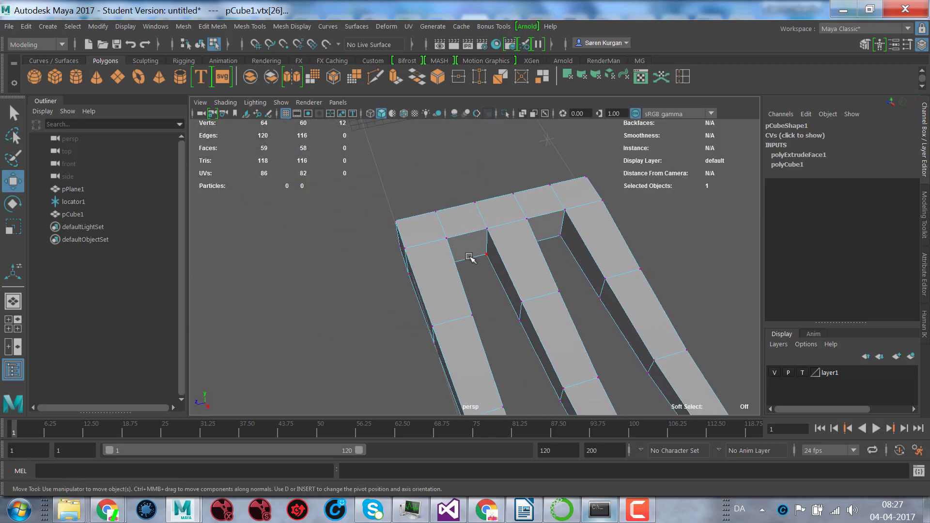
pyautogui.moveTo(469, 257); pyautogui.dragTo(468, 224, button='right')
pyautogui.click(467, 246)
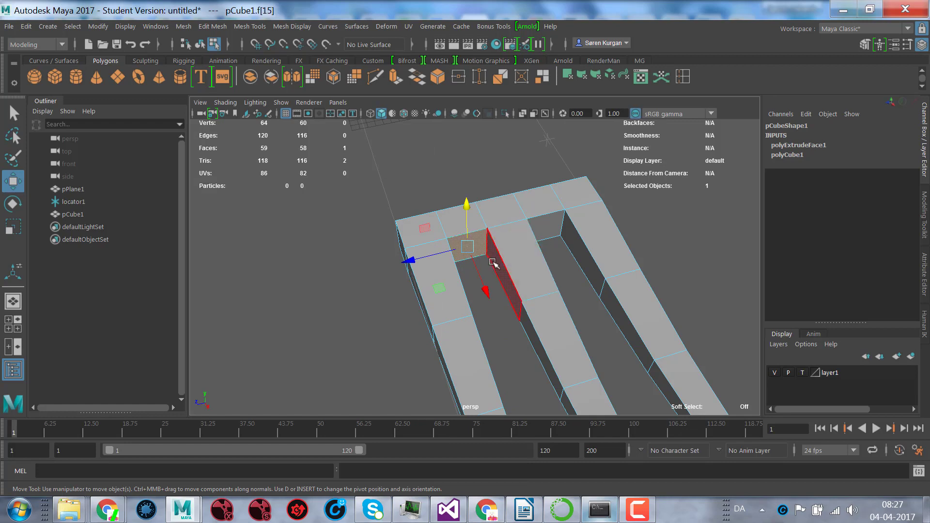
pyautogui.press('r')
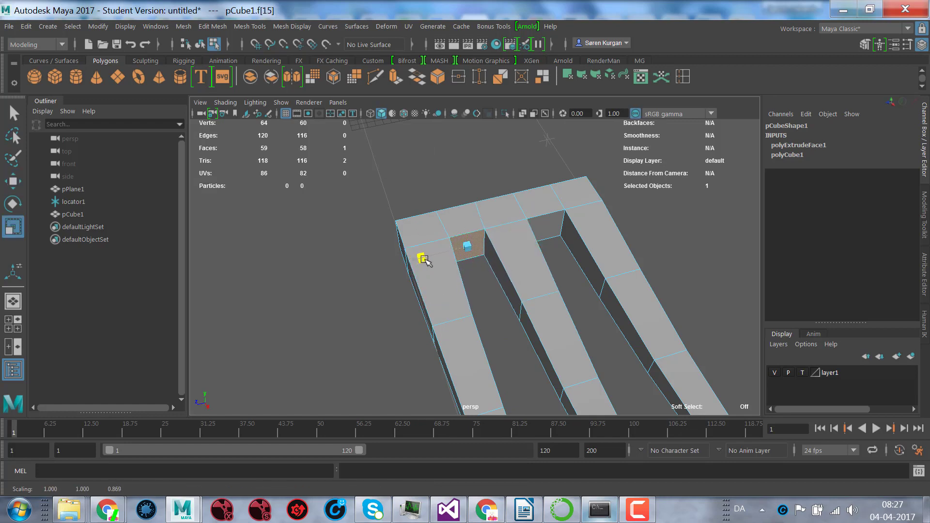
pyautogui.click(545, 223)
pyautogui.moveTo(490, 240); pyautogui.dragTo(511, 238)
# - Switch the block back to vertex editing and show it in the top view
pyautogui.scroll(-3, 504, 291)
pyautogui.press('space')
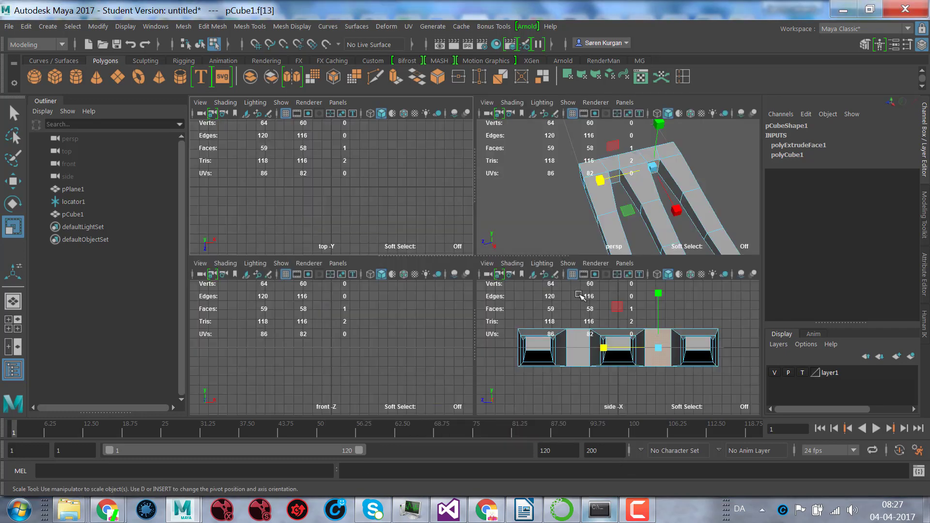
pyautogui.press('space')
pyautogui.scroll(4, 535, 307)
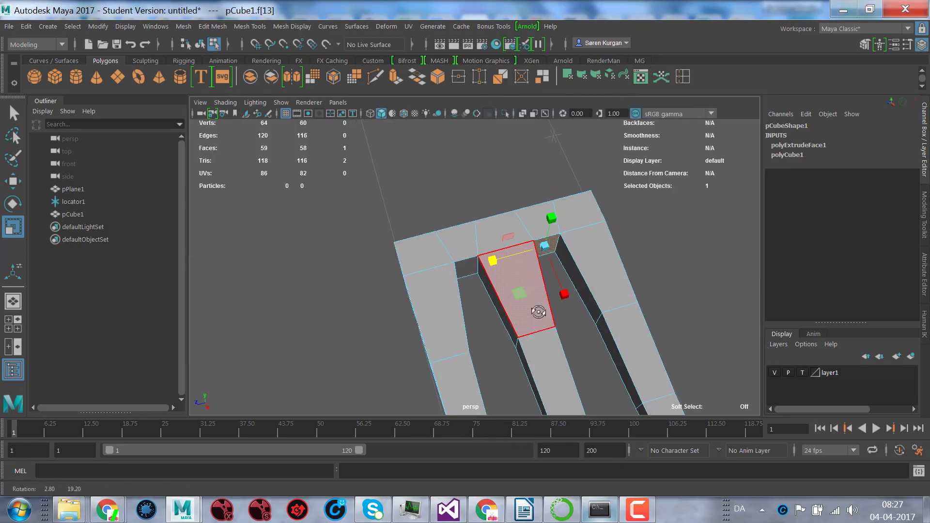
pyautogui.keyDown('alt'); pyautogui.moveTo(518, 226); pyautogui.dragTo(503, 268); pyautogui.keyUp('alt')
pyautogui.moveTo(503, 268); pyautogui.dragTo(441, 150, button='right')
pyautogui.keyDown('alt'); pyautogui.moveTo(540, 325); pyautogui.dragTo(460, 333); pyautogui.keyUp('alt')
pyautogui.press('space')
pyautogui.scroll(-6, 566, 315)
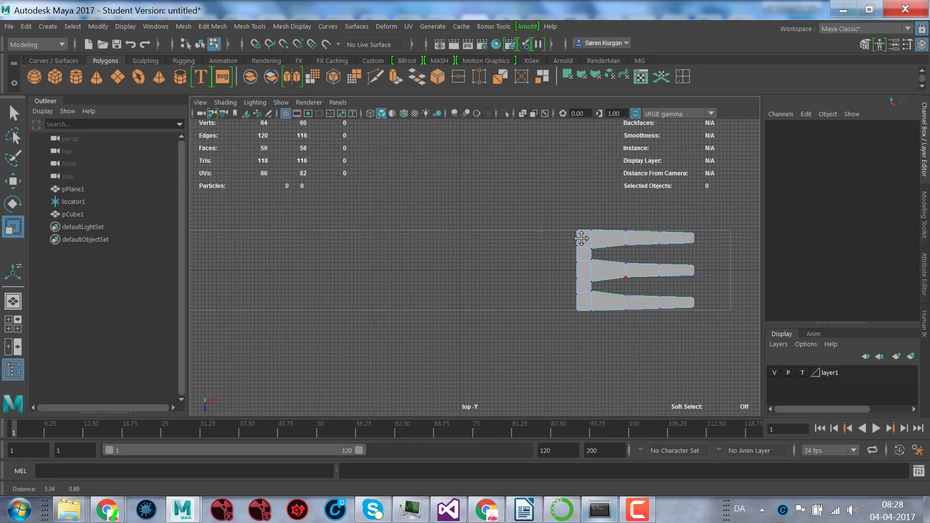
# - Turn on smooth preview and narrow the gaps by scaling the facing vertices of the two intermediate prong rows closer together
pyautogui.scroll(4, 648, 270)
pyautogui.press('3')
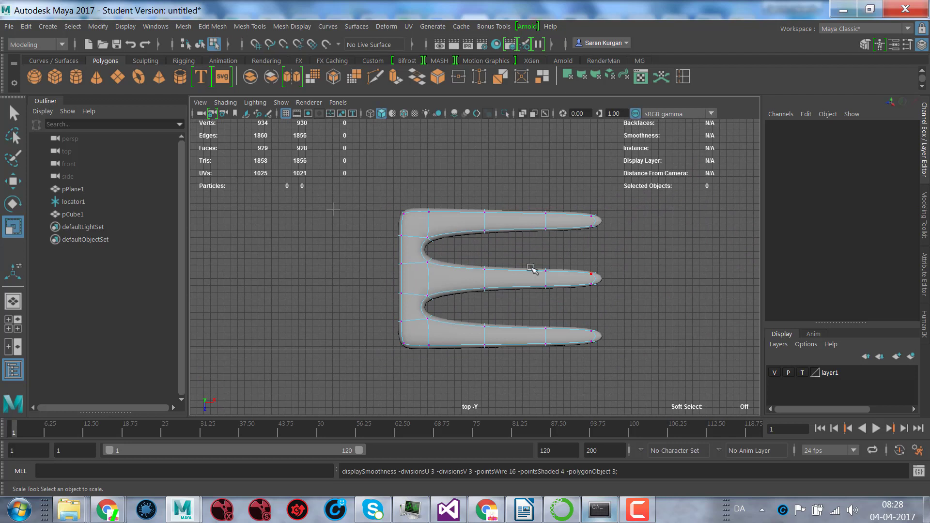
pyautogui.moveTo(473, 224); pyautogui.dragTo(502, 338)
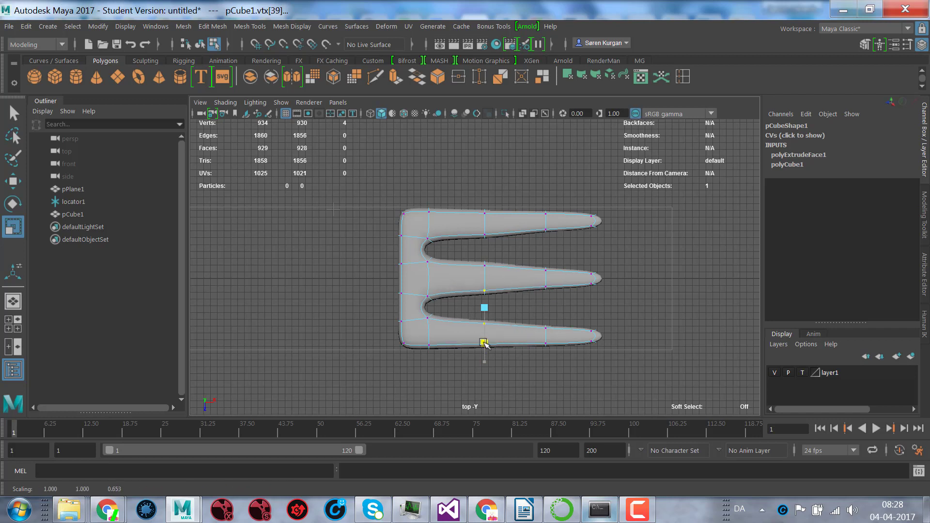
pyautogui.moveTo(537, 218); pyautogui.dragTo(544, 348)
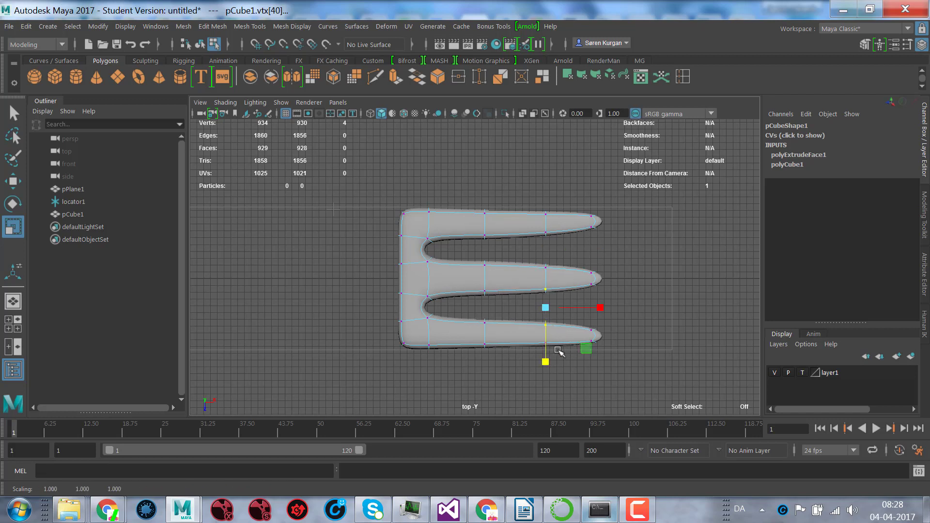
# - Scale the prong-tip vertices, then the two outermost vertex rows together, slightly closer across the fork's width
pyautogui.moveTo(582, 204); pyautogui.dragTo(629, 382)
pyautogui.moveTo(606, 334); pyautogui.dragTo(606, 330)
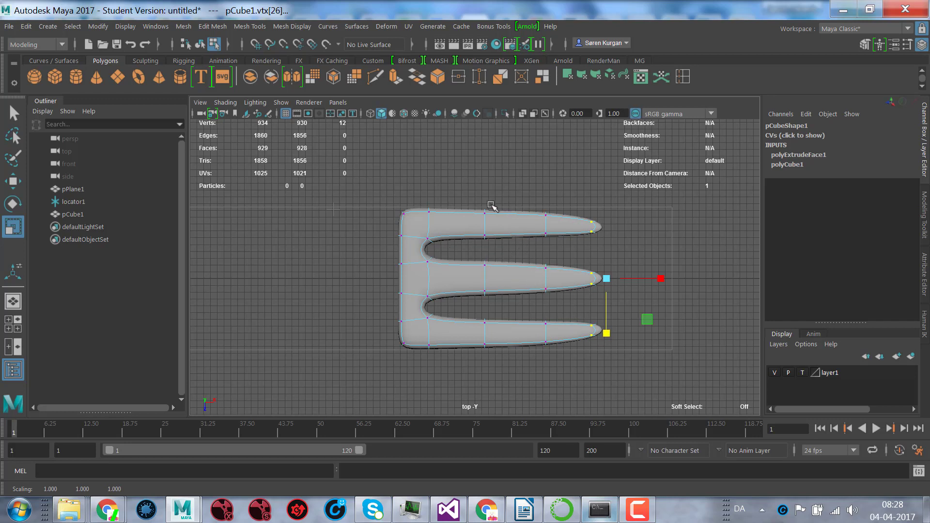
pyautogui.moveTo(529, 195); pyautogui.dragTo(608, 367)
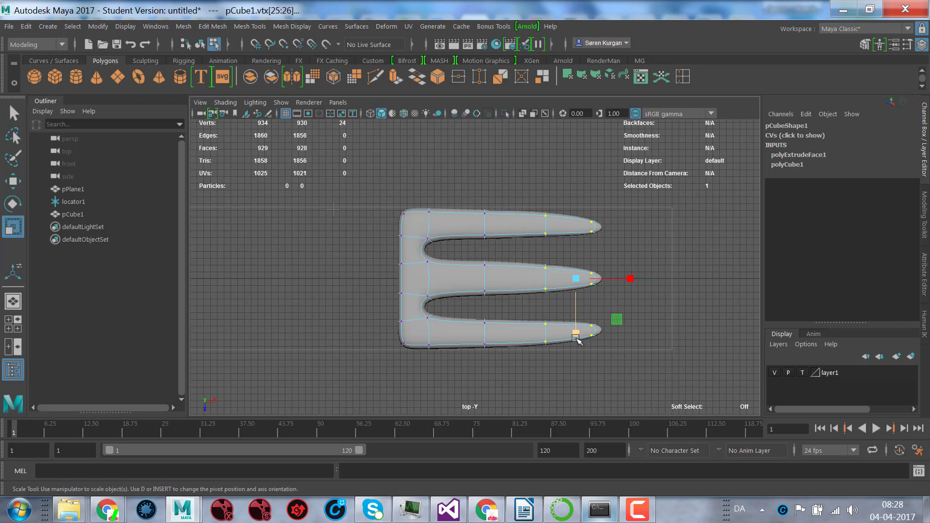
pyautogui.moveTo(577, 338); pyautogui.dragTo(579, 332)
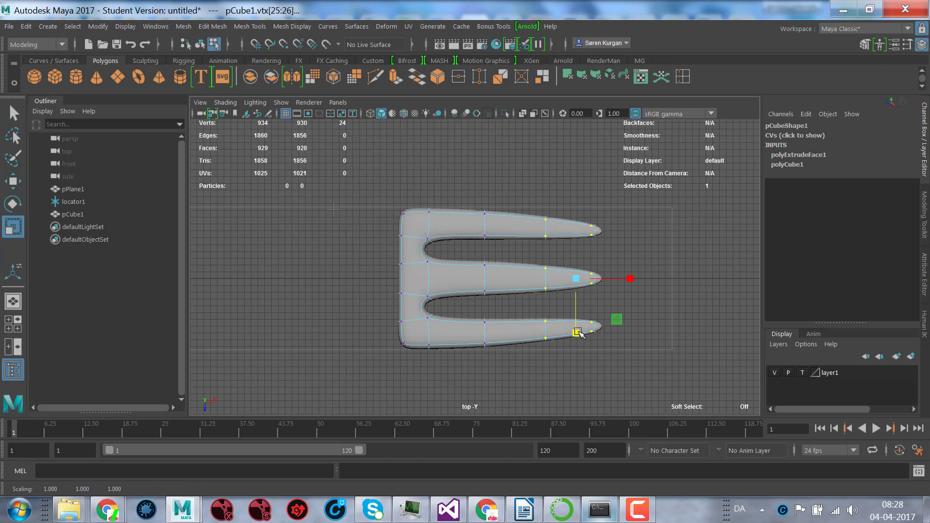
# - Return the block to object mode in the perspective view, check the smoothed prongs, and select the whole block with the Move tool
pyautogui.moveTo(462, 165); pyautogui.dragTo(506, 139, button='right')
pyautogui.press('space')
pyautogui.moveTo(540, 363); pyautogui.dragTo(541, 313)
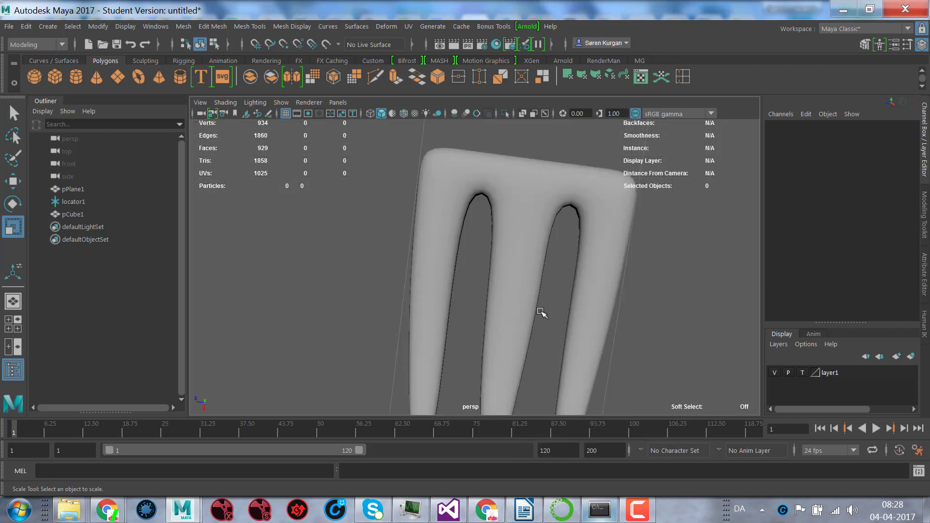
pyautogui.keyDown('alt'); pyautogui.moveTo(591, 286); pyautogui.dragTo(499, 291, button='right'); pyautogui.keyUp('alt')
pyautogui.keyDown('alt'); pyautogui.moveTo(499, 290); pyautogui.dragTo(504, 261); pyautogui.keyUp('alt')
pyautogui.click(498, 235)
pyautogui.press('w')
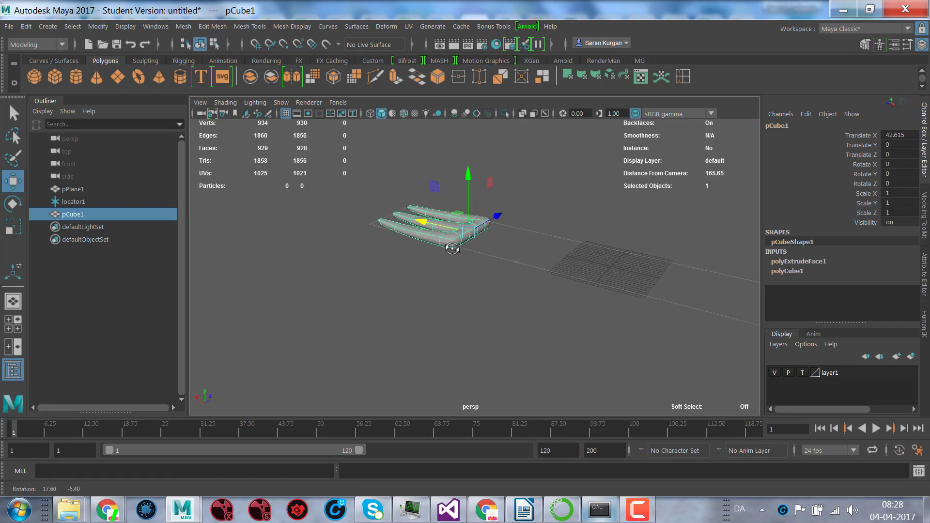
# - Extrude the five faces at the end opposite the prongs outward with a local Z translation of 17.667
pyautogui.keyDown('alt'); pyautogui.moveTo(447, 246); pyautogui.dragTo(581, 260, button='right'); pyautogui.keyUp('alt')
pyautogui.rightClick(417, 187)
pyautogui.moveTo(417, 186); pyautogui.dragTo(417, 188, button='right')
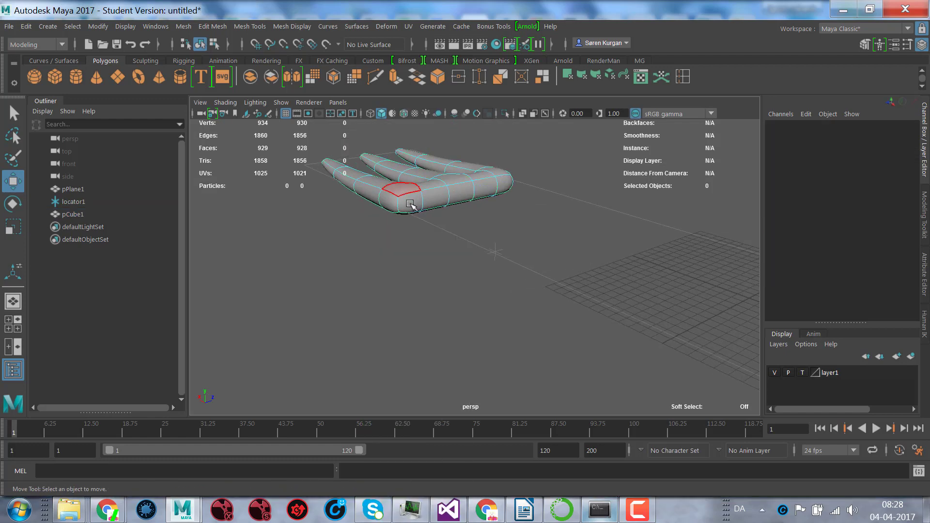
pyautogui.click(410, 200)
pyautogui.keyDown('shift'); pyautogui.doubleClick(505, 186); pyautogui.keyUp('shift')
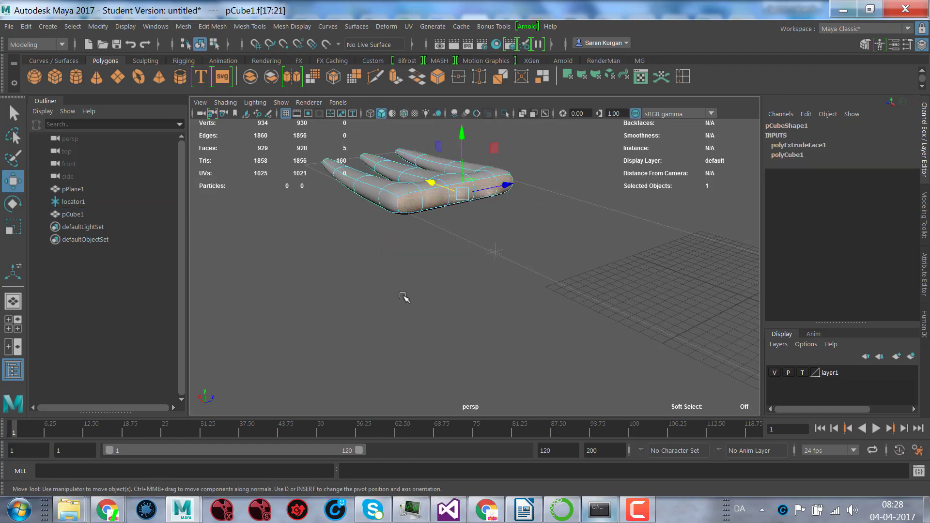
pyautogui.keyDown('alt'); pyautogui.moveTo(404, 295); pyautogui.dragTo(455, 283); pyautogui.keyUp('alt')
pyautogui.click(395, 78)
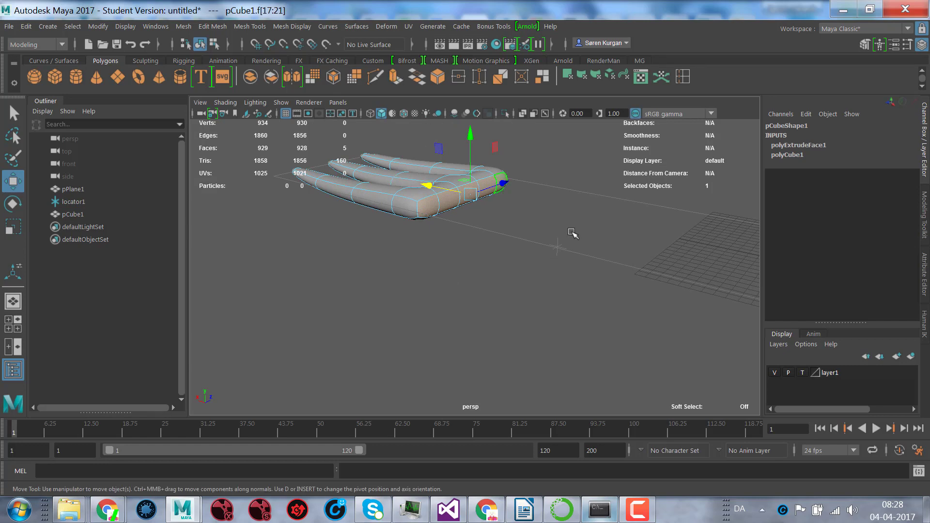
pyautogui.moveTo(471, 216); pyautogui.dragTo(592, 262)
pyautogui.keyDown('alt'); pyautogui.moveTo(605, 321); pyautogui.dragTo(554, 339); pyautogui.keyUp('alt')
pyautogui.moveTo(483, 335); pyautogui.dragTo(476, 317)
pyautogui.hotkey('ctrl', 'z')
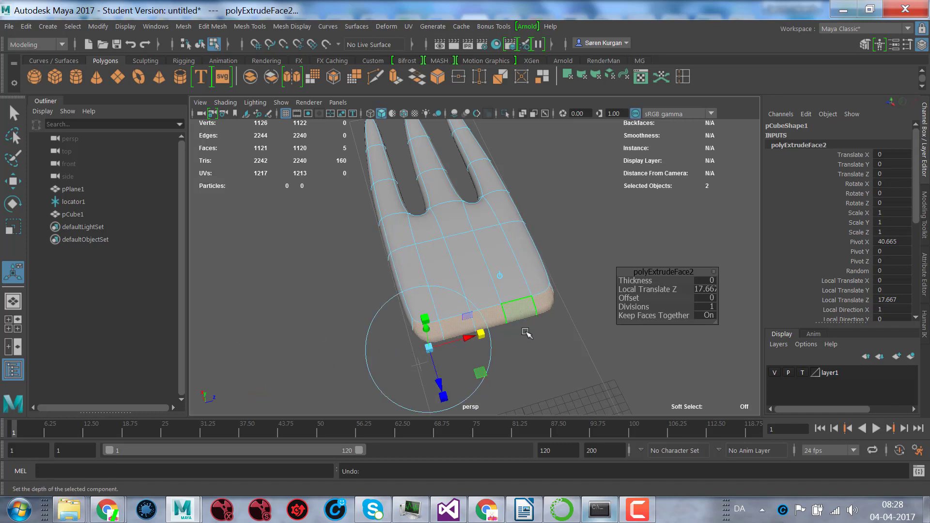
# - Taper the extruded end to a Z scale of 0.332 across the width and give the extrusion 2 divisions
pyautogui.click(499, 278)
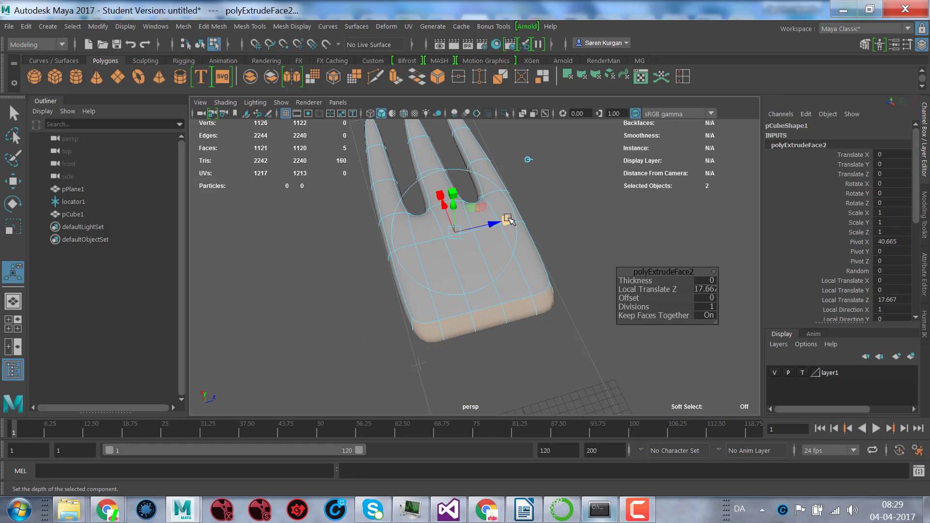
pyautogui.moveTo(507, 220); pyautogui.dragTo(472, 227)
pyautogui.moveTo(580, 273)
pyautogui.keyDown('alt'); pyautogui.mouseDown()
pyautogui.moveTo(575, 261)
pyautogui.moveTo(574, 279)
pyautogui.mouseUp(); pyautogui.keyUp('alt')
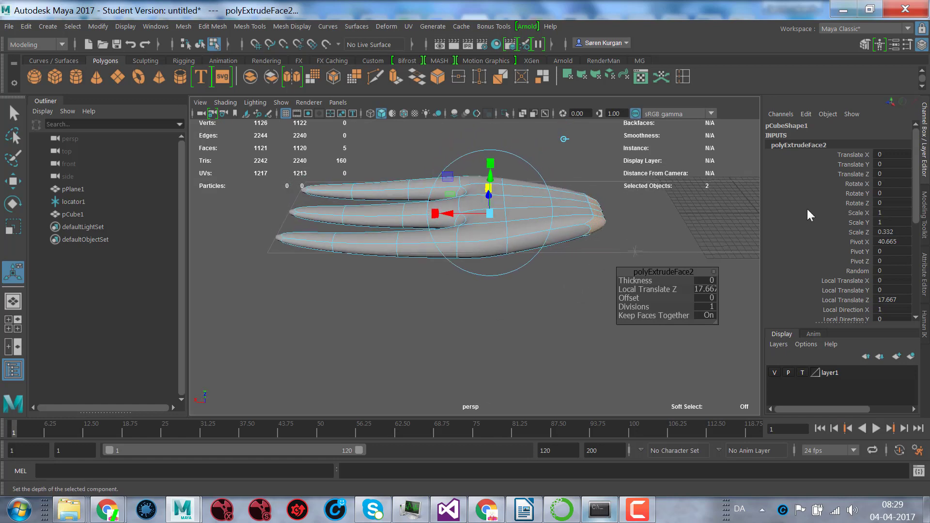
pyautogui.click(709, 307)
pyautogui.write('2')
pyautogui.press('Return')
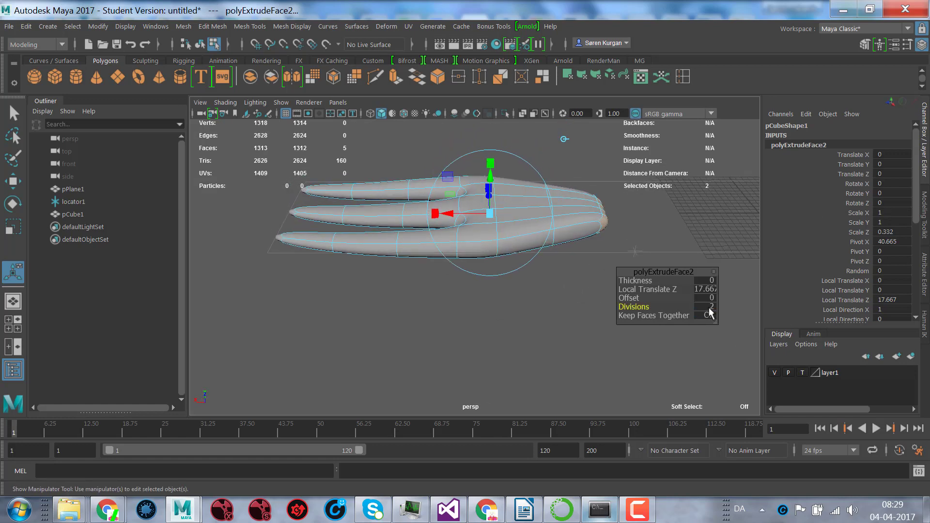
# - Raise the tapered end faces to a height of about 1.77 and pull them slightly farther away from the prongs
pyautogui.keyDown('alt'); pyautogui.moveTo(629, 300); pyautogui.dragTo(538, 198); pyautogui.keyUp('alt')
pyautogui.press('w')
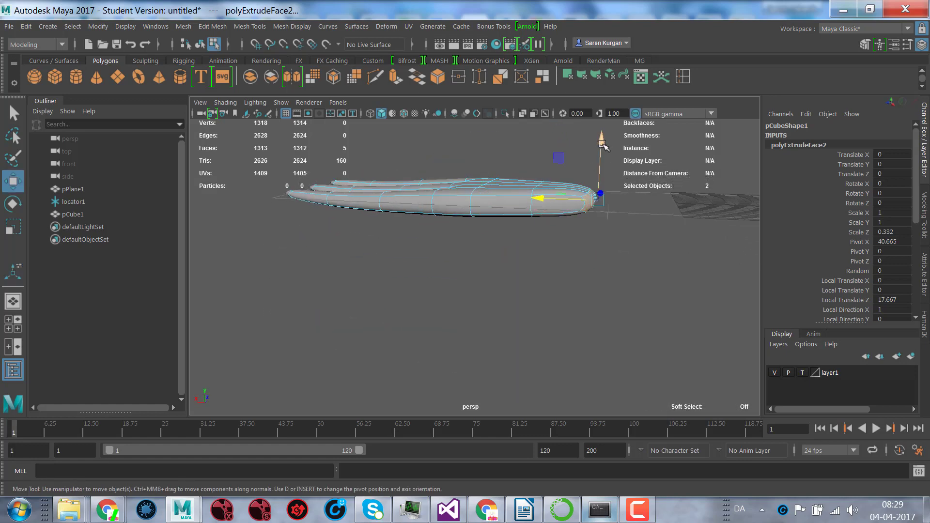
pyautogui.moveTo(603, 137); pyautogui.dragTo(603, 127)
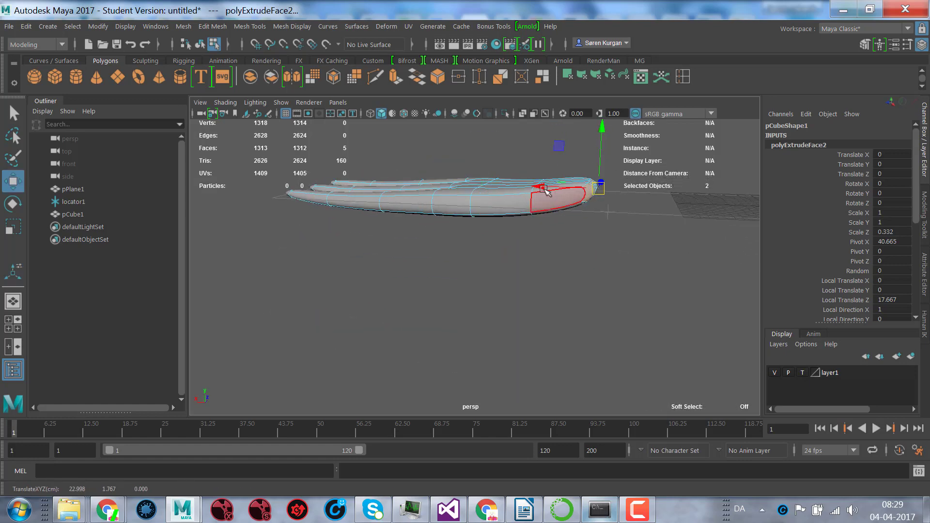
pyautogui.moveTo(543, 187); pyautogui.dragTo(560, 189)
pyautogui.keyDown('alt'); pyautogui.moveTo(646, 236); pyautogui.dragTo(574, 292); pyautogui.keyUp('alt')
# - Turn off smooth preview and scale the end faces narrower across the fork's width
pyautogui.press('1')
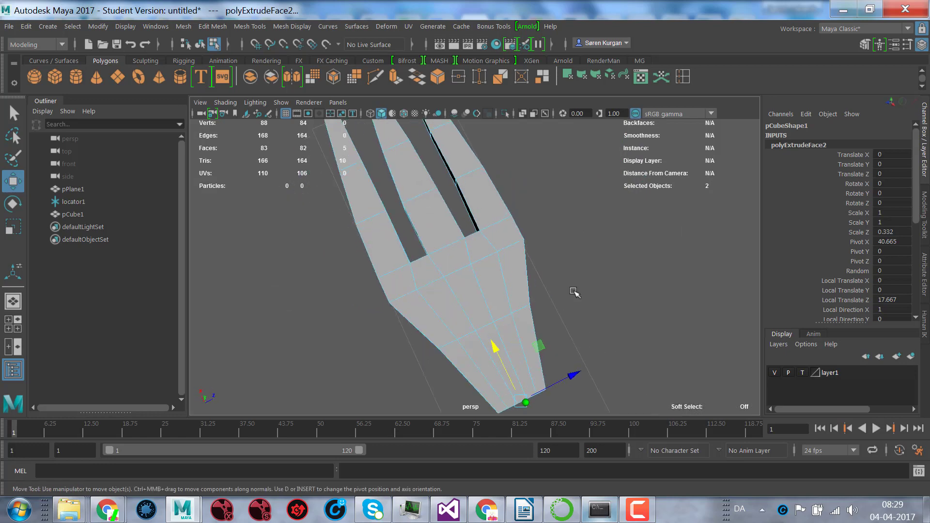
pyautogui.press('r')
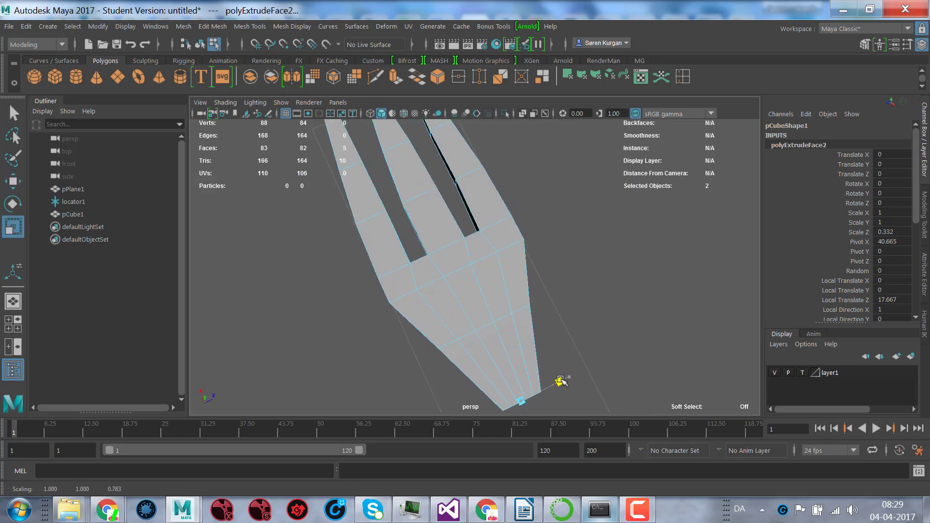
pyautogui.keyDown('alt'); pyautogui.moveTo(566, 376); pyautogui.dragTo(579, 334); pyautogui.keyUp('alt')
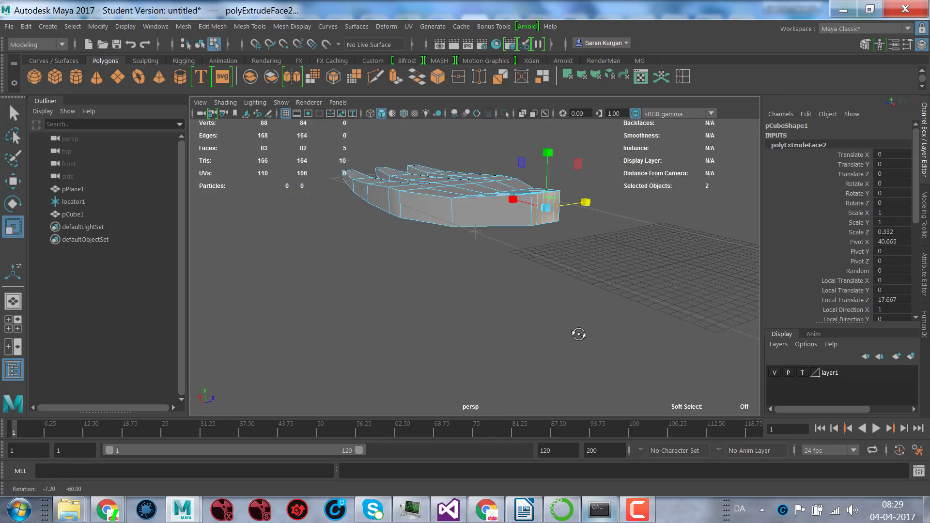
pyautogui.keyDown('alt'); pyautogui.moveTo(580, 334); pyautogui.dragTo(617, 336, button='right'); pyautogui.keyUp('alt')
pyautogui.keyDown('alt'); pyautogui.moveTo(626, 331); pyautogui.dragTo(572, 350); pyautogui.keyUp('alt')
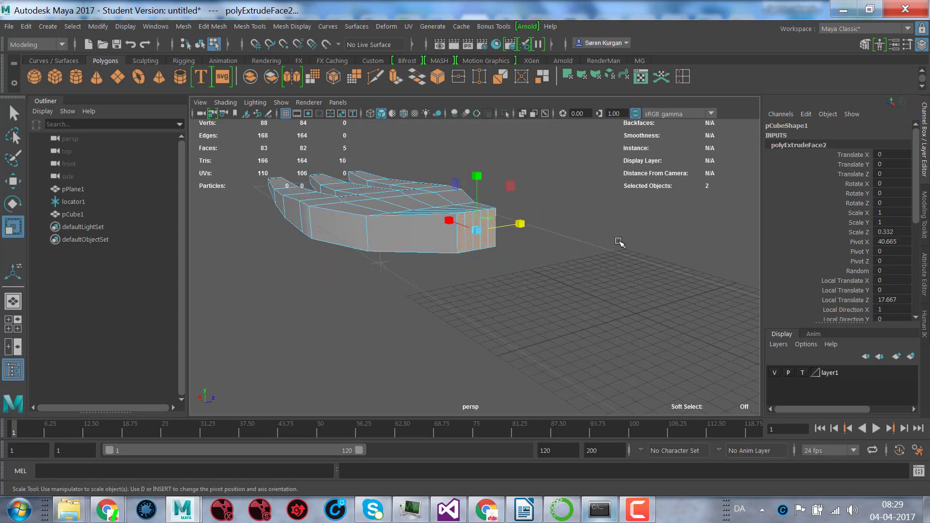
pyautogui.keyDown('alt'); pyautogui.moveTo(620, 242); pyautogui.dragTo(496, 307); pyautogui.keyUp('alt')
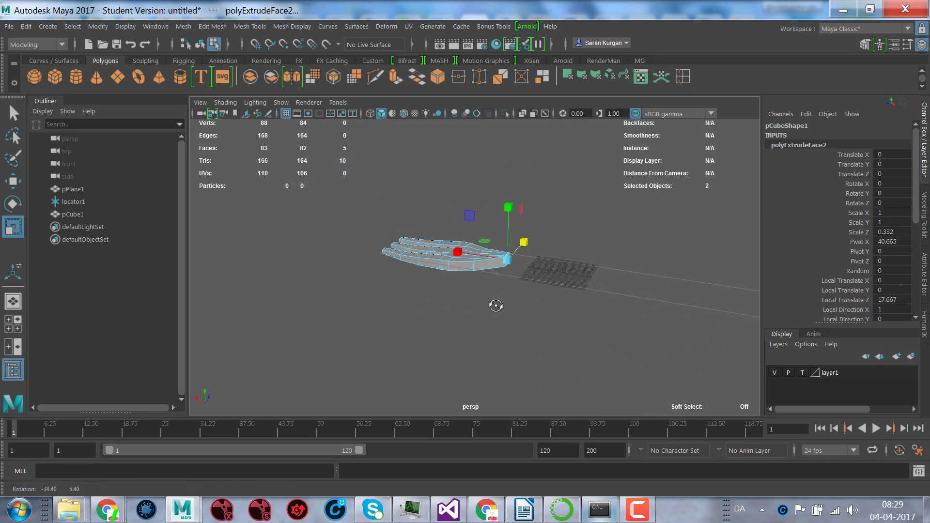
# - Extrude the narrowed end faces outward with a local Z translation of 92.638 to form a long handle
pyautogui.click(394, 83)
pyautogui.keyDown('alt'); pyautogui.moveTo(622, 243); pyautogui.dragTo(750, 314); pyautogui.keyUp('alt')
pyautogui.keyDown('alt'); pyautogui.moveTo(670, 185); pyautogui.dragTo(443, 181, button='middle'); pyautogui.keyUp('alt')
pyautogui.keyDown('alt'); pyautogui.moveTo(462, 180); pyautogui.dragTo(511, 186); pyautogui.keyUp('alt')
# - Widen the far end of the handle to a Z scale of 2.588 along the world axis
pyautogui.moveTo(547, 226); pyautogui.dragTo(457, 228)
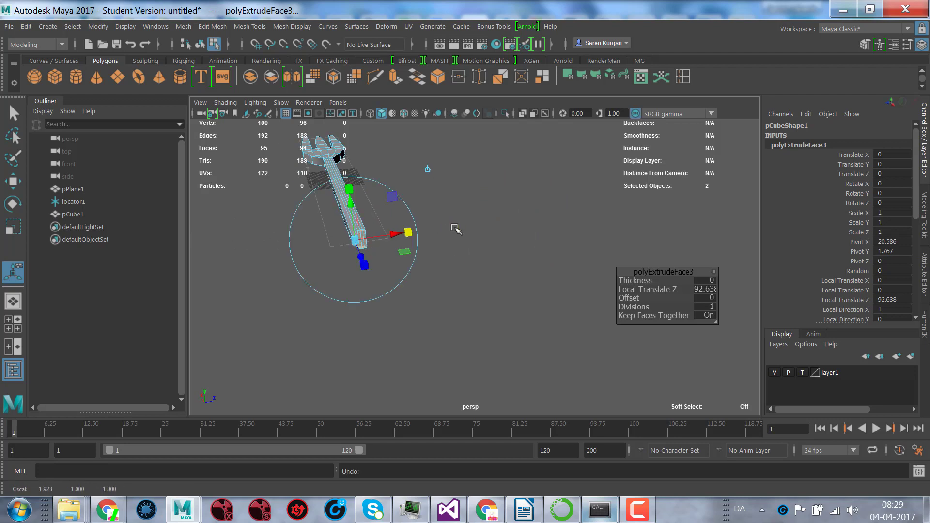
pyautogui.hotkey('ctrl', 'z')
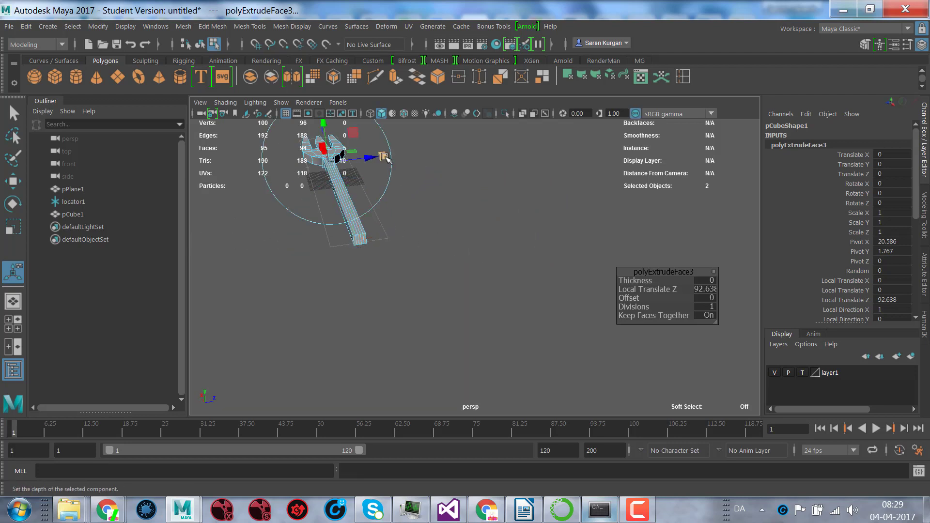
pyautogui.moveTo(386, 159); pyautogui.dragTo(452, 149)
pyautogui.keyDown('alt'); pyautogui.moveTo(452, 216); pyautogui.dragTo(620, 275); pyautogui.keyUp('alt')
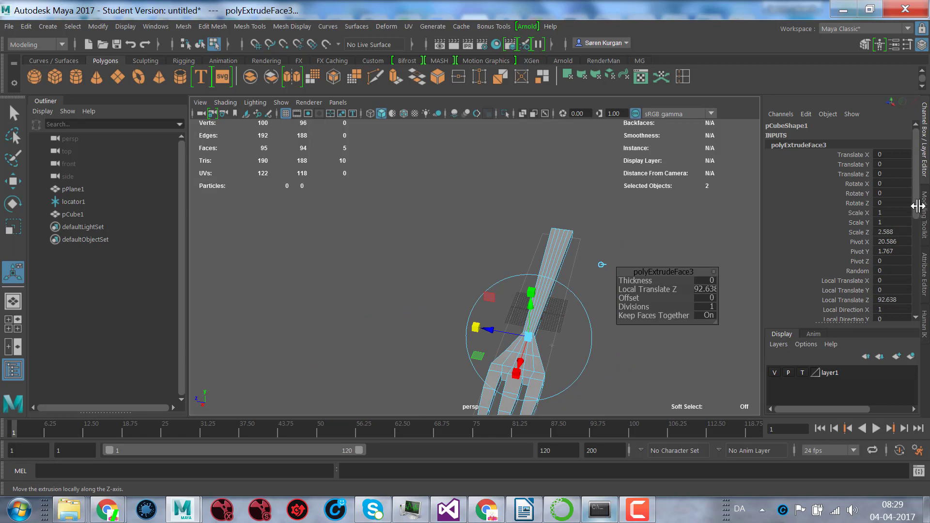
pyautogui.keyDown('alt'); pyautogui.moveTo(571, 228); pyautogui.dragTo(595, 222); pyautogui.keyUp('alt')
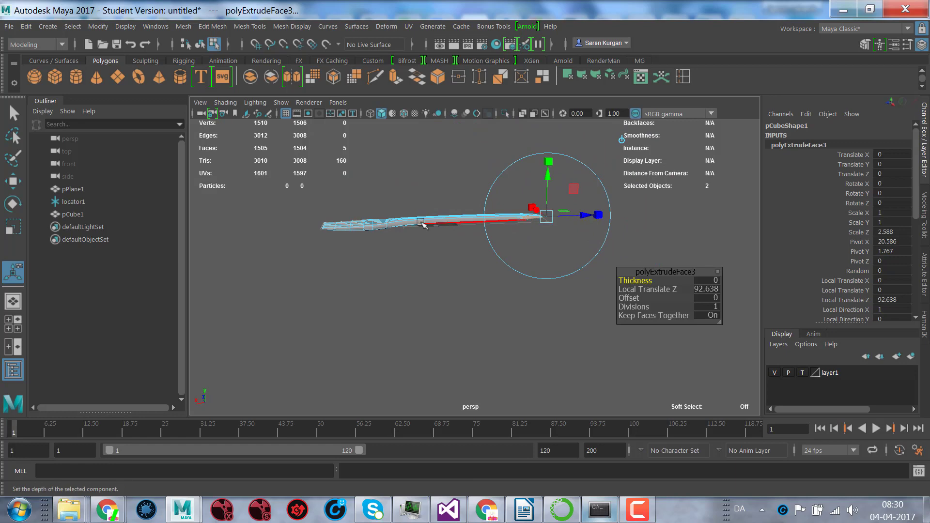
# - Show the fork in the front view, clear the face selection, and turn off smooth preview
pyautogui.press('space')
pyautogui.moveTo(425, 218); pyautogui.dragTo(428, 256)
pyautogui.keyDown('alt'); pyautogui.moveTo(608, 250); pyautogui.dragTo(158, 266, button='right'); pyautogui.keyUp('alt')
pyautogui.keyDown('alt'); pyautogui.moveTo(522, 247); pyautogui.dragTo(256, 249, button='right'); pyautogui.keyUp('alt')
pyautogui.keyDown('alt'); pyautogui.moveTo(433, 278); pyautogui.dragTo(363, 245, button='middle'); pyautogui.keyUp('alt')
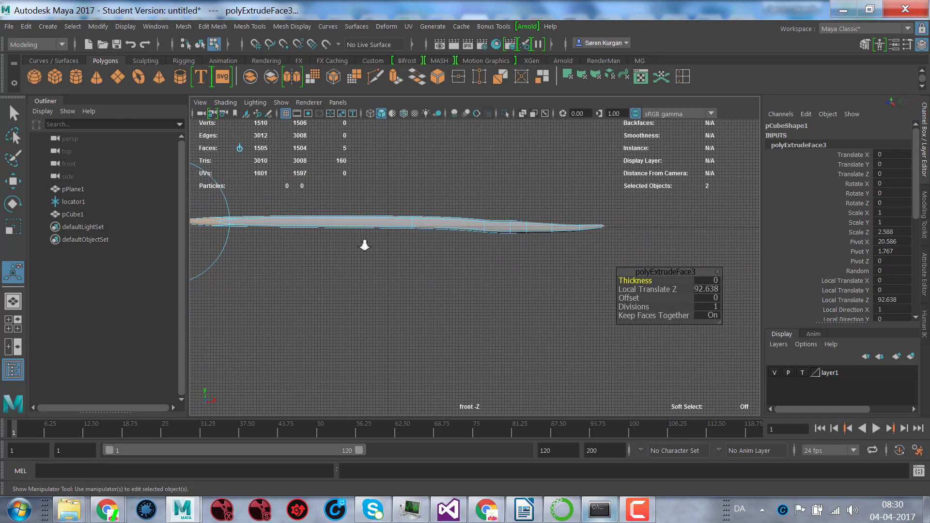
pyautogui.keyDown('alt'); pyautogui.moveTo(363, 245); pyautogui.dragTo(463, 224, button='right'); pyautogui.keyUp('alt')
pyautogui.keyDown('alt'); pyautogui.moveTo(463, 224); pyautogui.dragTo(556, 225, button='middle'); pyautogui.keyUp('alt')
pyautogui.click(432, 260)
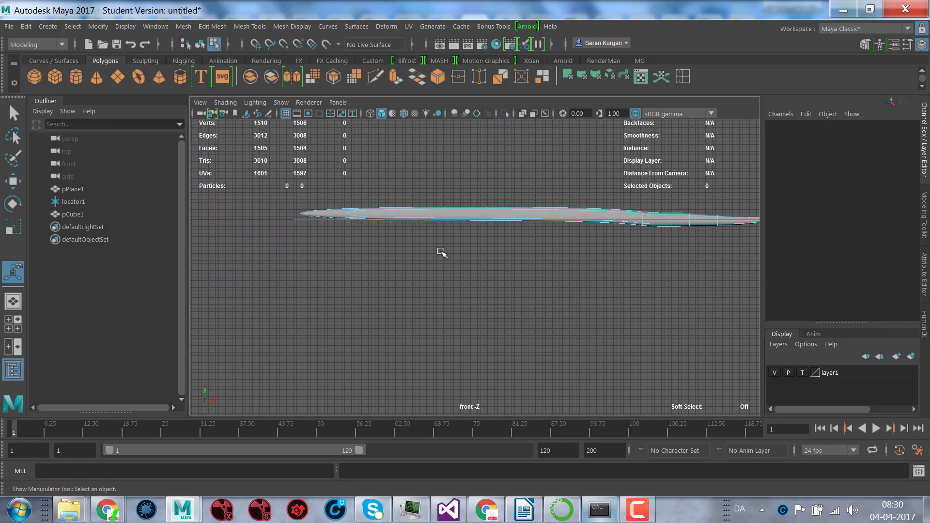
pyautogui.press('1')
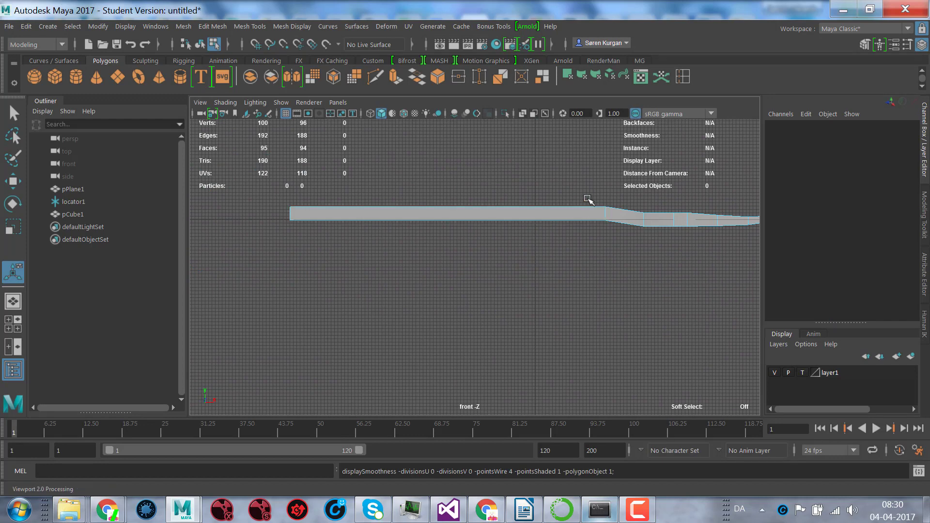
# - Switch the fork to vertex editing and raise the prong-tip vertices to a height of about 6.19
pyautogui.keyDown('alt'); pyautogui.moveTo(596, 208); pyautogui.dragTo(515, 204, button='middle'); pyautogui.keyUp('alt')
pyautogui.moveTo(518, 179); pyautogui.dragTo(440, 144, button='right')
pyautogui.keyDown('alt'); pyautogui.moveTo(618, 272); pyautogui.dragTo(548, 291, button='middle'); pyautogui.keyUp('alt')
pyautogui.keyDown('alt'); pyautogui.moveTo(548, 291); pyautogui.dragTo(622, 274, button='right'); pyautogui.keyUp('alt')
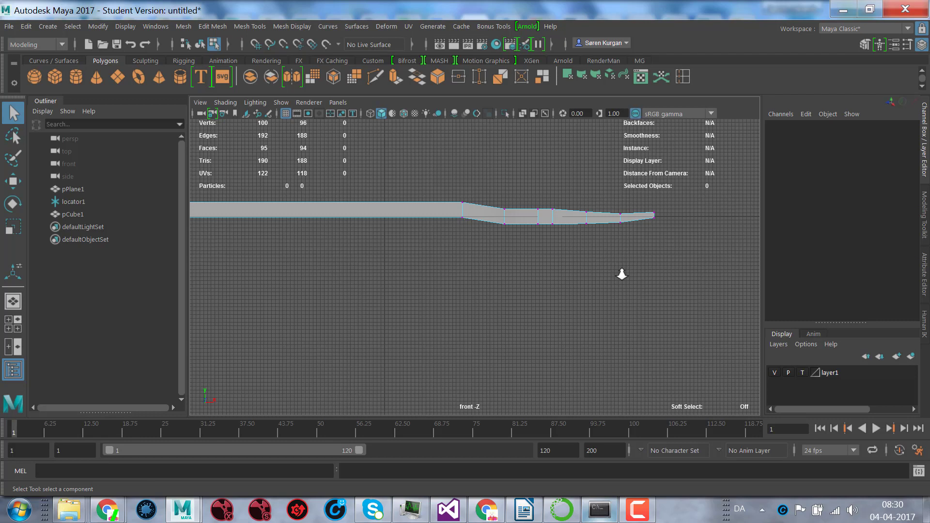
pyautogui.moveTo(650, 194); pyautogui.dragTo(663, 227)
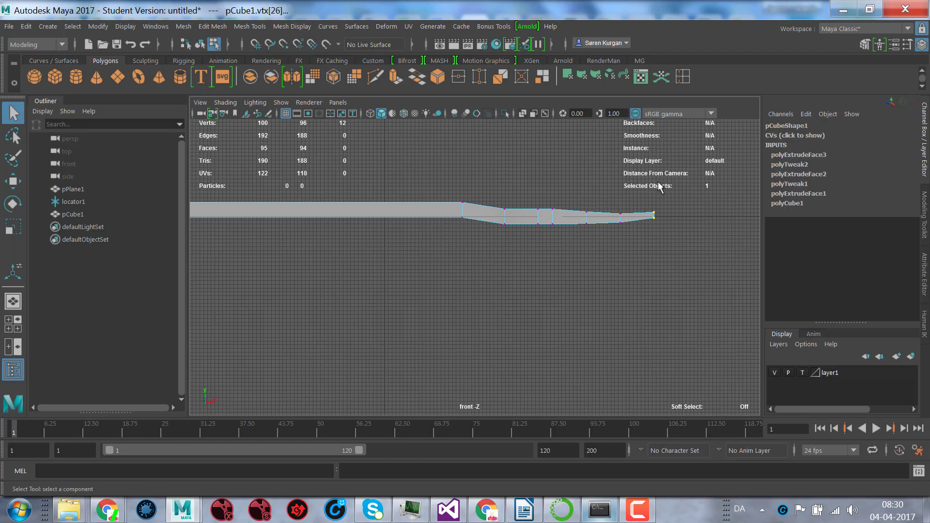
pyautogui.press('w')
pyautogui.moveTo(657, 156); pyautogui.dragTo(651, 139)
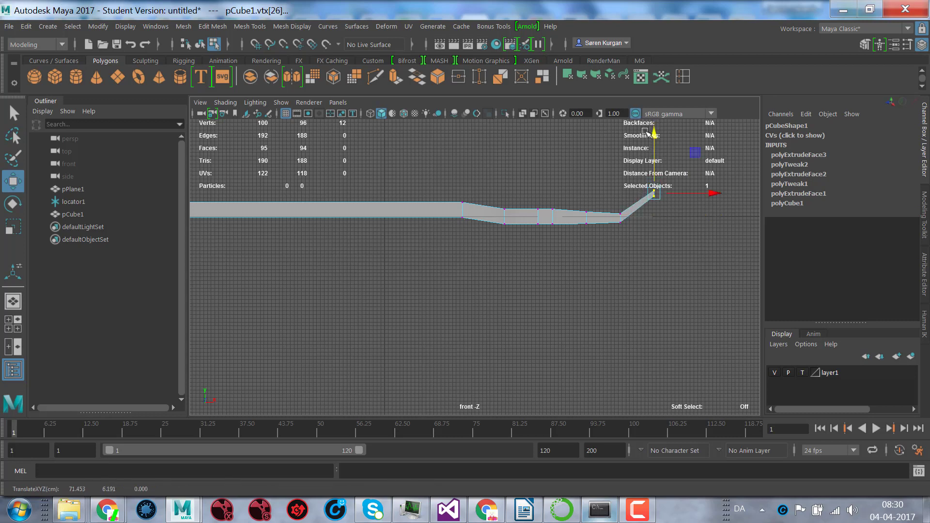
# - Raise the second vertex row from the prong tips, then the third row to a height of about 0.72
pyautogui.moveTo(611, 209); pyautogui.dragTo(632, 238)
pyautogui.moveTo(626, 160); pyautogui.dragTo(625, 150)
pyautogui.moveTo(567, 202); pyautogui.dragTo(606, 218)
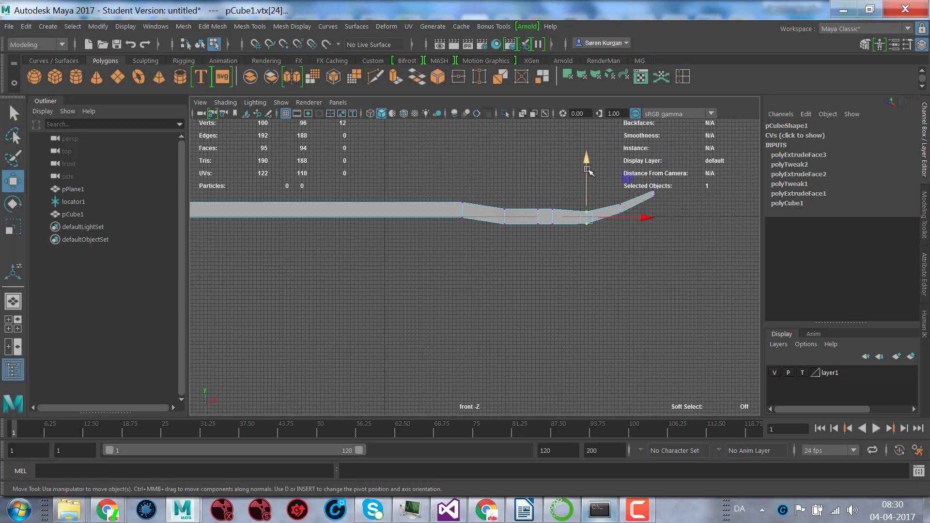
pyautogui.moveTo(588, 170); pyautogui.dragTo(589, 167)
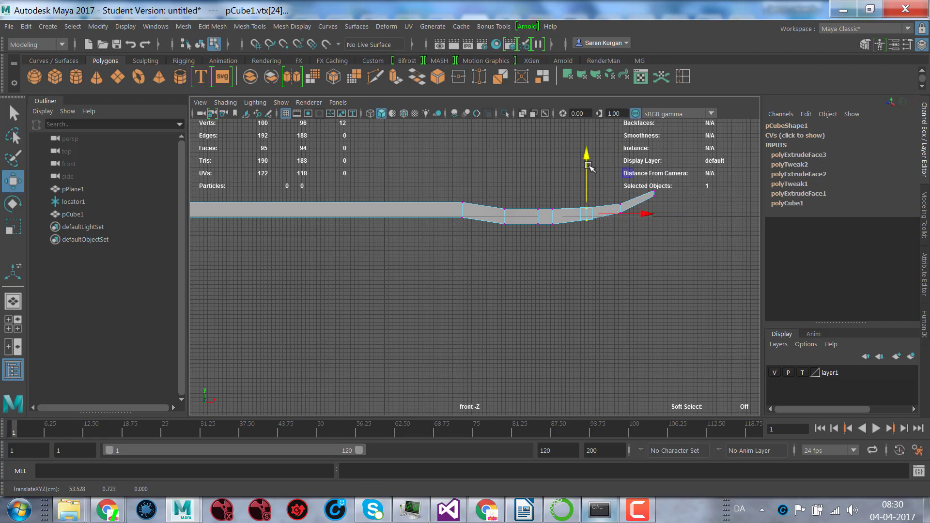
# - Raise the two outermost prong vertex rows together until their centre is at a height of about 5
pyautogui.moveTo(609, 193); pyautogui.dragTo(680, 240)
pyautogui.moveTo(607, 157); pyautogui.dragTo(693, 240)
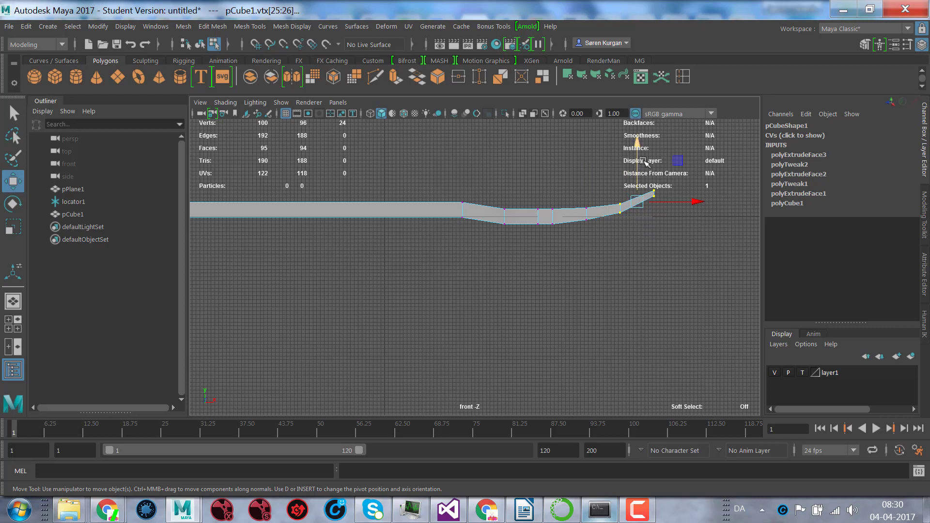
pyautogui.moveTo(639, 149); pyautogui.dragTo(641, 144)
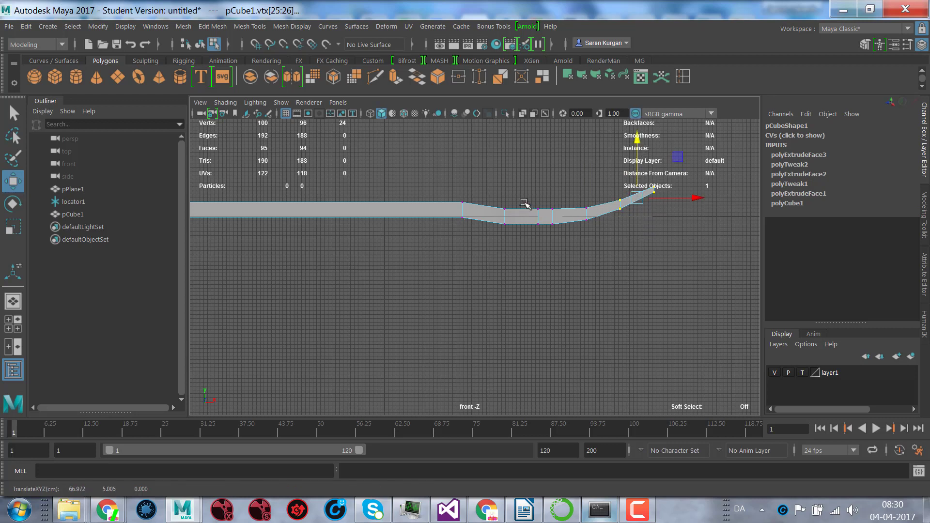
# - Lower the two closely spaced vertex rows at the base of the prongs slightly to deepen the fork's curve
pyautogui.moveTo(519, 190); pyautogui.dragTo(545, 250)
pyautogui.moveTo(511, 198); pyautogui.dragTo(581, 244)
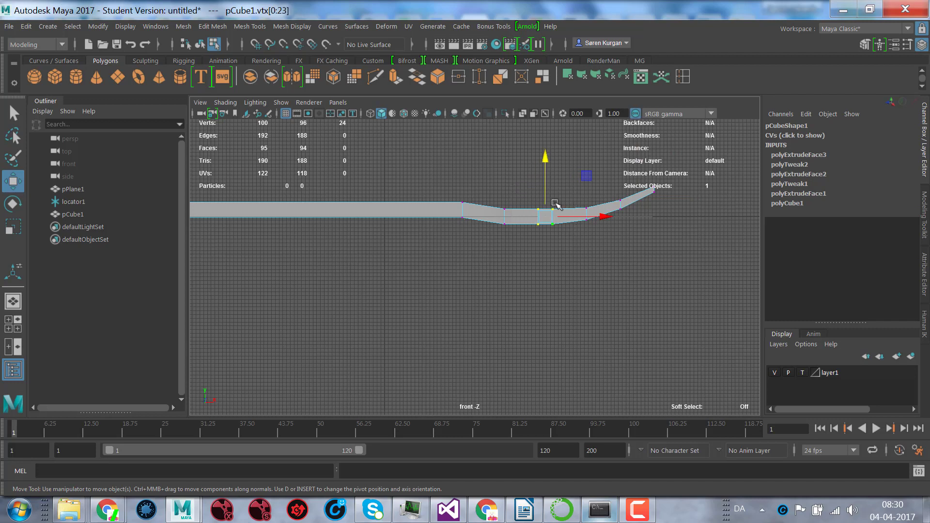
pyautogui.moveTo(545, 159); pyautogui.dragTo(545, 162)
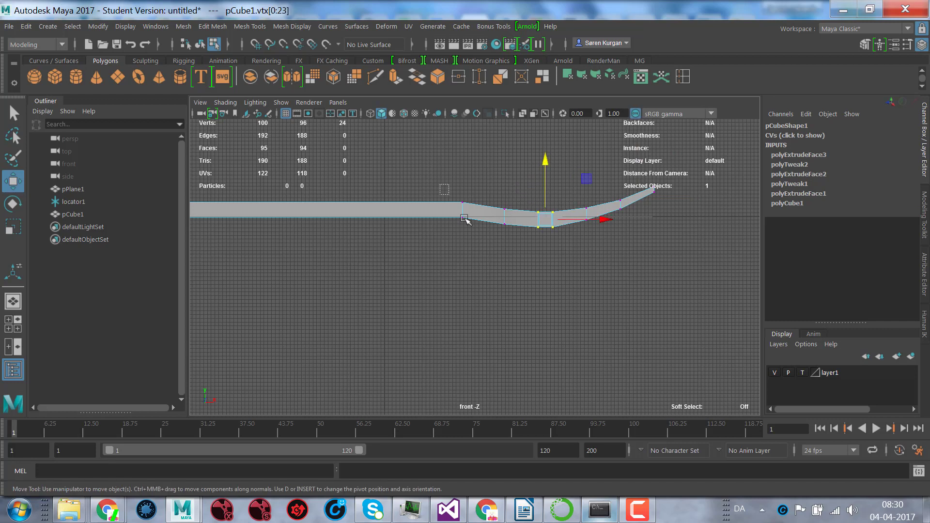
# - Raise the vertex row where the handle meets the neck to a height of about 4.34
pyautogui.moveTo(439, 183); pyautogui.dragTo(486, 246)
pyautogui.moveTo(464, 153); pyautogui.dragTo(468, 146)
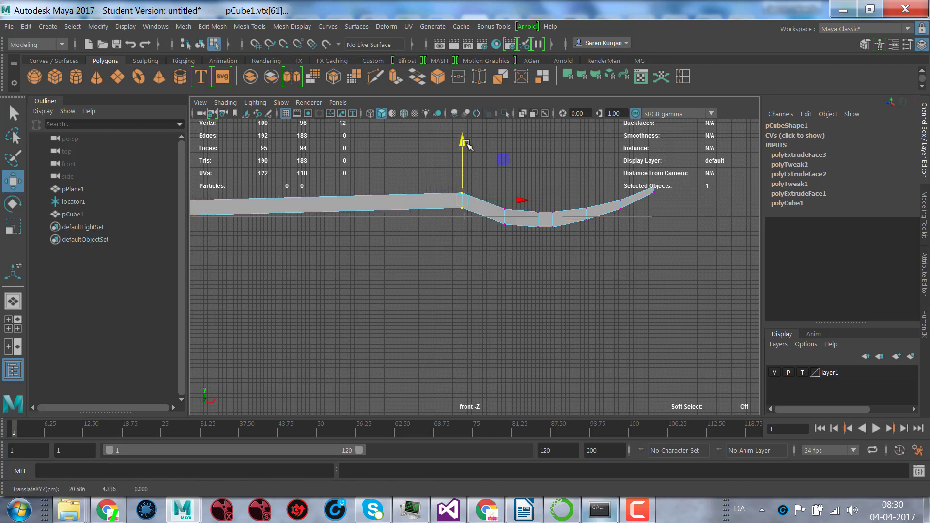
pyautogui.press('space')
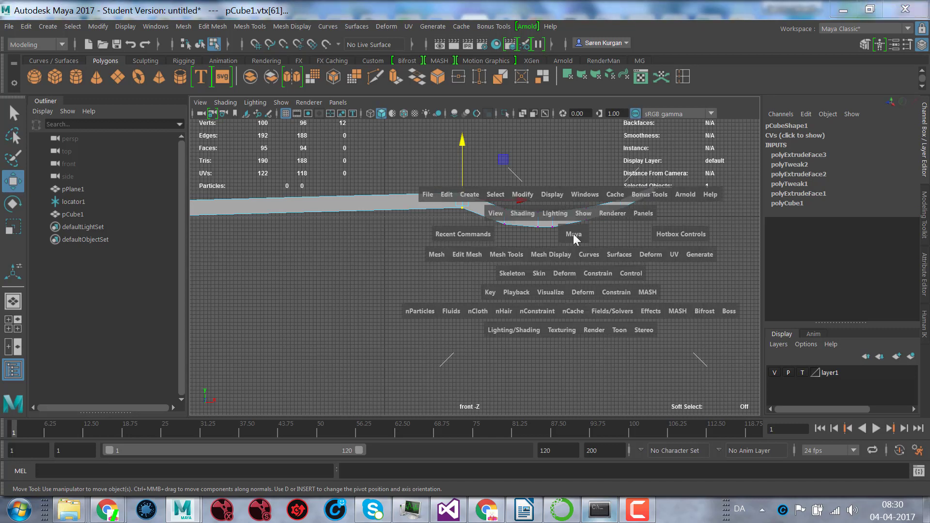
pyautogui.moveTo(574, 235); pyautogui.dragTo(504, 229)
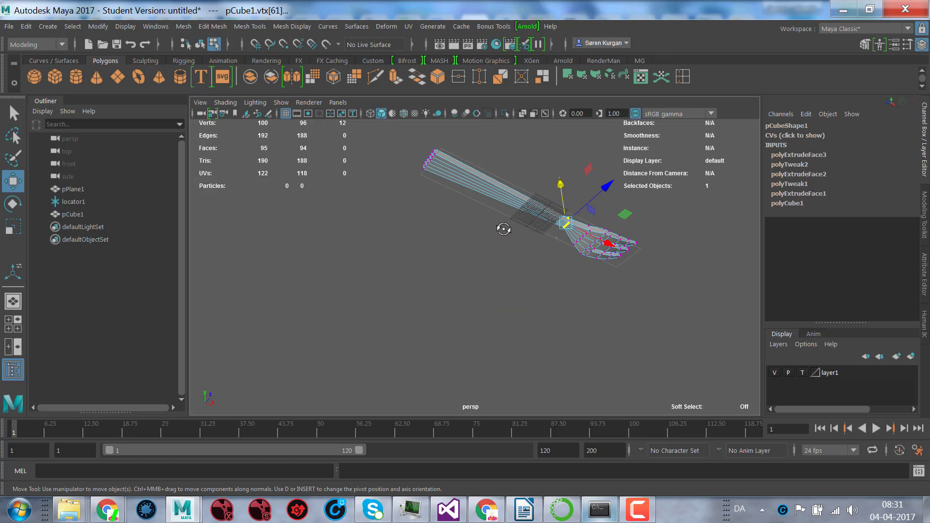
# - Switch to face editing and lower the three middle faces on the handle's underside to a height of about 0.21
pyautogui.keyDown('alt'); pyautogui.moveTo(576, 237); pyautogui.dragTo(585, 209); pyautogui.keyUp('alt')
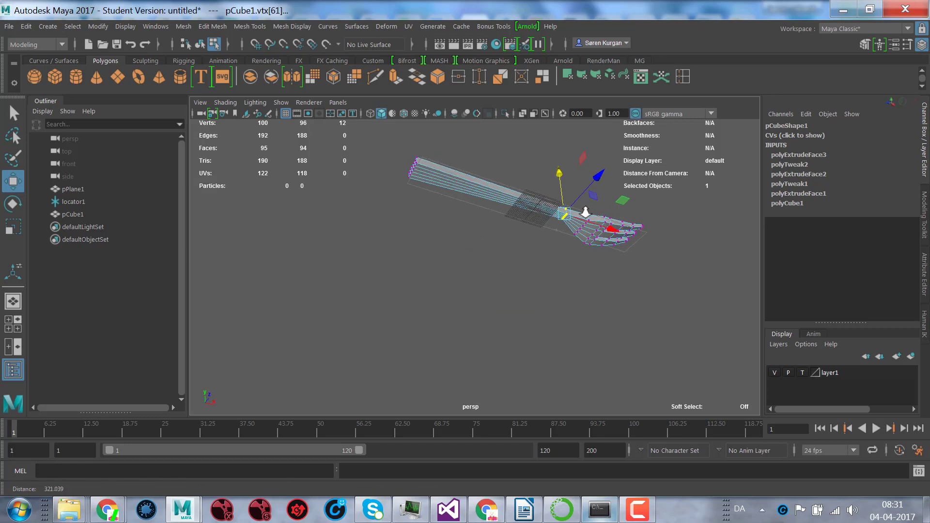
pyautogui.scroll(5, 575, 279)
pyautogui.keyDown('alt'); pyautogui.moveTo(575, 281); pyautogui.dragTo(593, 341, button='middle'); pyautogui.keyUp('alt')
pyautogui.keyDown('alt'); pyautogui.moveTo(593, 341); pyautogui.dragTo(570, 212); pyautogui.keyUp('alt')
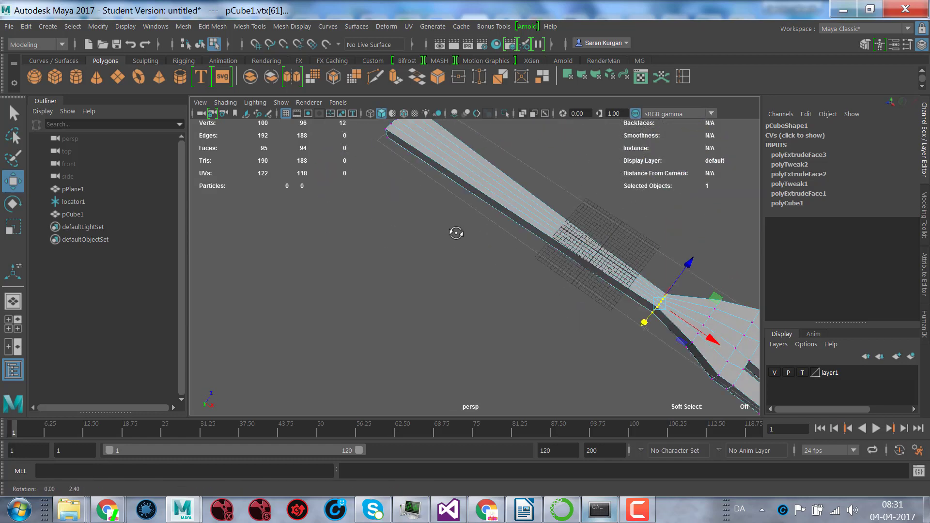
pyautogui.moveTo(477, 150); pyautogui.dragTo(478, 186, button='right')
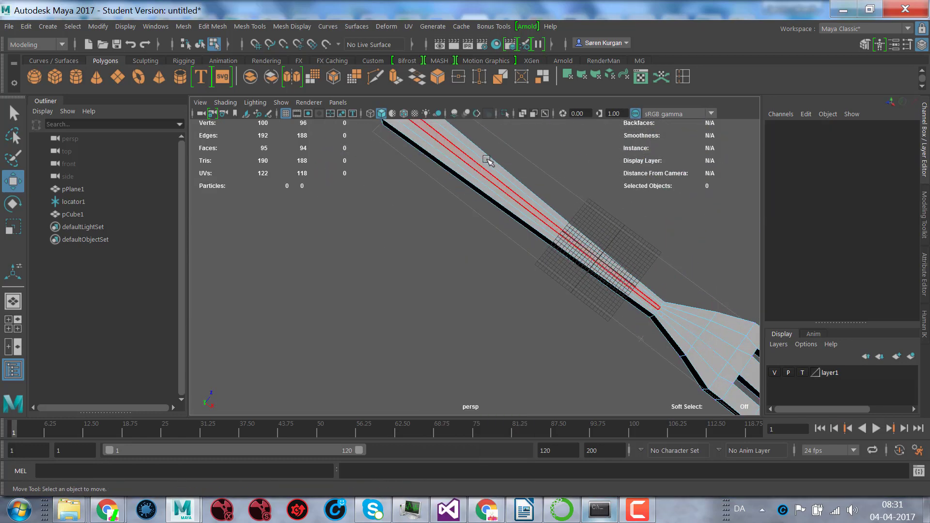
pyautogui.click(469, 170)
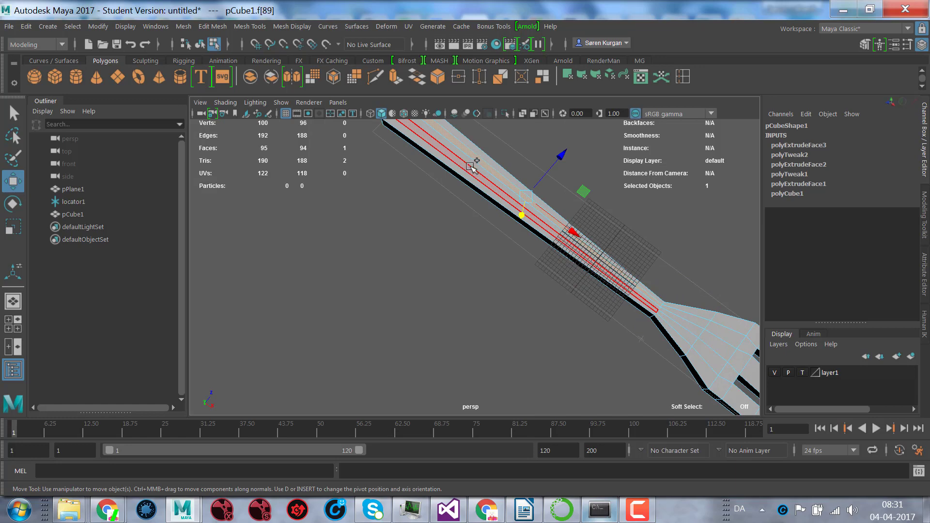
pyautogui.keyDown('shift'); pyautogui.click(471, 163); pyautogui.keyUp('shift')
pyautogui.keyDown('shift'); pyautogui.click(468, 167); pyautogui.keyUp('shift')
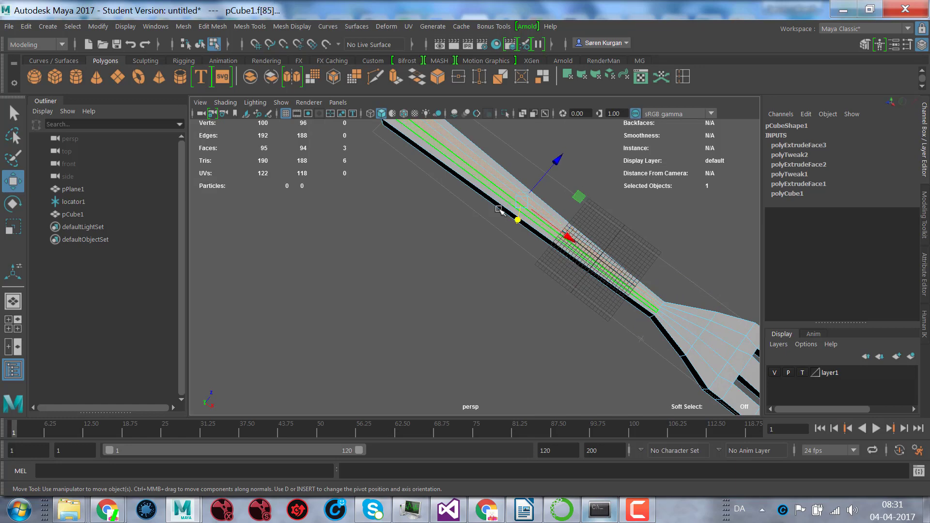
pyautogui.keyDown('alt'); pyautogui.moveTo(499, 209); pyautogui.dragTo(486, 328); pyautogui.keyUp('alt')
pyautogui.moveTo(543, 236); pyautogui.dragTo(544, 238)
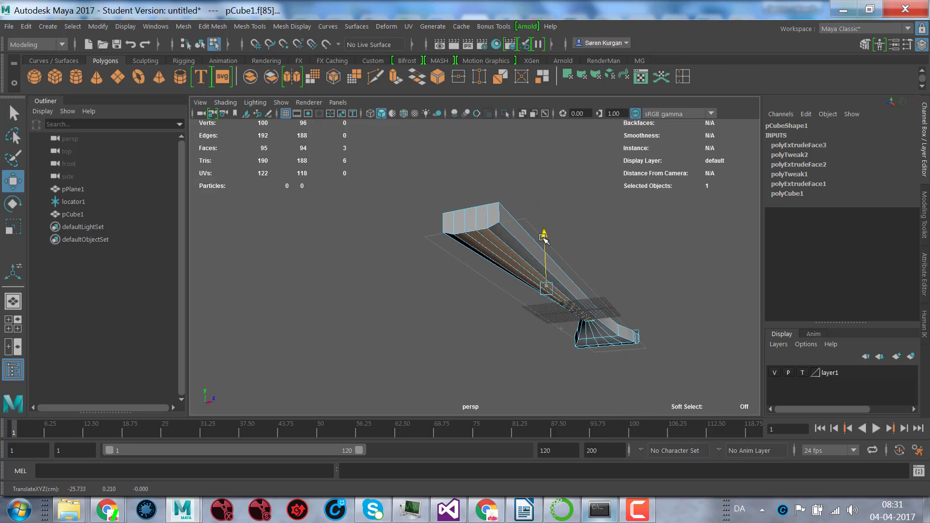
# - Lower only the centre face of the handle's underside to a height of about -0.63
pyautogui.click(524, 245)
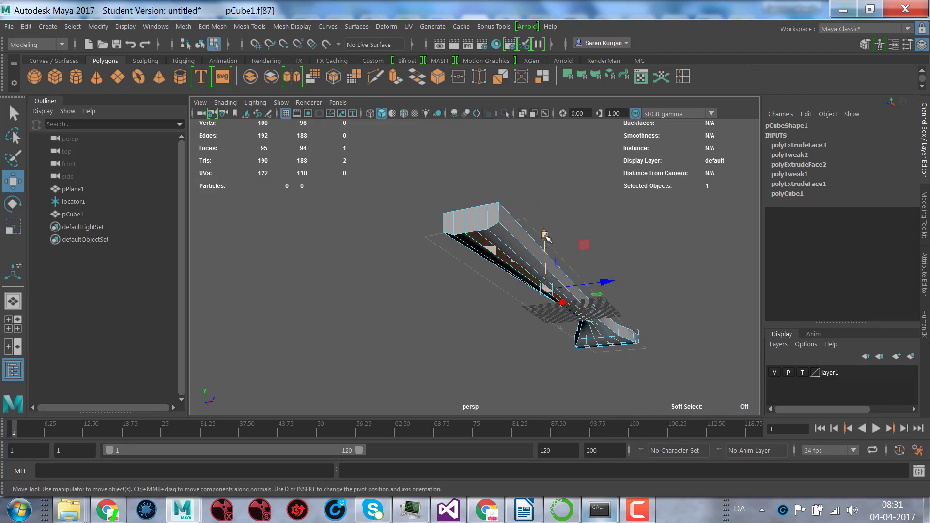
pyautogui.moveTo(545, 234); pyautogui.dragTo(545, 239)
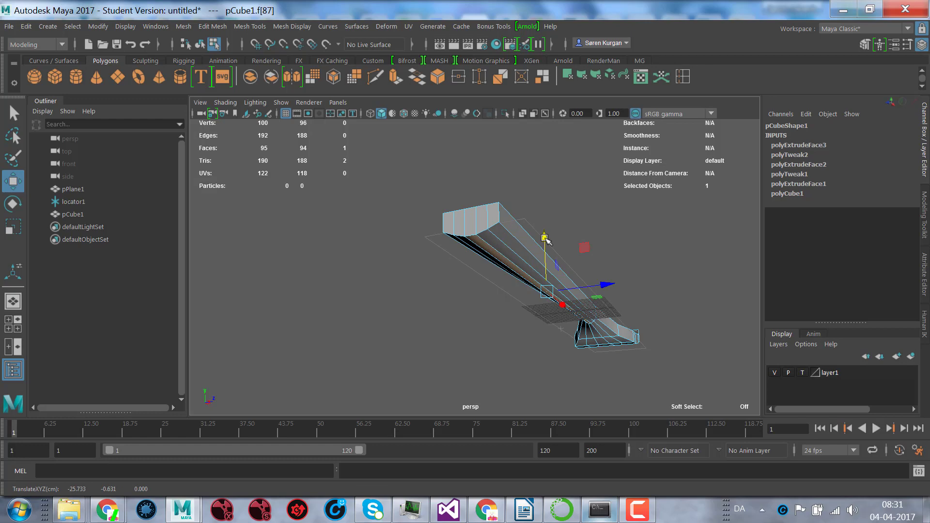
pyautogui.keyDown('alt'); pyautogui.moveTo(553, 246); pyautogui.dragTo(605, 271); pyautogui.keyUp('alt')
# - Undo a trial soft-selection move of the underside's centre face, lower that face slightly further and clear the selection
pyautogui.press('b')
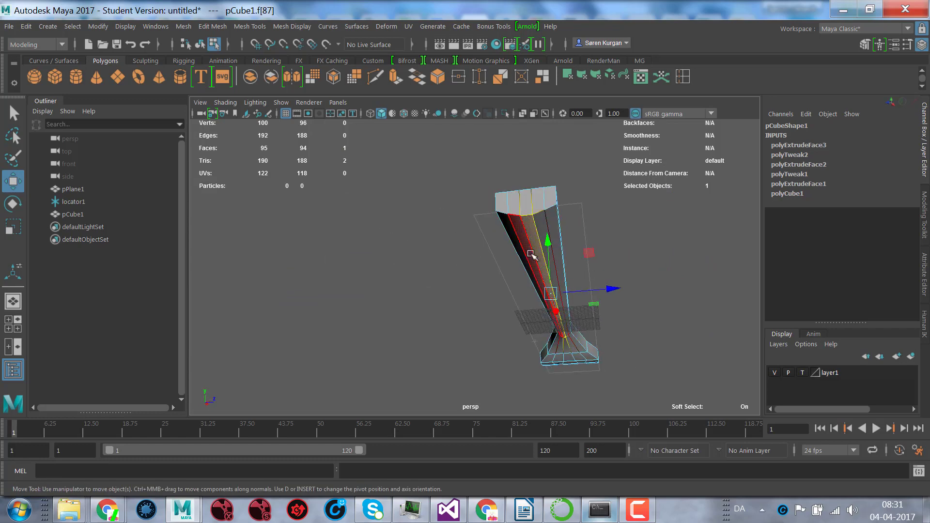
pyautogui.moveTo(548, 241); pyautogui.dragTo(611, 240)
pyautogui.hotkey('ctrl', 'z')
pyautogui.press('b')
pyautogui.moveTo(549, 243); pyautogui.dragTo(549, 248)
pyautogui.keyDown('alt'); pyautogui.moveTo(617, 232); pyautogui.dragTo(600, 234); pyautogui.keyUp('alt')
pyautogui.click(600, 234)
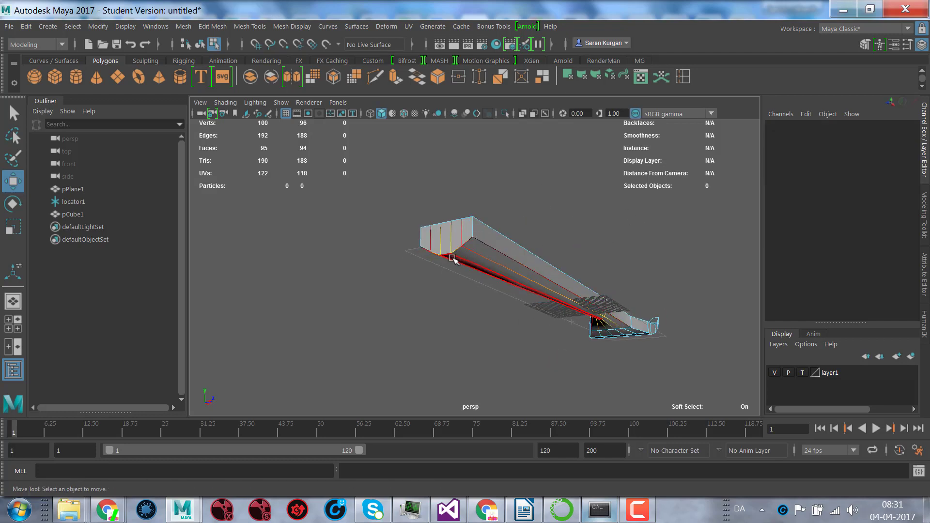
# - Switch to edge editing and raise the five bottom edges at the handle's end to a height of about -0.01, without soft selection
pyautogui.moveTo(443, 153); pyautogui.dragTo(452, 130, button='right')
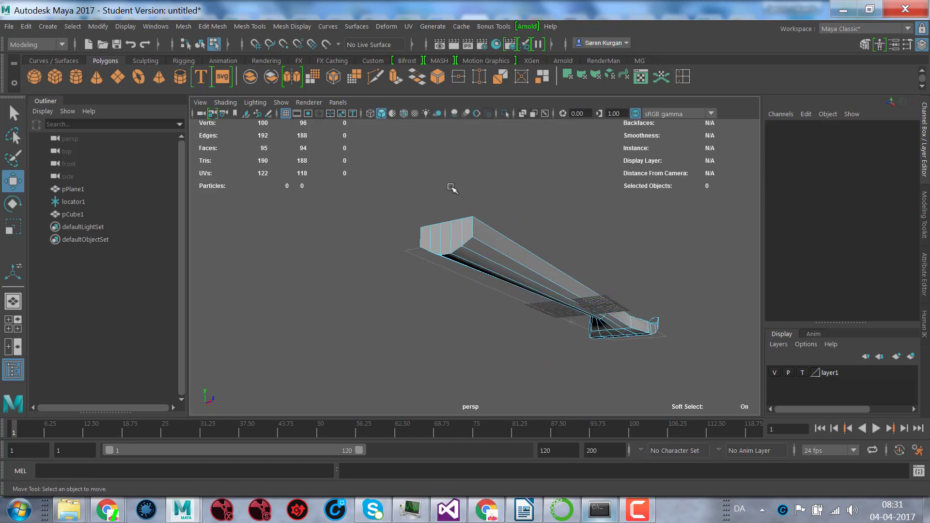
pyautogui.click(450, 254)
pyautogui.press('b')
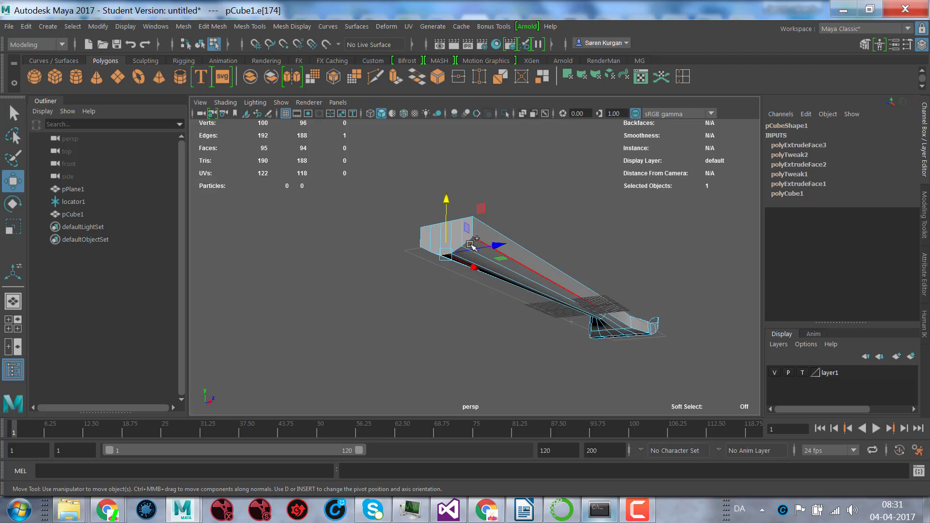
pyautogui.click(472, 240)
pyautogui.keyDown('alt'); pyautogui.moveTo(615, 254); pyautogui.dragTo(652, 246); pyautogui.keyUp('alt')
pyautogui.keyDown('shift'); pyautogui.click(529, 218); pyautogui.keyUp('shift')
pyautogui.keyDown('shift'); pyautogui.doubleClick(530, 218); pyautogui.keyUp('shift')
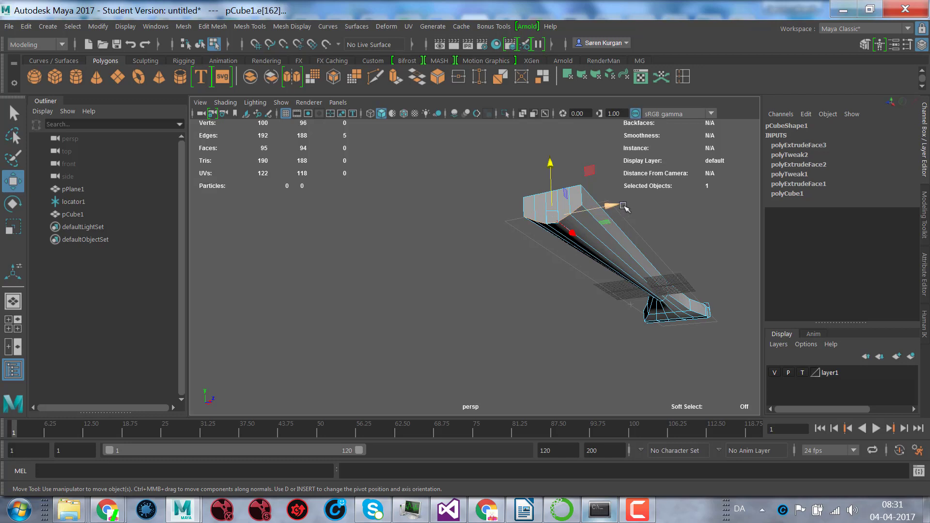
pyautogui.press('r')
pyautogui.moveTo(551, 166)
pyautogui.mouseDown()
pyautogui.moveTo(557, 188)
pyautogui.moveTo(551, 156)
pyautogui.mouseUp()
pyautogui.press('w')
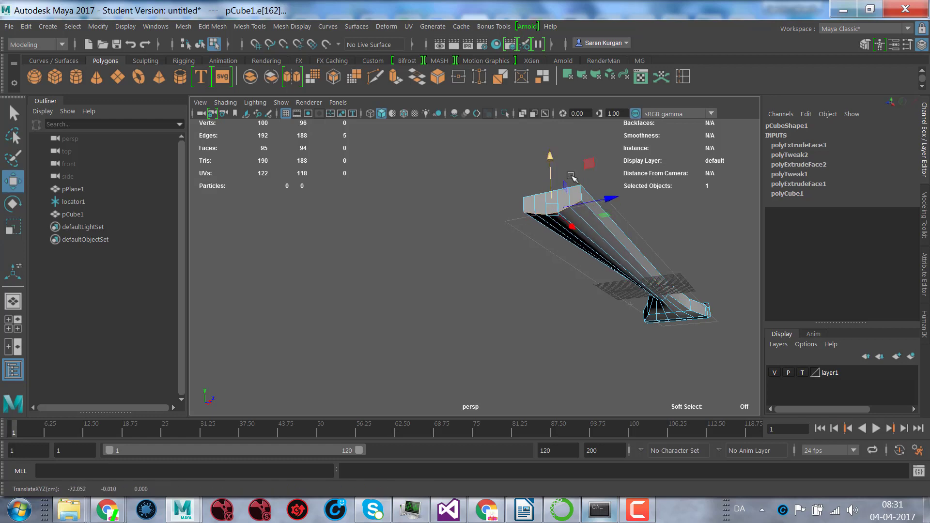
# - Pull the inner faces of the handle's end cap slightly outward so the end follows a rounded outline
pyautogui.keyDown('alt'); pyautogui.moveTo(663, 211); pyautogui.dragTo(557, 238); pyautogui.keyUp('alt')
pyautogui.keyDown('alt'); pyautogui.moveTo(558, 237); pyautogui.dragTo(785, 183, button='middle'); pyautogui.keyUp('alt')
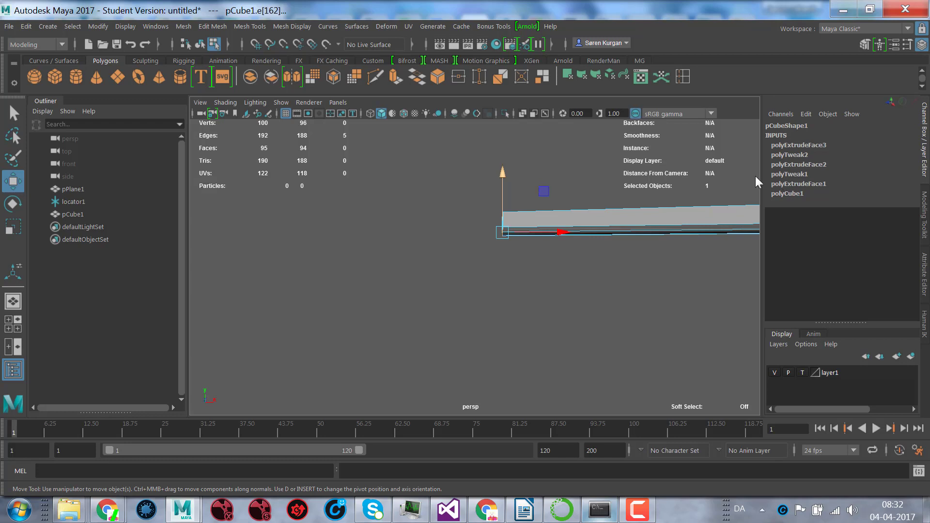
pyautogui.keyDown('alt'); pyautogui.moveTo(757, 181); pyautogui.dragTo(634, 197); pyautogui.keyUp('alt')
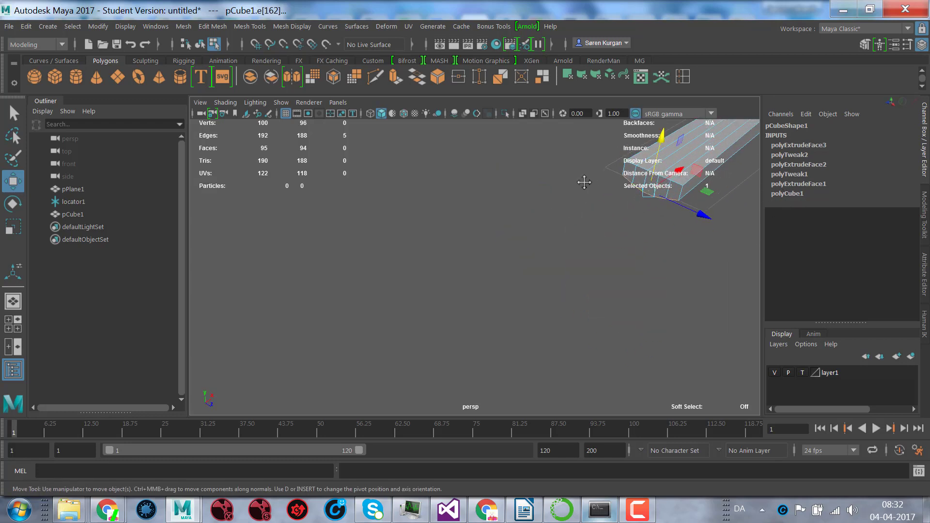
pyautogui.keyDown('alt'); pyautogui.moveTo(585, 182); pyautogui.dragTo(425, 276, button='middle'); pyautogui.keyUp('alt')
pyautogui.keyDown('alt'); pyautogui.moveTo(426, 277); pyautogui.dragTo(491, 184, button='right'); pyautogui.keyUp('alt')
pyautogui.click(478, 272)
pyautogui.keyDown('shift'); pyautogui.click(512, 286); pyautogui.keyUp('shift')
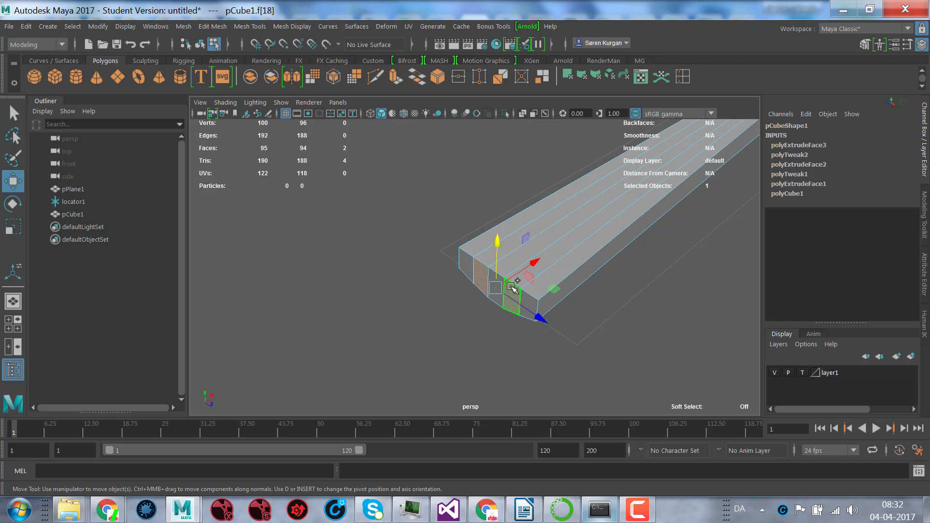
pyautogui.moveTo(534, 262); pyautogui.dragTo(531, 264)
pyautogui.click(438, 334)
pyautogui.click(489, 290)
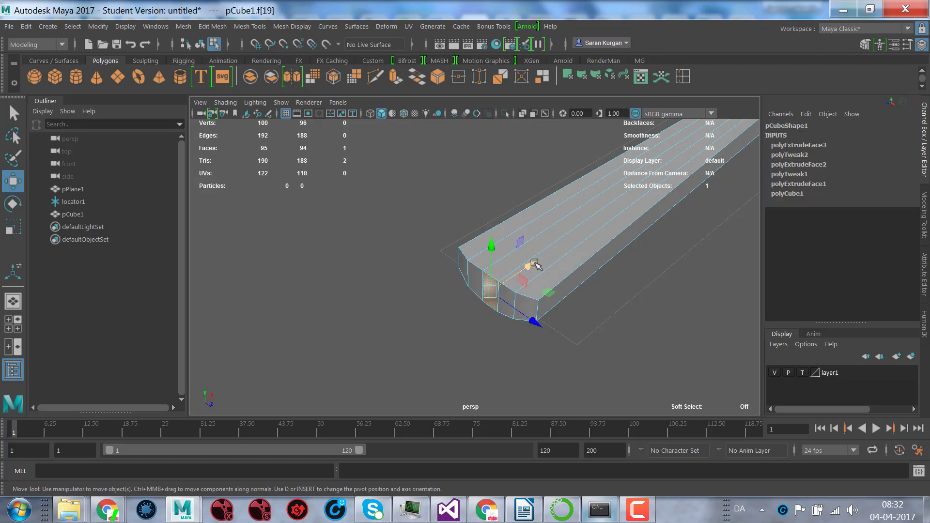
# - Turn on the smooth mesh preview for the fork and inspect its overall shape
pyautogui.keyDown('alt'); pyautogui.moveTo(671, 297); pyautogui.dragTo(497, 325); pyautogui.keyUp('alt')
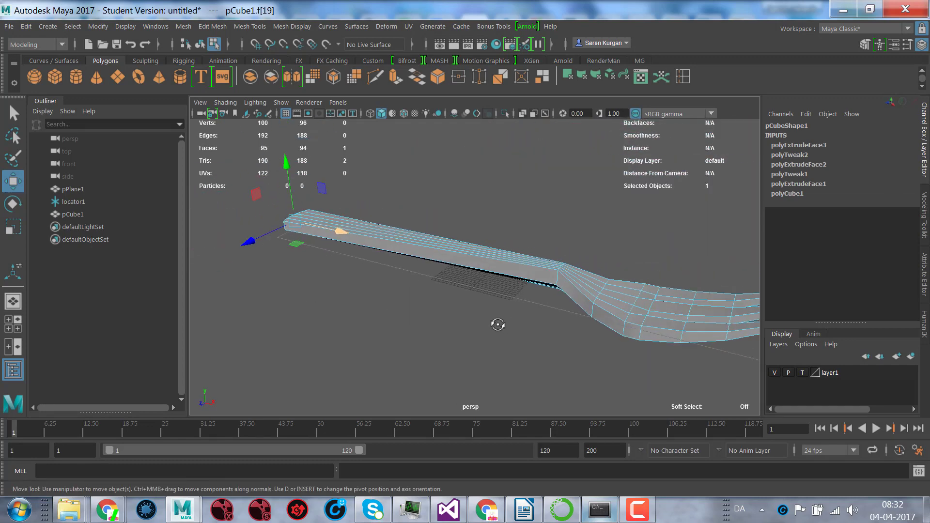
pyautogui.press('3')
pyautogui.keyDown('alt'); pyautogui.moveTo(648, 341); pyautogui.dragTo(685, 376); pyautogui.keyUp('alt')
pyautogui.keyDown('alt'); pyautogui.moveTo(685, 376); pyautogui.dragTo(635, 325, button='middle'); pyautogui.keyUp('alt')
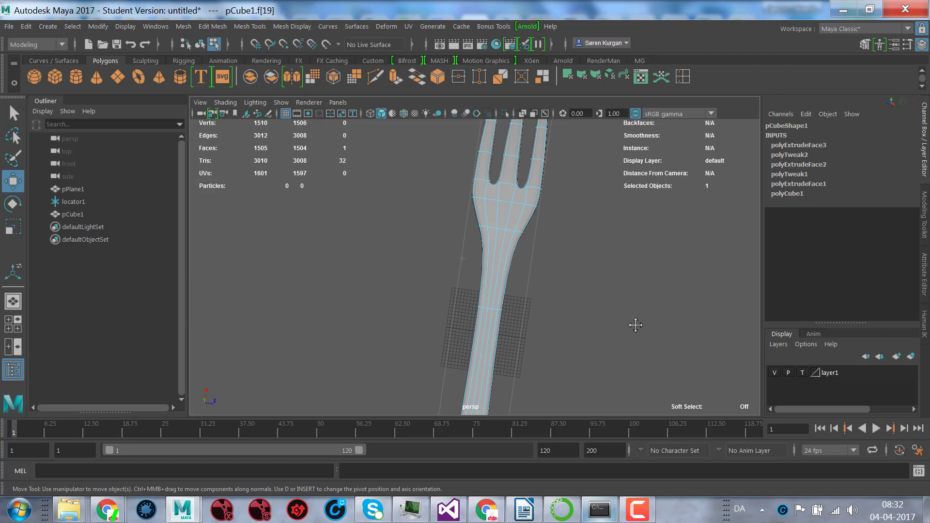
pyautogui.click(563, 61)
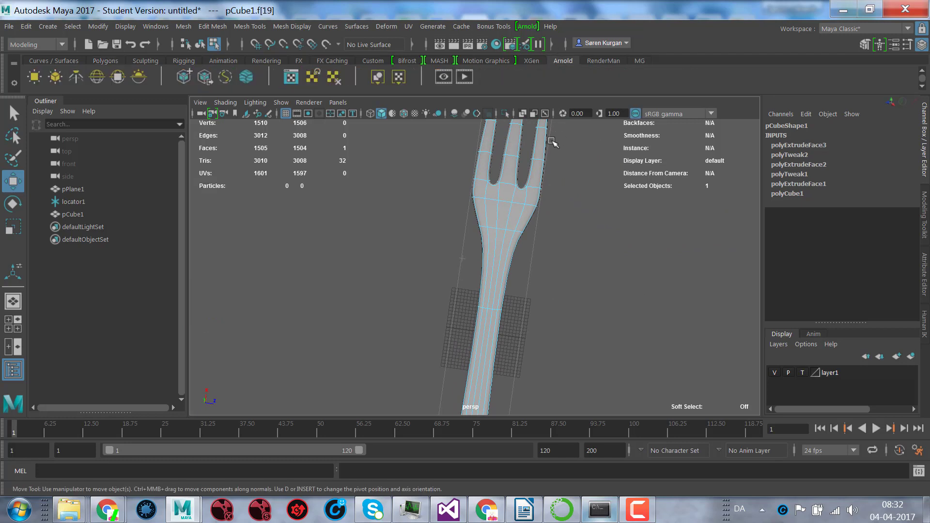
# - In the top view, select all prong-tip vertices and scale them across the fork's width to about 0.77
pyautogui.keyDown('alt'); pyautogui.moveTo(551, 140); pyautogui.dragTo(463, 197); pyautogui.keyUp('alt')
pyautogui.press('space')
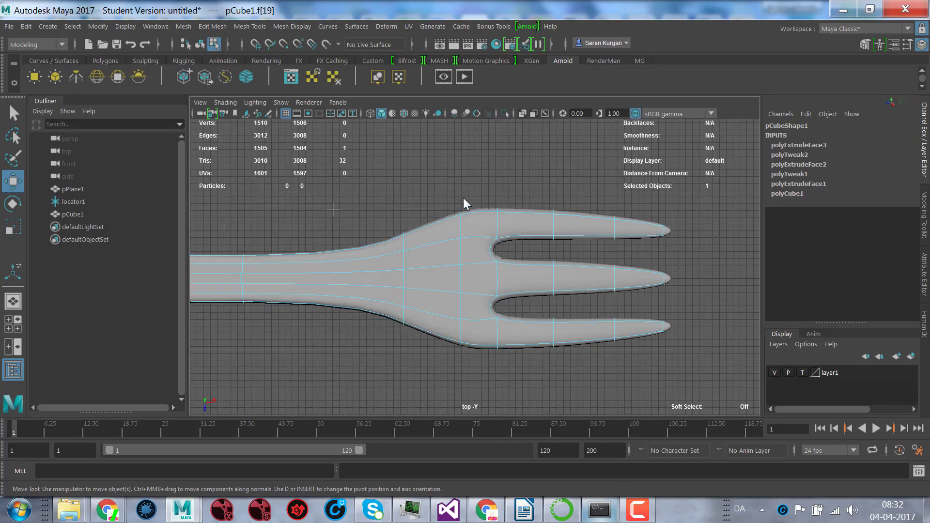
pyautogui.keyDown('alt'); pyautogui.moveTo(474, 229); pyautogui.dragTo(337, 215, button='middle'); pyautogui.keyUp('alt')
pyautogui.moveTo(520, 215); pyautogui.dragTo(477, 153, button='right')
pyautogui.moveTo(494, 176); pyautogui.dragTo(563, 398)
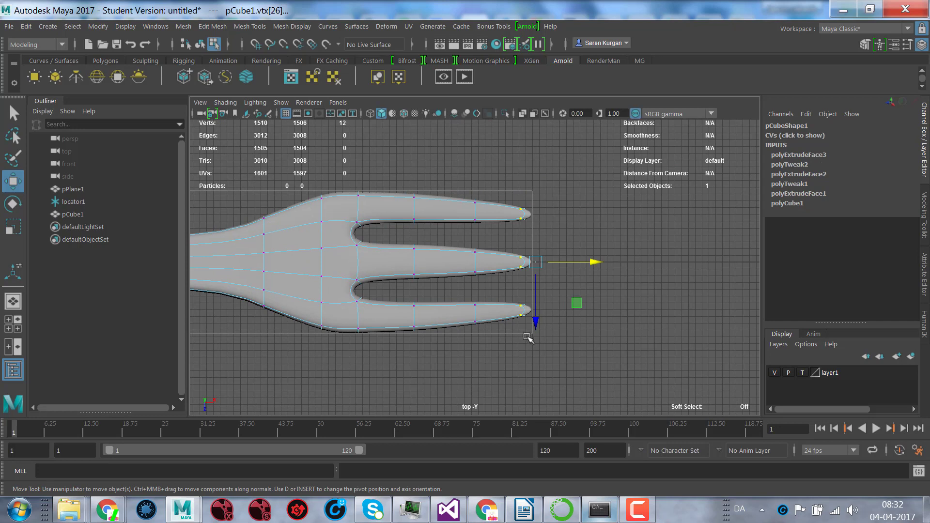
pyautogui.press('r')
pyautogui.moveTo(536, 319); pyautogui.dragTo(538, 310)
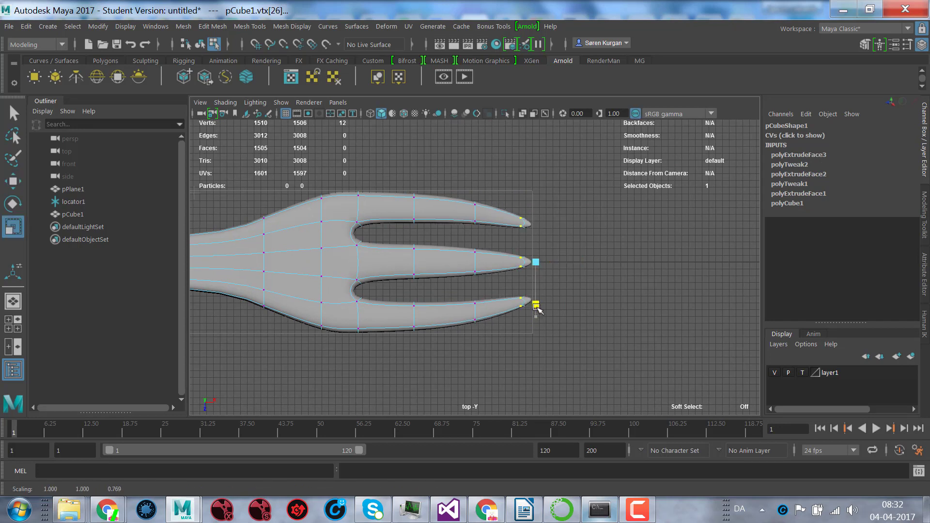
# - Scale the second and third vertex rows from the prong tips narrower across the width so the outer prongs angle inward
pyautogui.moveTo(457, 181); pyautogui.dragTo(482, 368)
pyautogui.moveTo(477, 323); pyautogui.dragTo(475, 302)
pyautogui.moveTo(391, 178); pyautogui.dragTo(434, 353)
pyautogui.moveTo(415, 316); pyautogui.dragTo(414, 312)
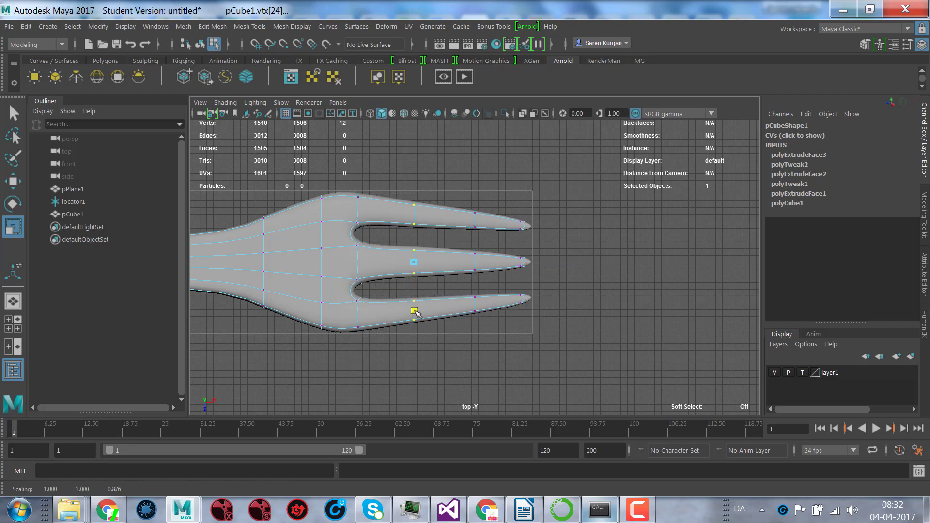
pyautogui.moveTo(415, 311); pyautogui.dragTo(415, 316)
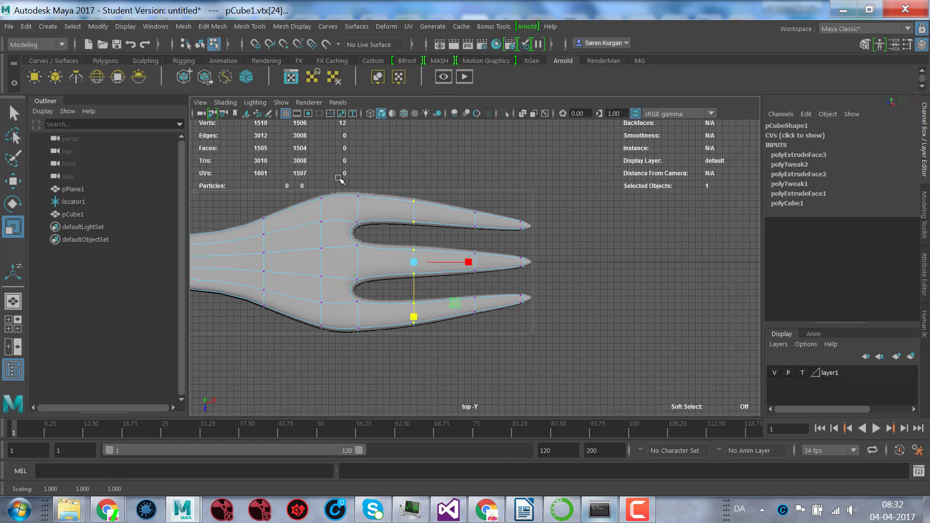
# - Adjust the width of the vertex row behind the prongs and shift it toward the handle, then move the neck row to about X 30.8
pyautogui.moveTo(296, 178); pyautogui.dragTo(331, 381)
pyautogui.moveTo(324, 320); pyautogui.dragTo(326, 317)
pyautogui.press('w')
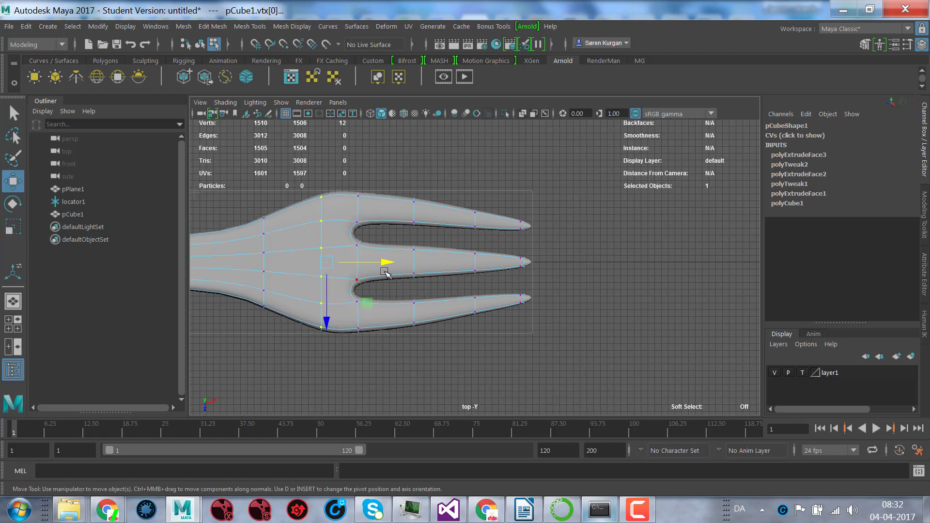
pyautogui.moveTo(386, 272); pyautogui.dragTo(357, 259)
pyautogui.moveTo(240, 209); pyautogui.dragTo(284, 356)
pyautogui.moveTo(326, 272); pyautogui.dragTo(319, 264)
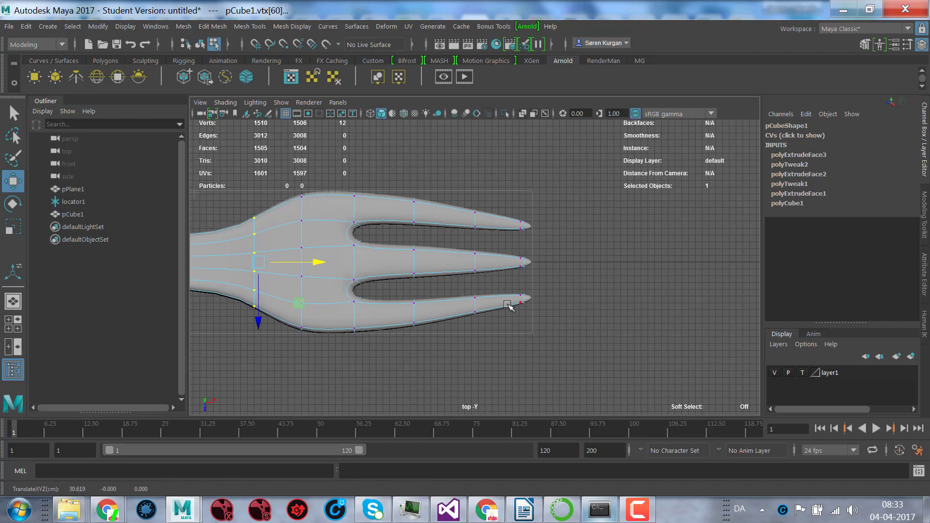
# - Thicken each outer prong at the second vertex row from the tips by scaling it across the width, about 1.15 and 1.19
pyautogui.moveTo(463, 203); pyautogui.dragTo(489, 246)
pyautogui.press('r')
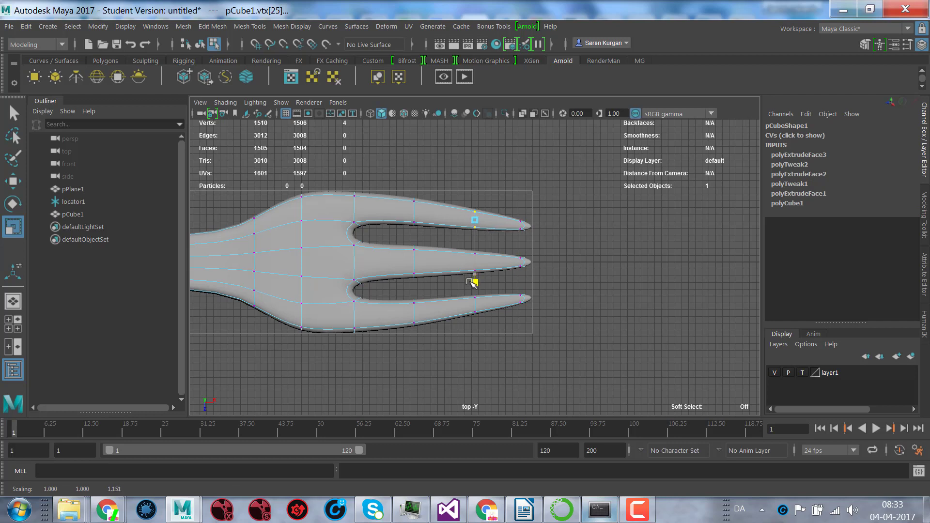
pyautogui.moveTo(463, 289); pyautogui.dragTo(502, 343)
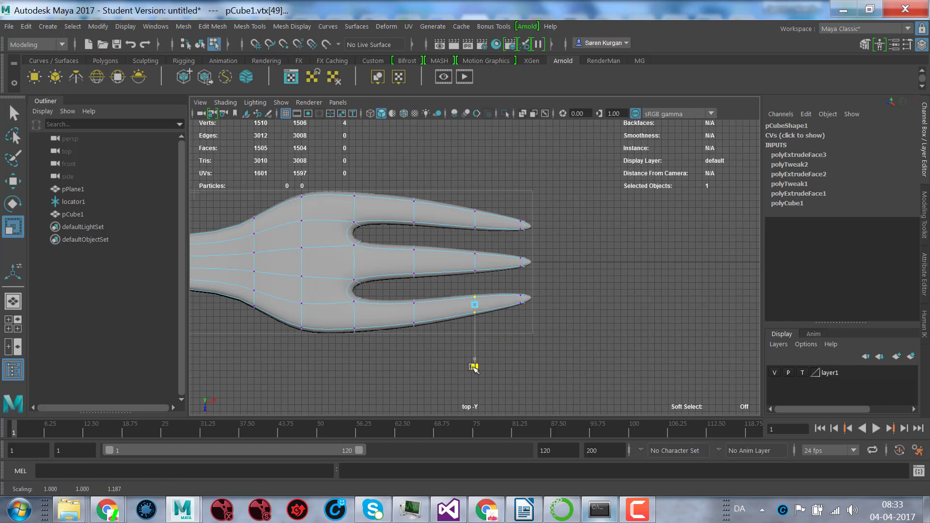
# - Fine-tune the width of the outer prongs at the third vertex row, the middle prong's second and third rows, and the prong tips
pyautogui.moveTo(397, 292); pyautogui.dragTo(427, 355)
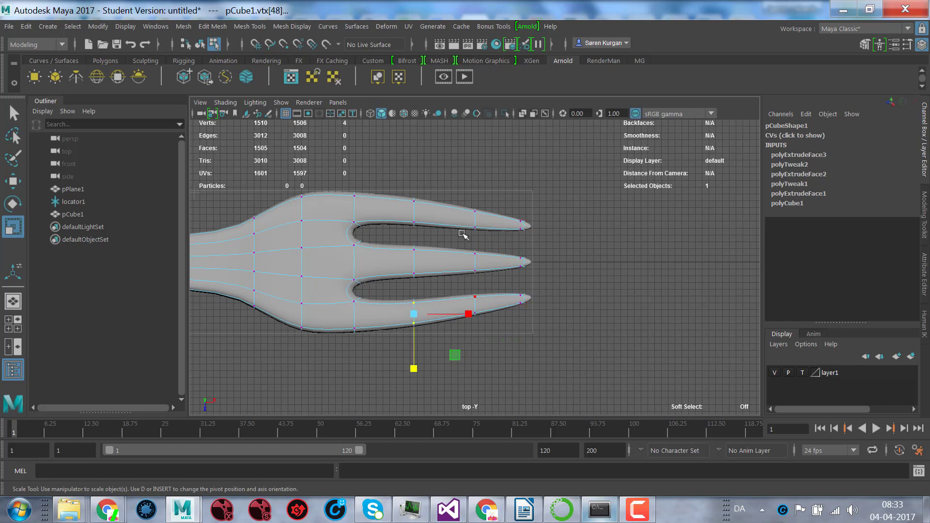
pyautogui.moveTo(403, 187); pyautogui.dragTo(422, 233)
pyautogui.click(414, 266)
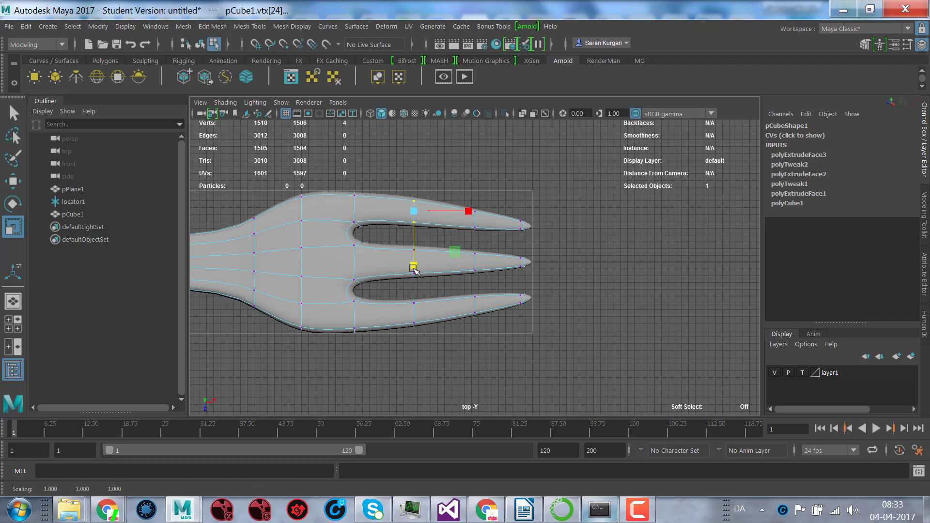
pyautogui.moveTo(399, 297); pyautogui.dragTo(413, 371)
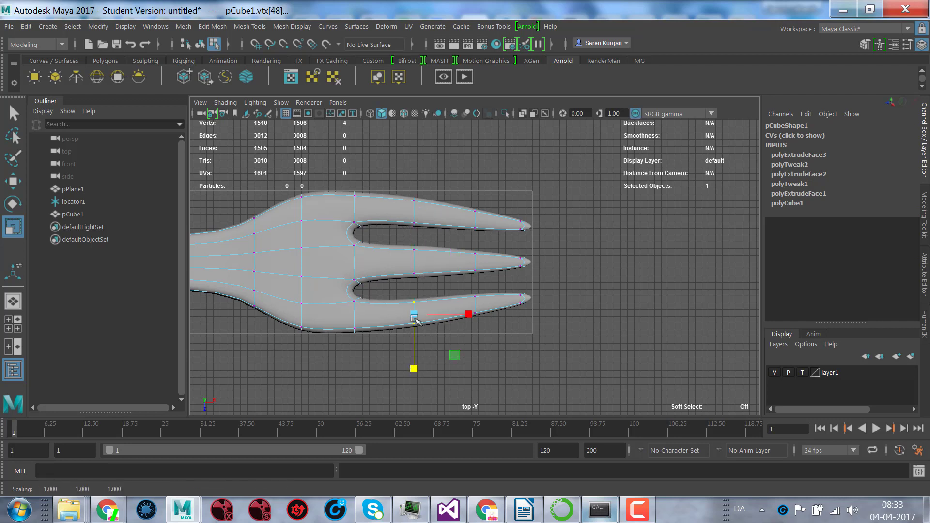
pyautogui.moveTo(397, 236); pyautogui.dragTo(489, 292)
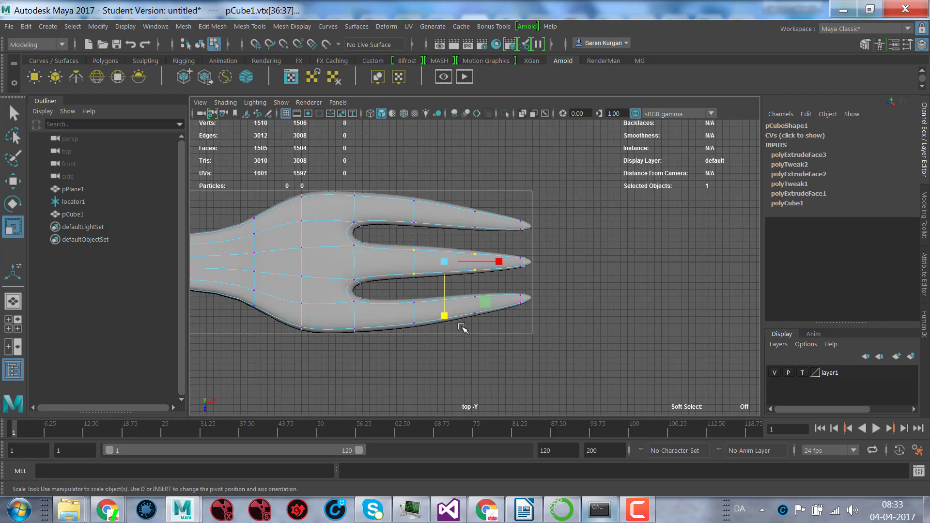
pyautogui.moveTo(442, 315); pyautogui.dragTo(446, 315)
pyautogui.moveTo(516, 240); pyautogui.dragTo(535, 341)
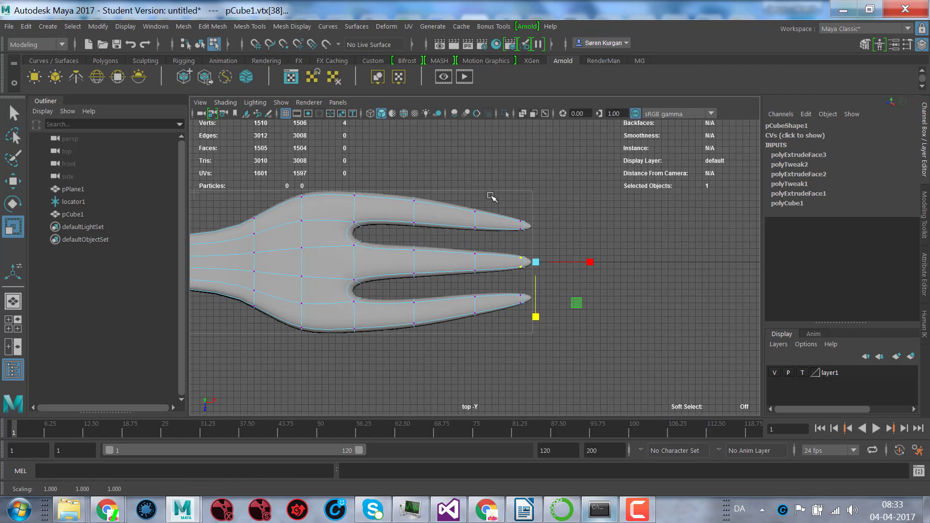
pyautogui.moveTo(514, 207); pyautogui.dragTo(535, 352)
# - Return to the perspective view, deselect the prong-tip vertices and switch the fork back to object mode
pyautogui.press('space')
pyautogui.moveTo(521, 320); pyautogui.dragTo(520, 316)
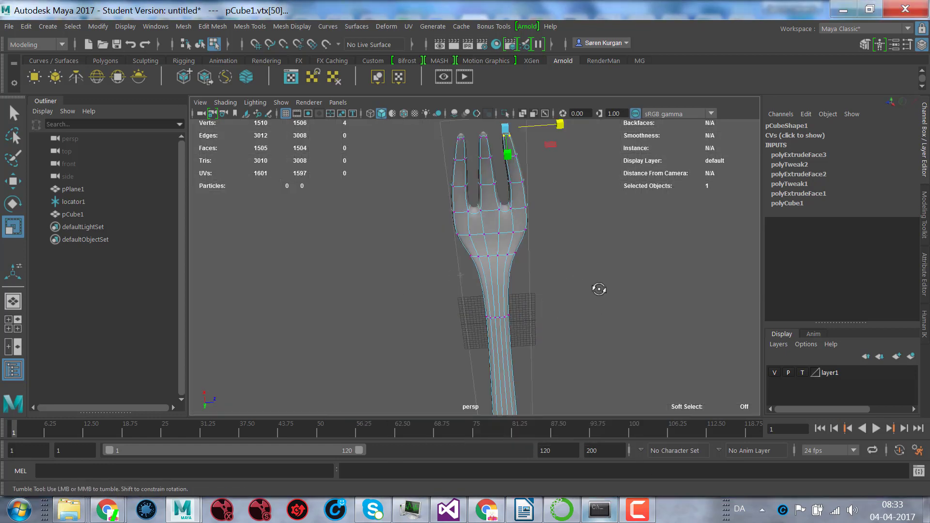
pyautogui.keyDown('alt'); pyautogui.moveTo(597, 288); pyautogui.dragTo(546, 279); pyautogui.keyUp('alt')
pyautogui.click(621, 272)
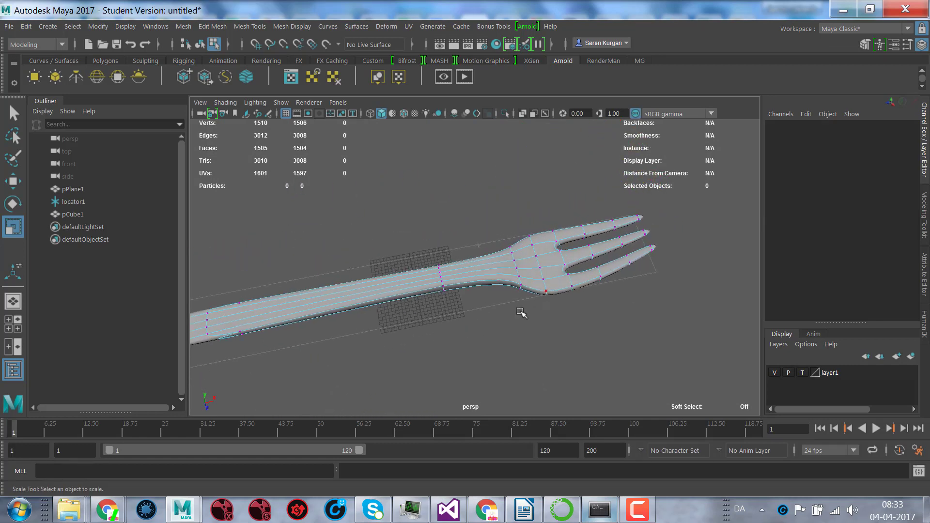
pyautogui.moveTo(495, 282); pyautogui.dragTo(537, 133, button='right')
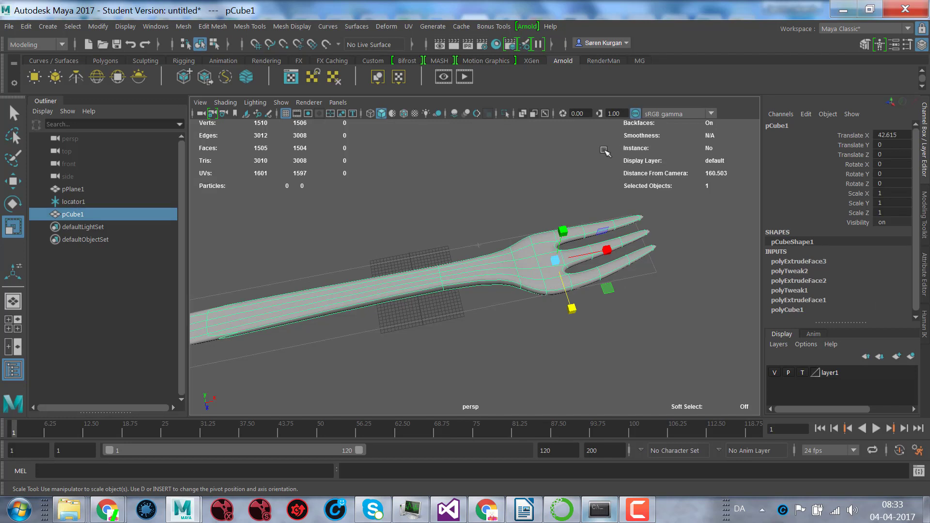
# - Add the Insert Edge Loop tool to the Polygons shelf
pyautogui.click(104, 61)
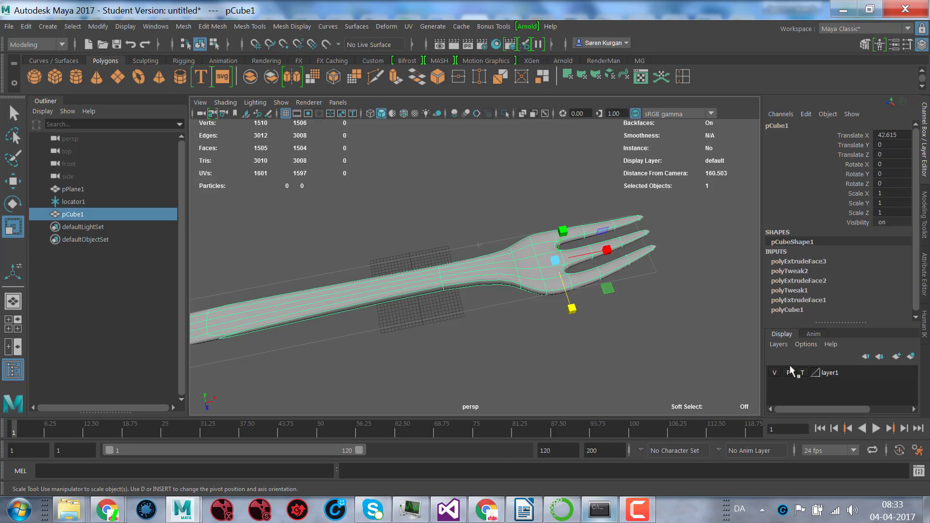
pyautogui.click(241, 27)
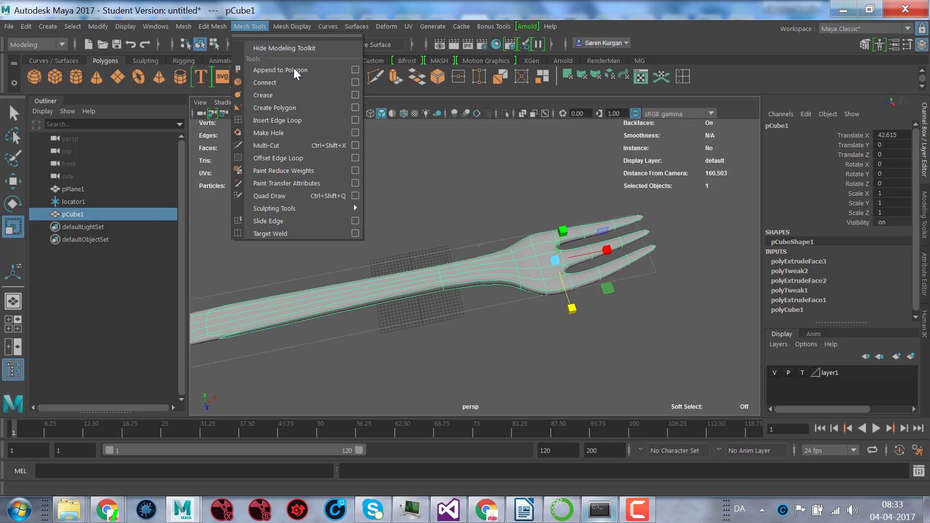
pyautogui.keyDown('ctrl'); pyautogui.keyDown('shift'); pyautogui.click(274, 123); pyautogui.keyUp('shift'); pyautogui.keyUp('ctrl')
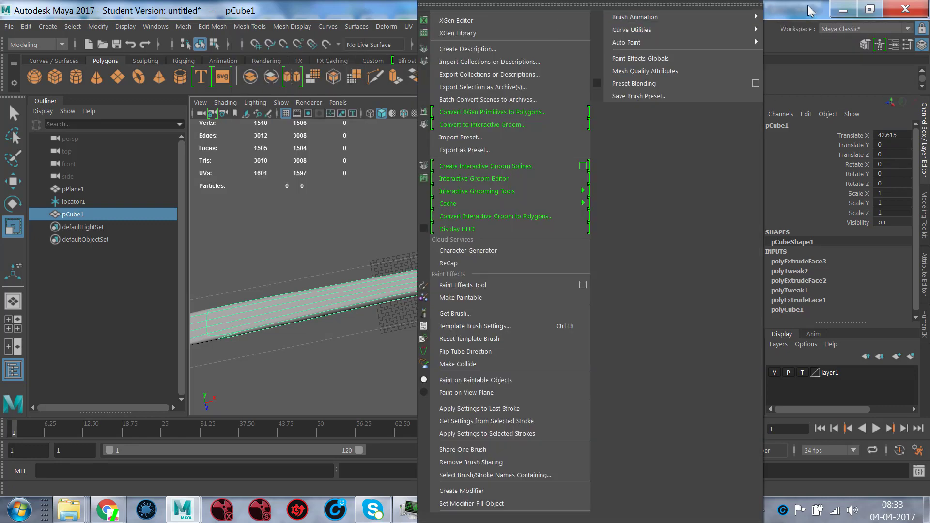
pyautogui.click(809, 10)
# - With the fork shown unsmoothed, insert an edge loop lengthwise around its side walls, and restore the smooth preview
pyautogui.keyDown('alt'); pyautogui.moveTo(669, 261); pyautogui.dragTo(660, 241); pyautogui.keyUp('alt')
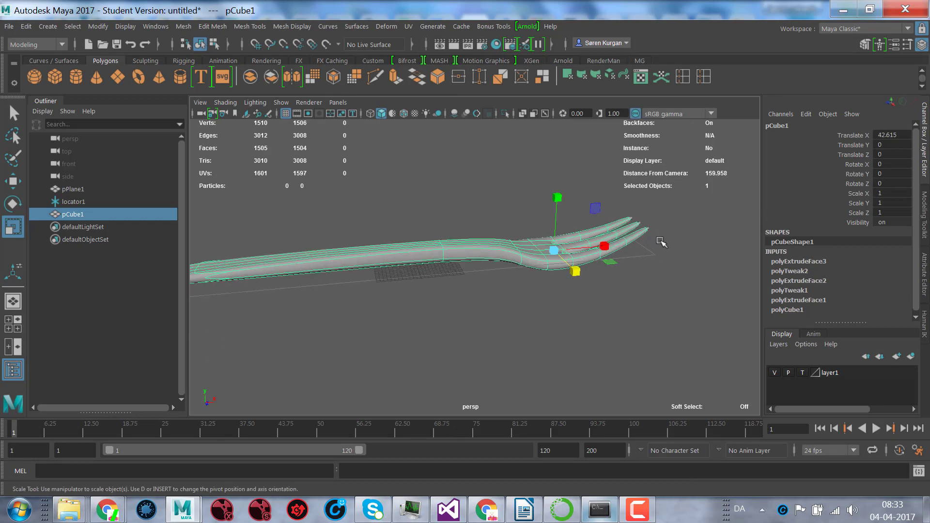
pyautogui.click(701, 79)
pyautogui.keyDown('alt'); pyautogui.moveTo(476, 279); pyautogui.dragTo(608, 246); pyautogui.keyUp('alt')
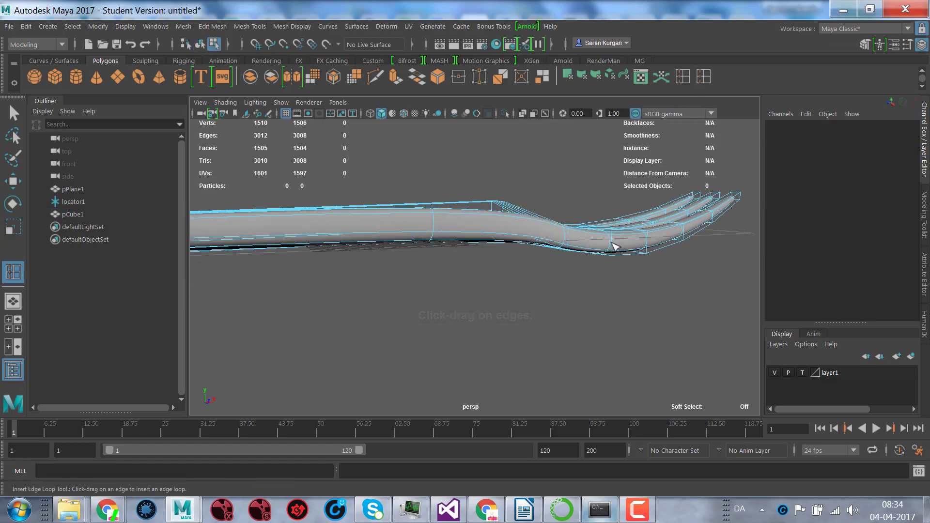
pyautogui.press('1')
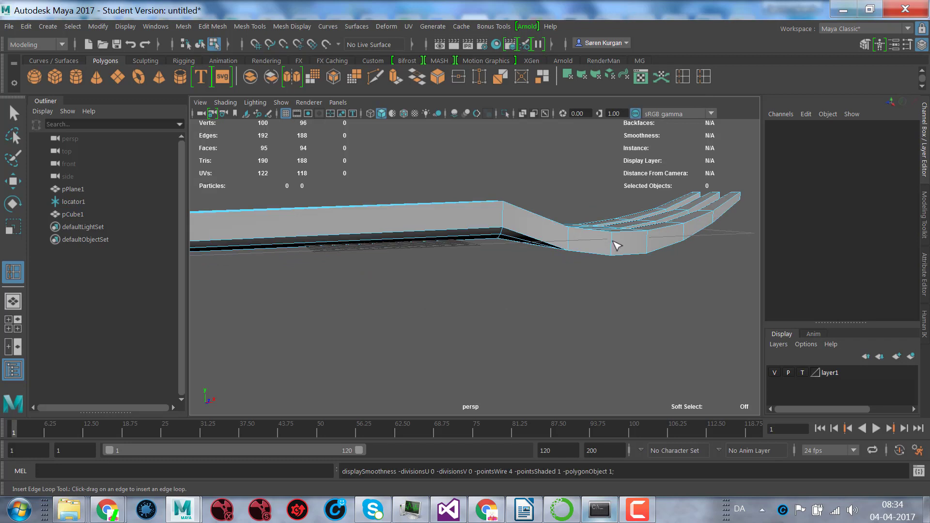
pyautogui.click(613, 242)
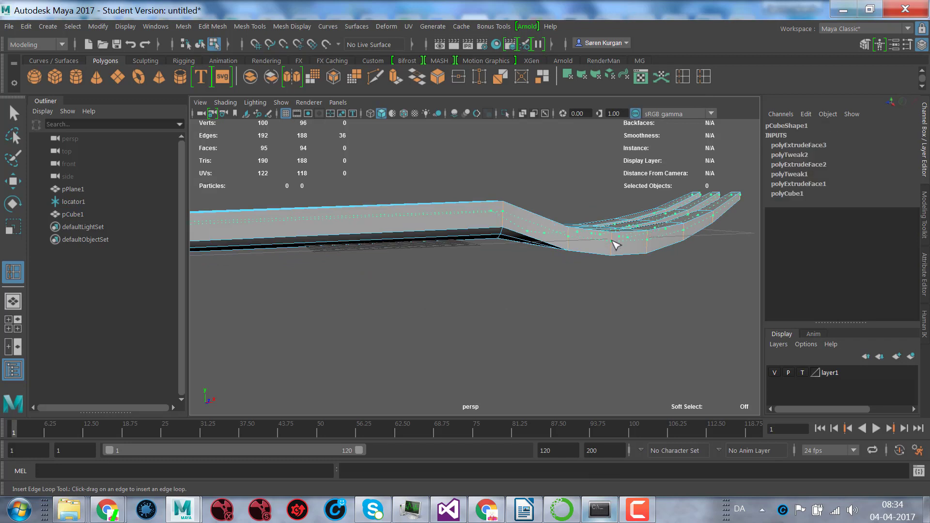
pyautogui.moveTo(616, 245); pyautogui.dragTo(613, 247)
pyautogui.press('3')
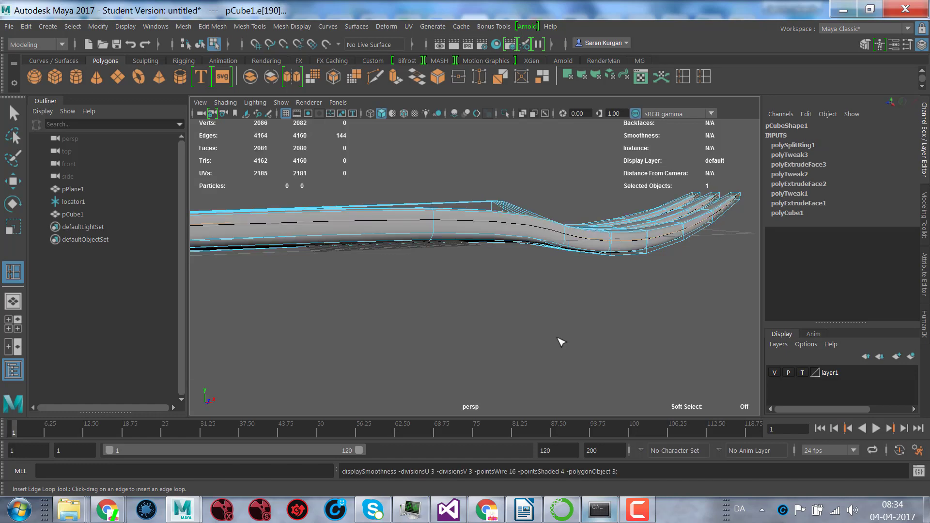
# - Insert a crosswise edge loop at the neck, close to the bend where the handle meets the head
pyautogui.keyDown('alt'); pyautogui.moveTo(560, 342); pyautogui.dragTo(581, 338); pyautogui.keyUp('alt')
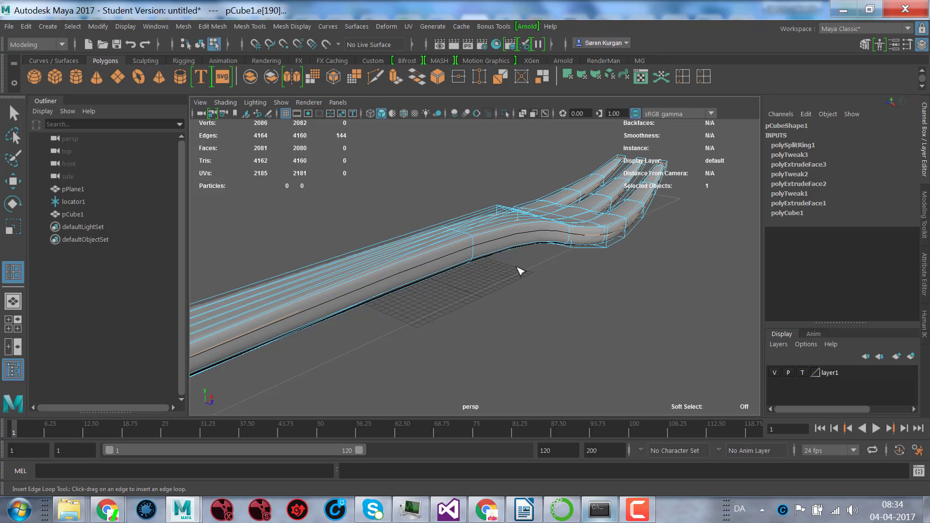
pyautogui.keyDown('alt'); pyautogui.moveTo(523, 262); pyautogui.dragTo(489, 213); pyautogui.keyUp('alt')
pyautogui.keyDown('alt'); pyautogui.moveTo(508, 288); pyautogui.dragTo(535, 287); pyautogui.keyUp('alt')
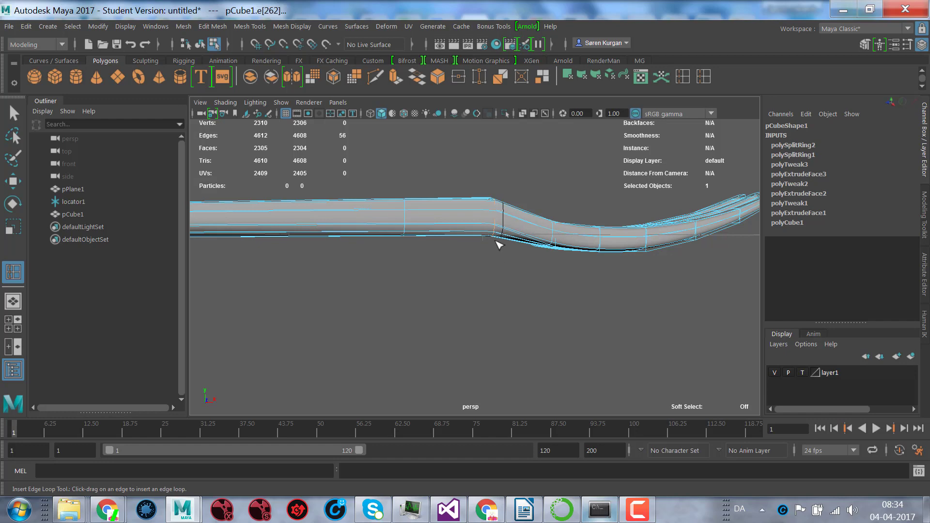
pyautogui.keyDown('alt'); pyautogui.moveTo(499, 245); pyautogui.dragTo(431, 284); pyautogui.keyUp('alt')
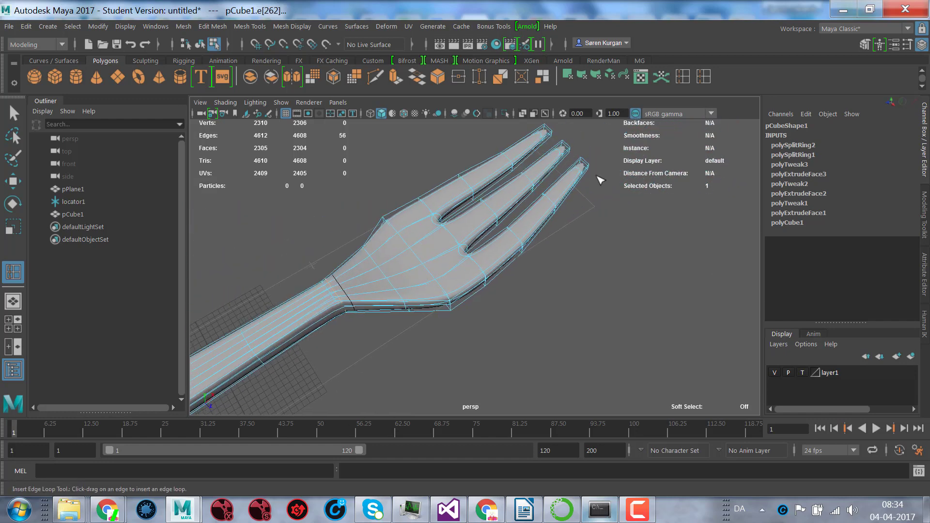
# - Insert an edge loop across each of the three prongs close to its tip
pyautogui.keyDown('alt'); pyautogui.moveTo(618, 199); pyautogui.dragTo(476, 176); pyautogui.keyUp('alt')
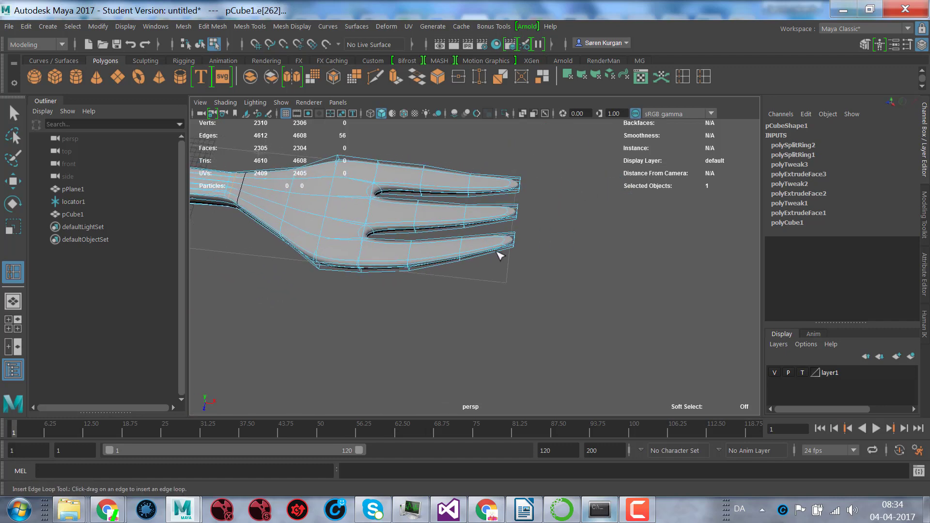
pyautogui.moveTo(497, 251); pyautogui.dragTo(501, 190)
pyautogui.keyDown('alt'); pyautogui.moveTo(532, 258); pyautogui.dragTo(381, 177); pyautogui.keyUp('alt')
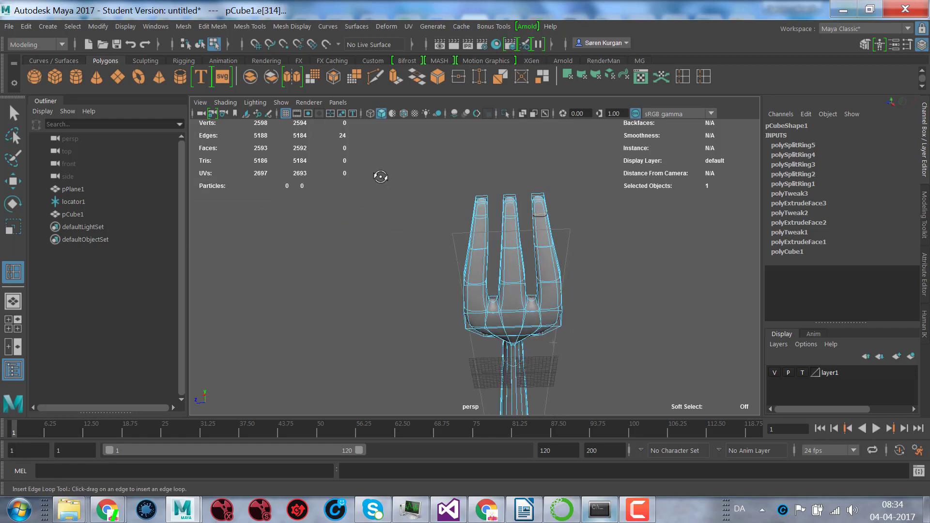
# - Insert a crosswise edge loop close to the handle's end, leave the tool and return the fork to object mode, deselected
pyautogui.keyDown('alt'); pyautogui.moveTo(347, 264); pyautogui.dragTo(609, 303); pyautogui.keyUp('alt')
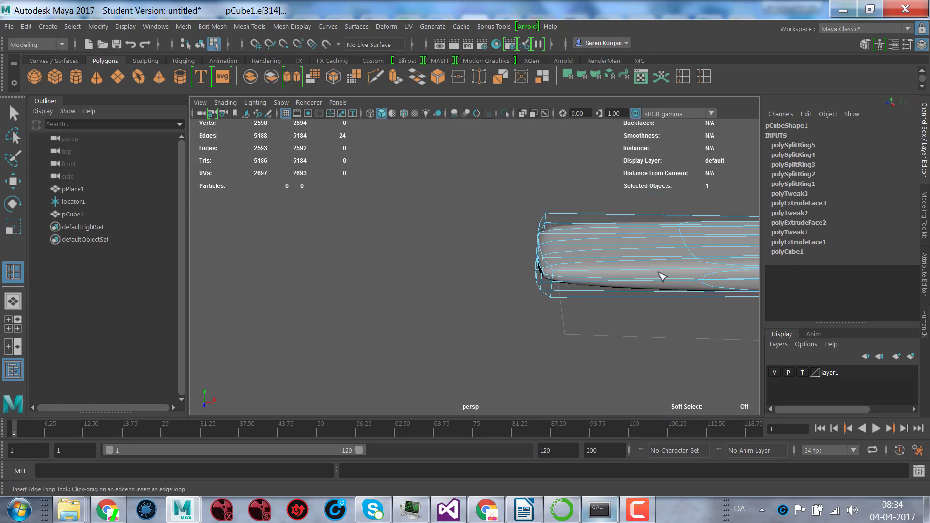
pyautogui.moveTo(649, 285); pyautogui.dragTo(580, 290)
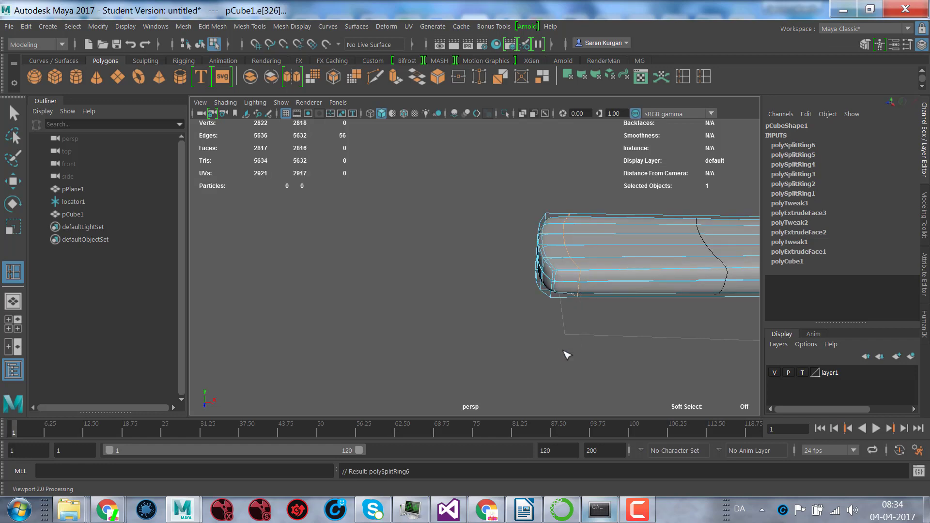
pyautogui.keyDown('alt'); pyautogui.moveTo(603, 356); pyautogui.dragTo(378, 343, button='right'); pyautogui.keyUp('alt')
pyautogui.keyDown('alt'); pyautogui.moveTo(683, 270); pyautogui.dragTo(380, 247, button='middle'); pyautogui.keyUp('alt')
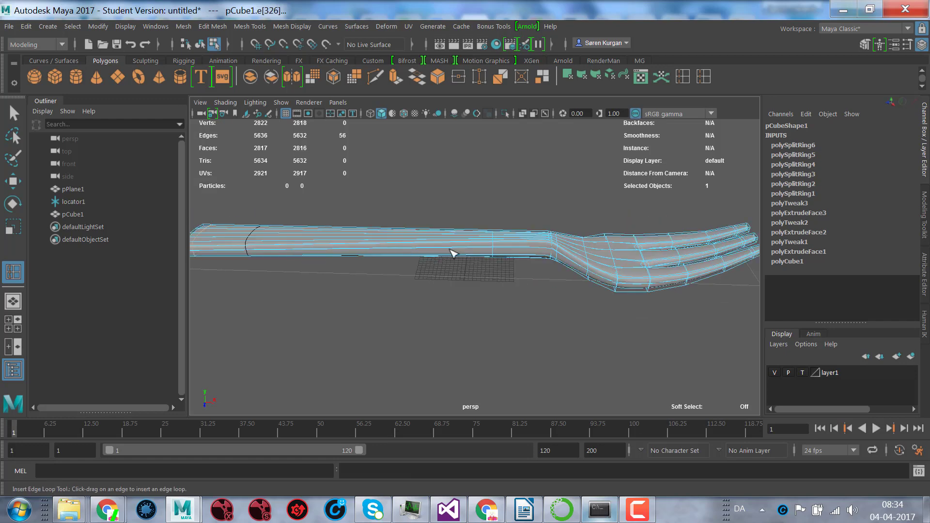
pyautogui.moveTo(452, 238); pyautogui.dragTo(520, 141, button='right')
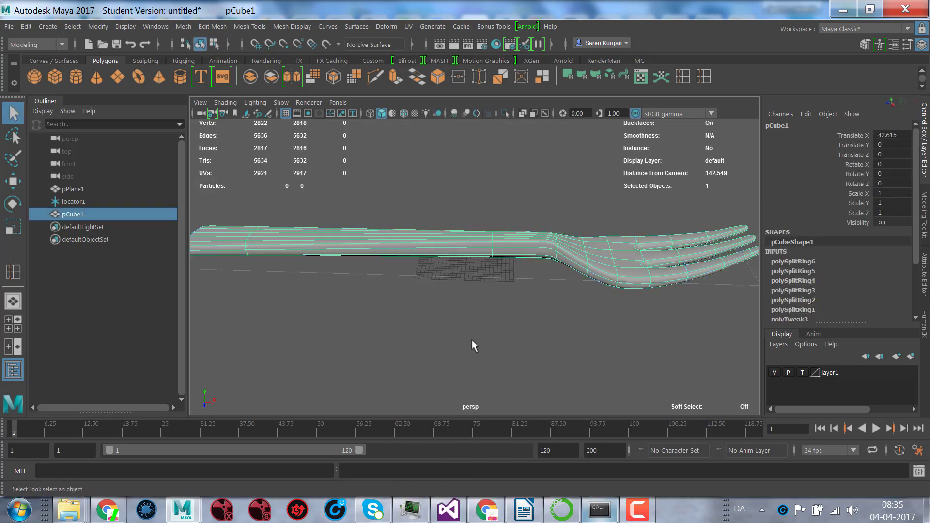
pyautogui.click(652, 344)
pyautogui.keyDown('alt'); pyautogui.moveTo(652, 345); pyautogui.dragTo(541, 295); pyautogui.keyUp('alt')
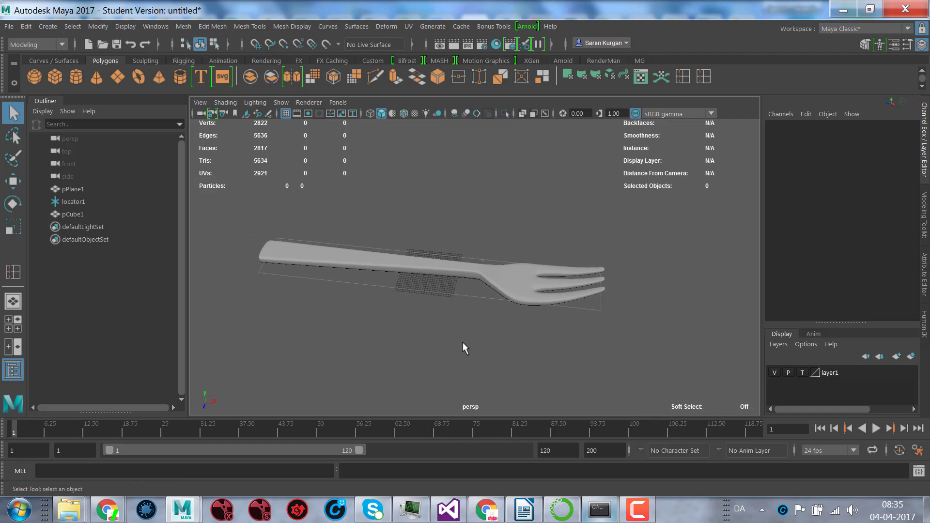
# - Show the fork unsmoothed at the neck and switch it to edge selection
pyautogui.scroll(4, 489, 329)
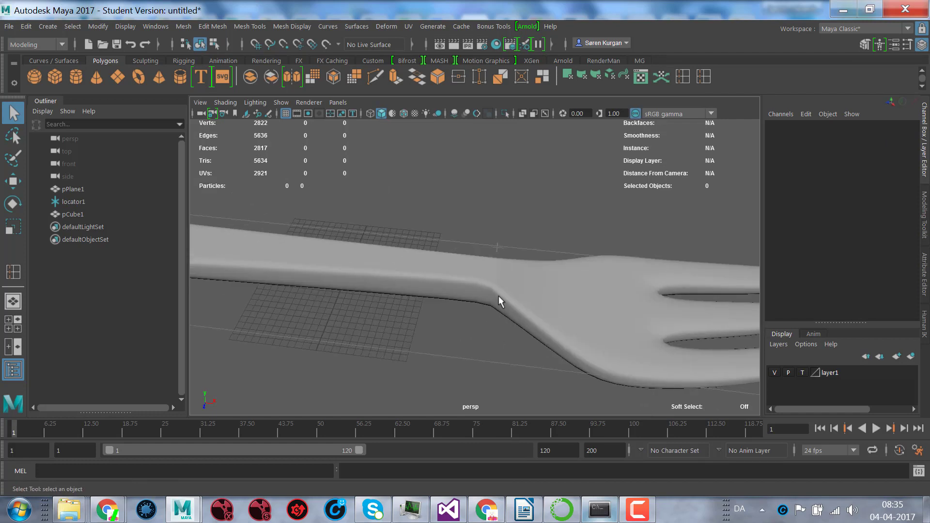
pyautogui.keyDown('alt'); pyautogui.moveTo(508, 313); pyautogui.dragTo(534, 275); pyautogui.keyUp('alt')
pyautogui.click(507, 259)
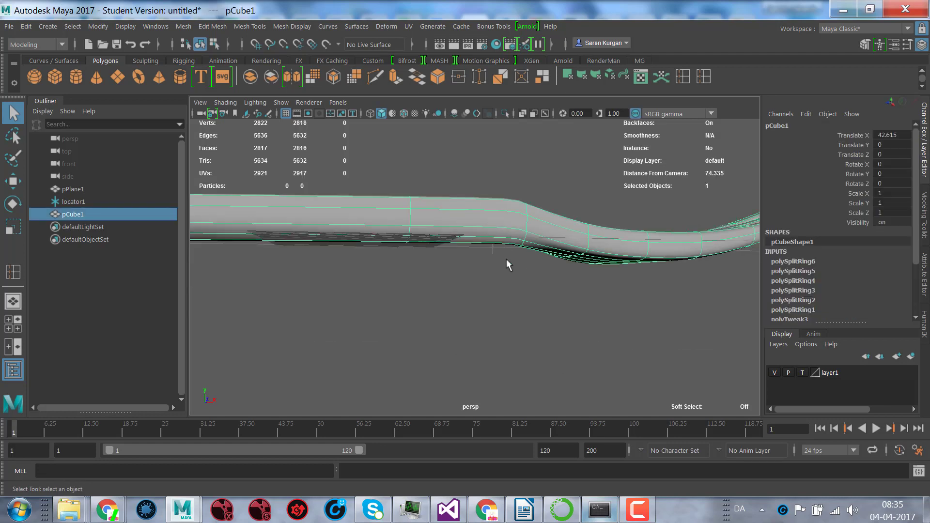
pyautogui.press('1')
pyautogui.scroll(2, 515, 224)
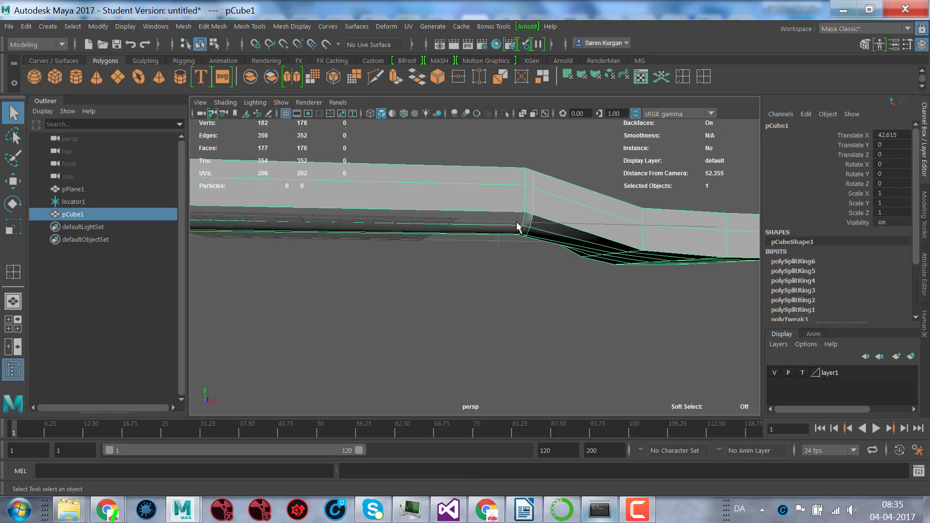
pyautogui.rightClick(512, 217)
pyautogui.click(512, 115)
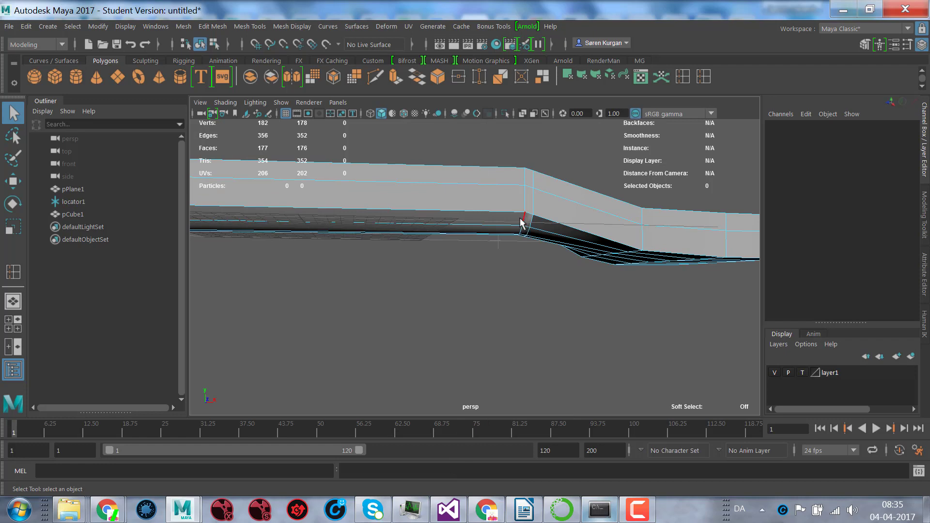
# - Select the crosswise underside edges at the neck bend, try to move them toward the handle, and undo that move
pyautogui.click(522, 223)
pyautogui.keyDown('alt'); pyautogui.moveTo(522, 223); pyautogui.dragTo(606, 301); pyautogui.keyUp('alt')
pyautogui.press('w')
pyautogui.doubleClick(489, 236)
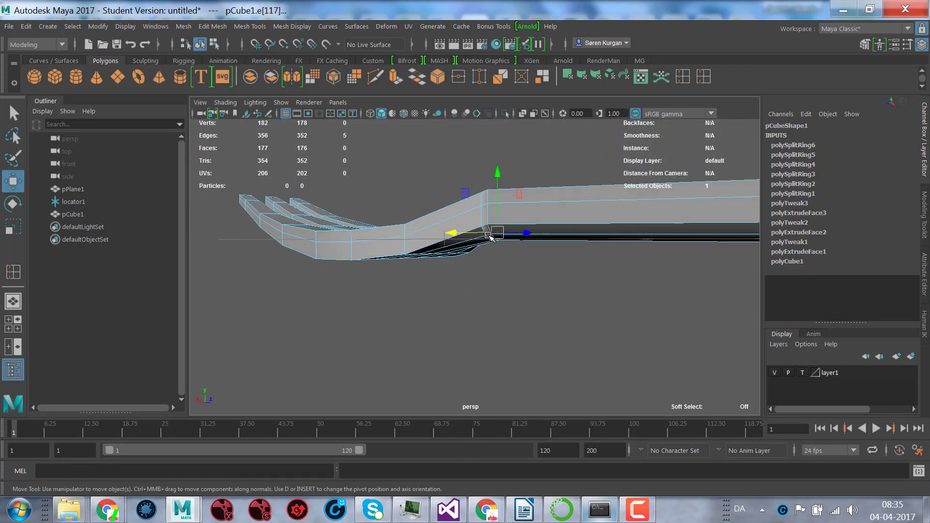
pyautogui.moveTo(490, 238); pyautogui.dragTo(573, 244)
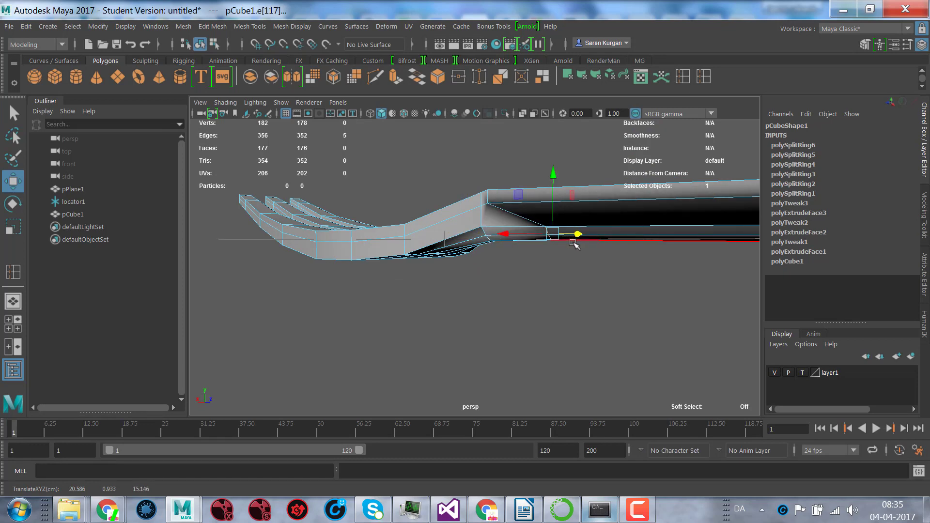
pyautogui.hotkey('ctrl', 'z')
# - Move the selected underside neck edges lengthwise toward the handle and turn the smooth preview back on
pyautogui.keyDown('alt'); pyautogui.moveTo(535, 271); pyautogui.dragTo(605, 296); pyautogui.keyUp('alt')
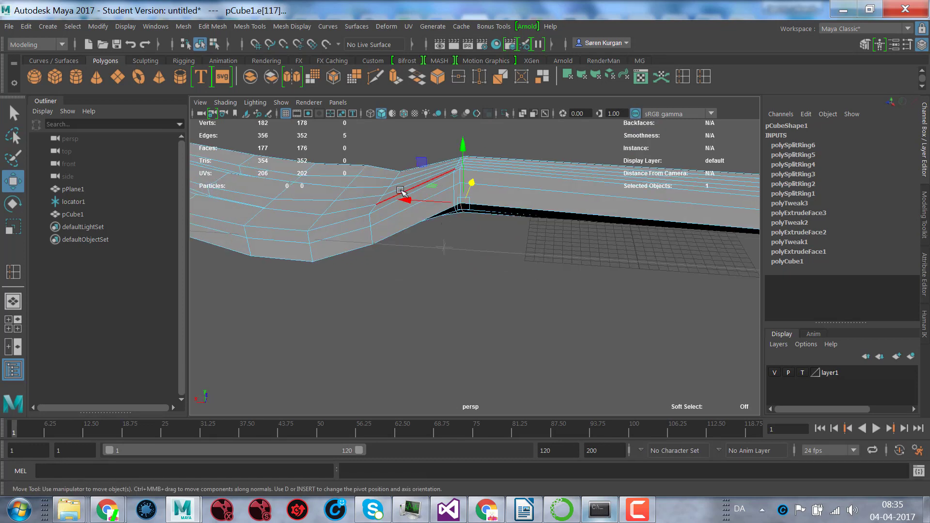
pyautogui.keyDown('alt'); pyautogui.moveTo(401, 191); pyautogui.dragTo(500, 209); pyautogui.keyUp('alt')
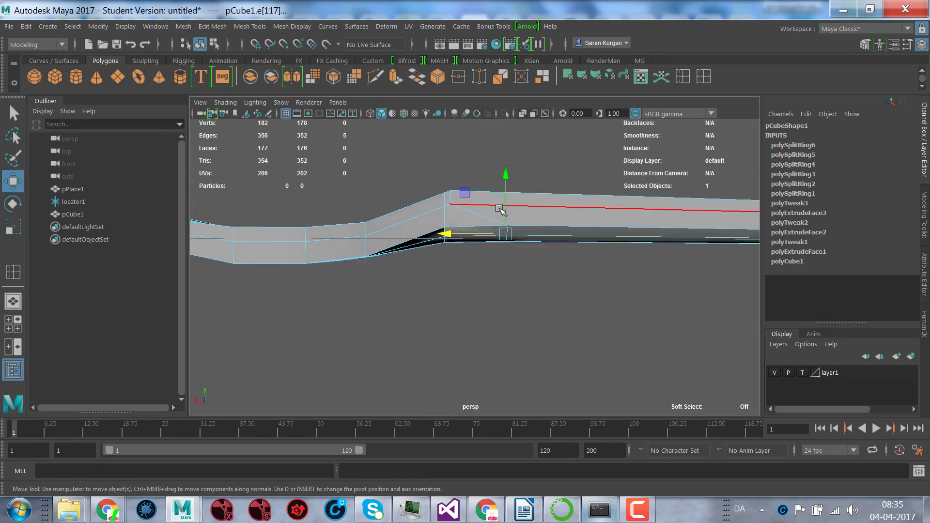
pyautogui.press('3')
pyautogui.keyDown('alt'); pyautogui.moveTo(519, 246); pyautogui.dragTo(426, 228); pyautogui.keyUp('alt')
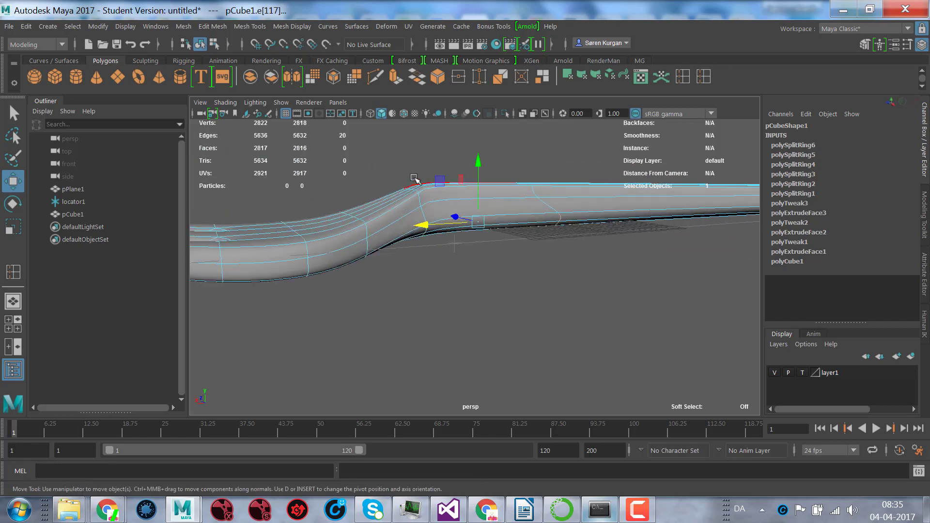
# - Adjust the selected underside neck edges slightly along the fork's length and inspect the smoothed neck, prongs and whole fork from several angles
pyautogui.keyDown('alt'); pyautogui.moveTo(414, 179); pyautogui.dragTo(473, 245); pyautogui.keyUp('alt')
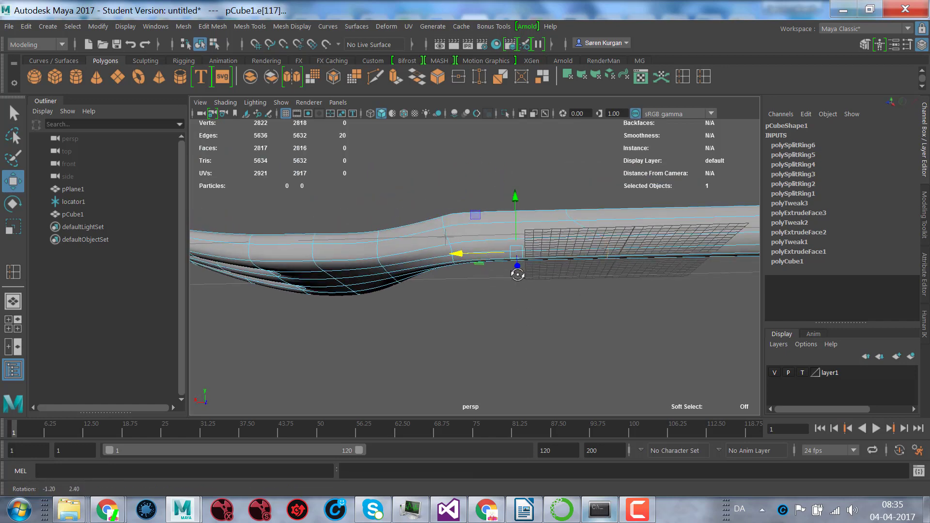
pyautogui.keyDown('alt'); pyautogui.moveTo(517, 274); pyautogui.dragTo(395, 215); pyautogui.keyUp('alt')
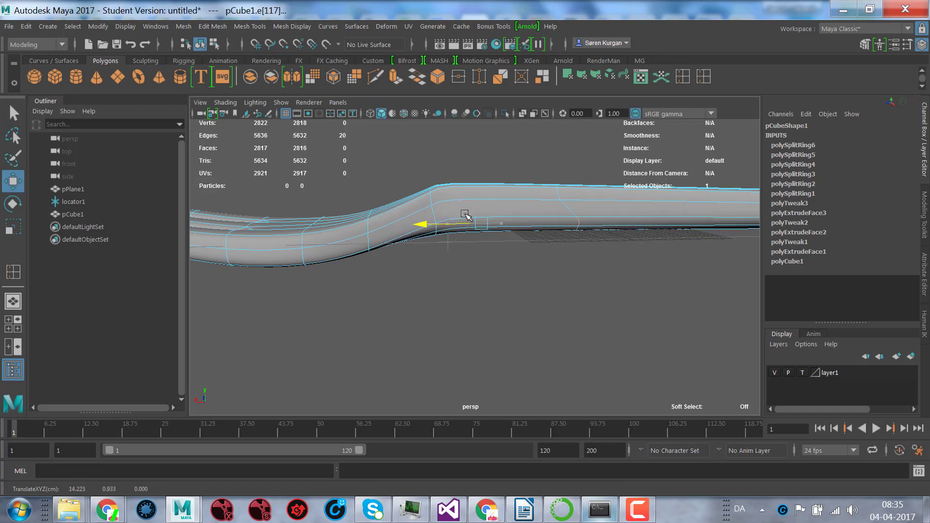
pyautogui.moveTo(464, 214); pyautogui.dragTo(588, 223)
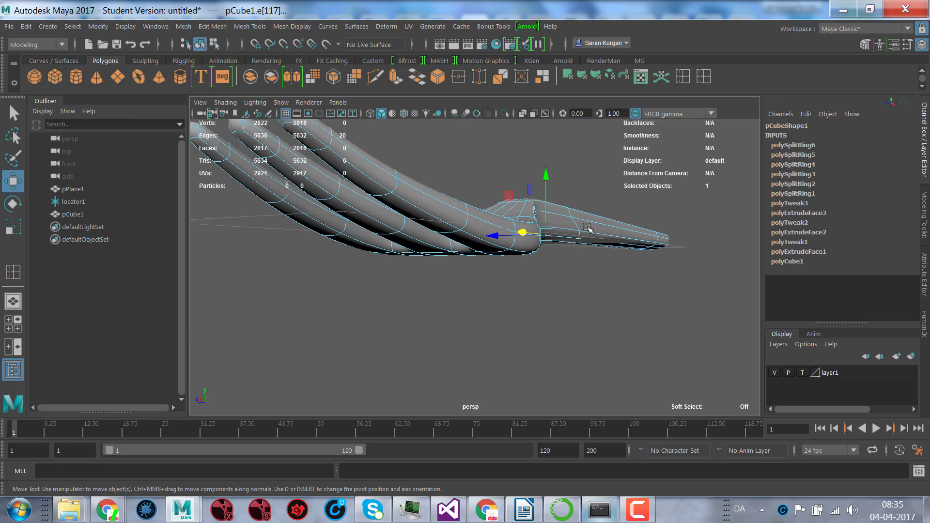
pyautogui.keyDown('alt'); pyautogui.moveTo(454, 251); pyautogui.dragTo(521, 257); pyautogui.keyUp('alt')
pyautogui.keyDown('alt'); pyautogui.moveTo(539, 264); pyautogui.dragTo(629, 310); pyautogui.keyUp('alt')
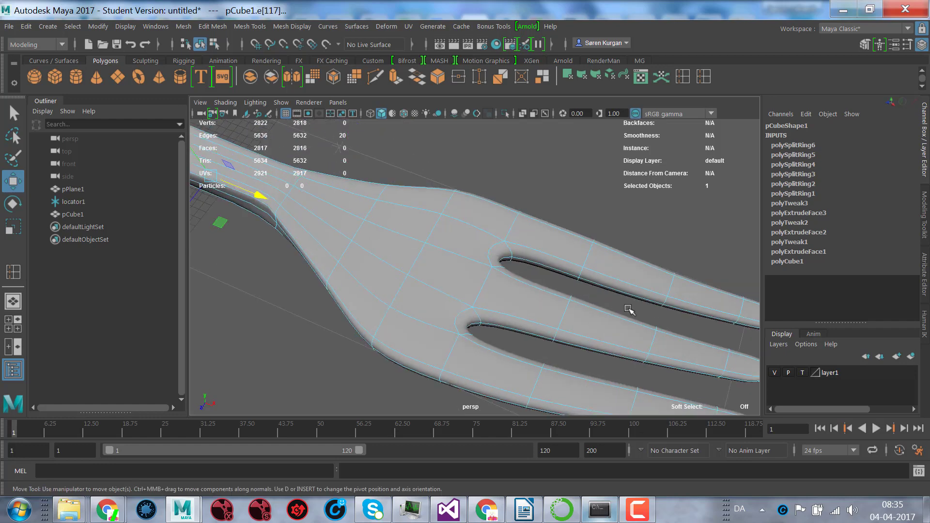
pyautogui.keyDown('alt'); pyautogui.moveTo(630, 309); pyautogui.dragTo(463, 286, button='right'); pyautogui.keyUp('alt')
pyautogui.keyDown('alt'); pyautogui.moveTo(463, 286); pyautogui.dragTo(626, 324, button='middle'); pyautogui.keyUp('alt')
pyautogui.keyDown('alt'); pyautogui.moveTo(627, 324); pyautogui.dragTo(410, 284, button='right'); pyautogui.keyUp('alt')
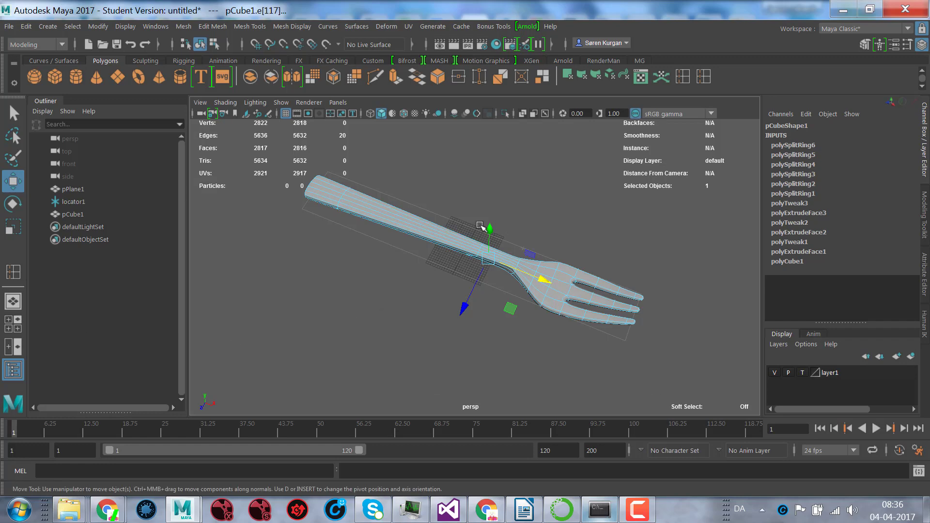
# - Return the fork to object mode and hide it, leaving the guide outline in view
pyautogui.moveTo(445, 169); pyautogui.dragTo(519, 130, button='right')
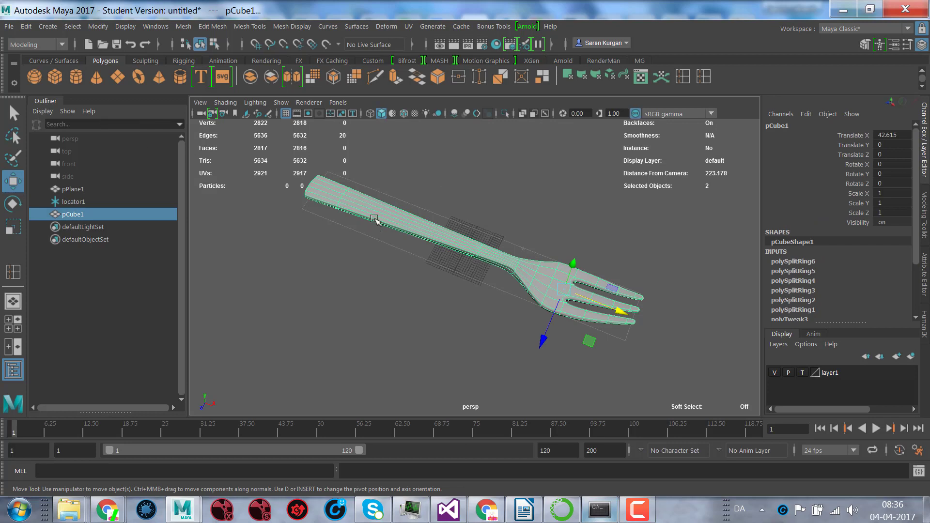
pyautogui.hotkey('ctrl', 'h')
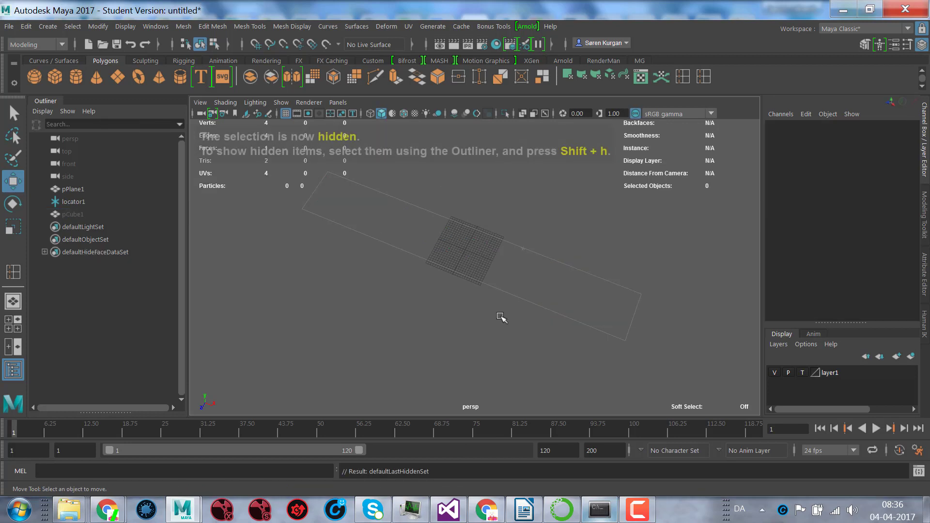
pyautogui.keyDown('alt'); pyautogui.moveTo(480, 329); pyautogui.dragTo(453, 326); pyautogui.keyUp('alt')
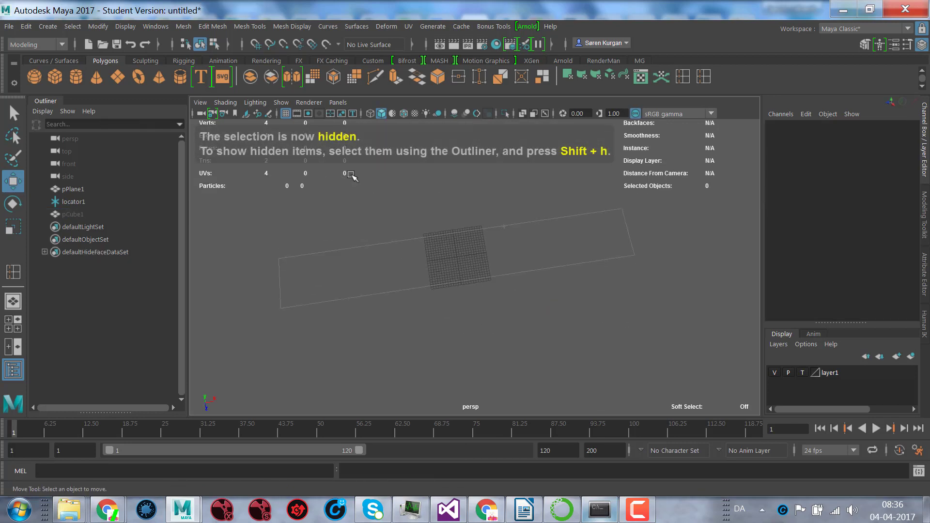
# - Create a polygon plane scaled to about 29.83 near the guide's end and set its width and height subdivisions to 2
pyautogui.click(117, 77)
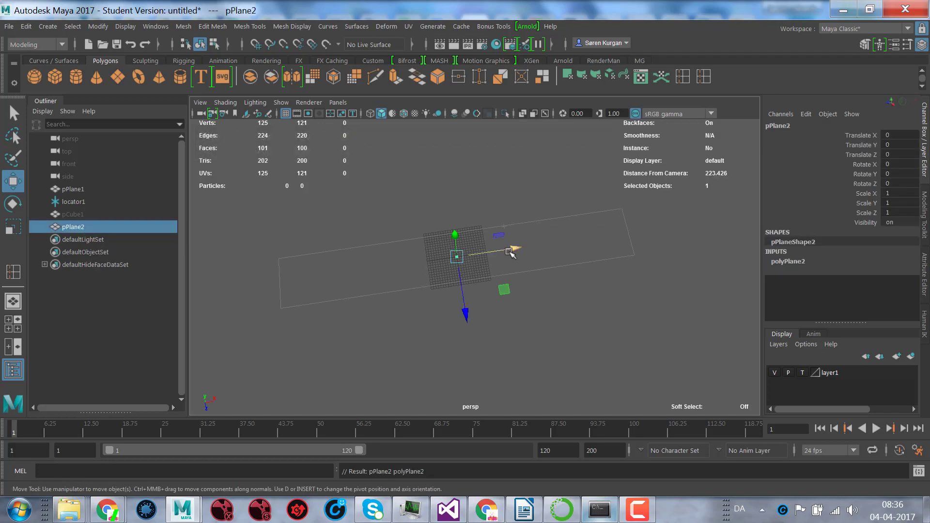
pyautogui.moveTo(510, 249); pyautogui.dragTo(642, 238)
pyautogui.press('r')
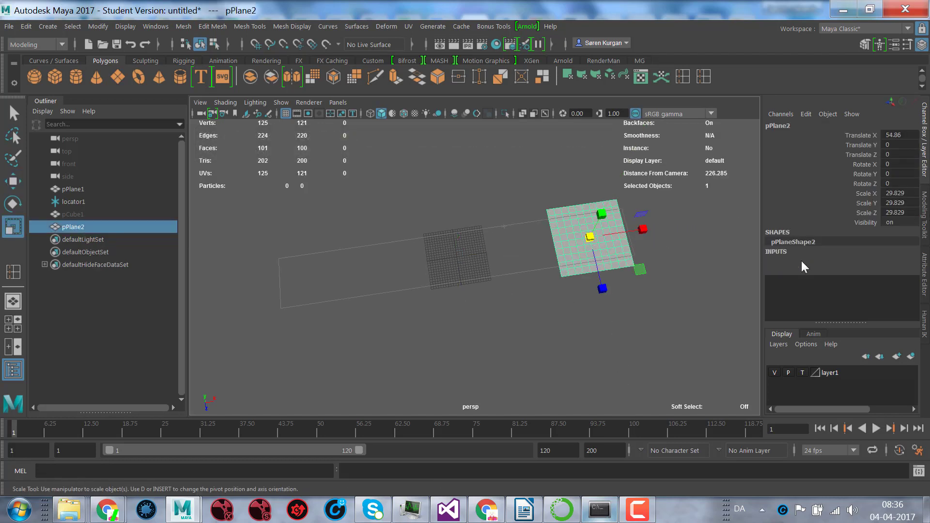
pyautogui.click(788, 262)
pyautogui.moveTo(884, 290); pyautogui.dragTo(893, 299)
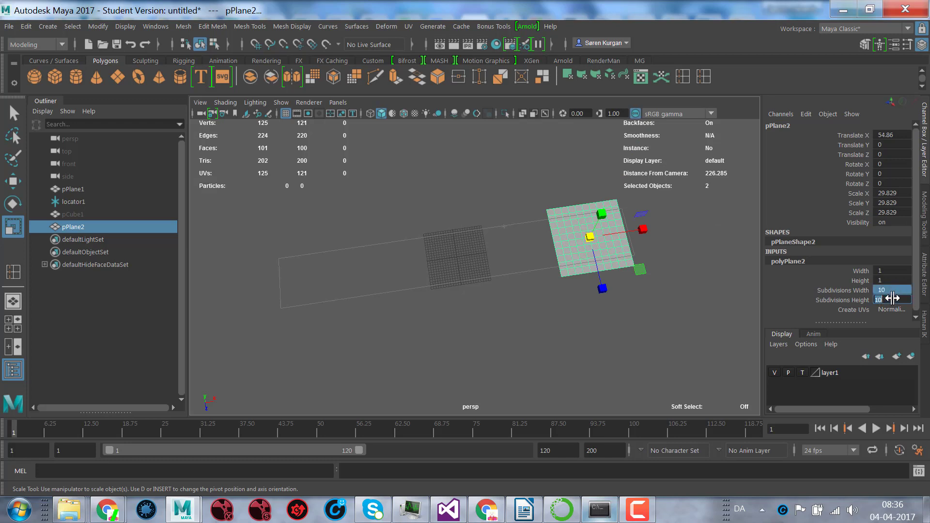
pyautogui.write('2')
pyautogui.press('Return')
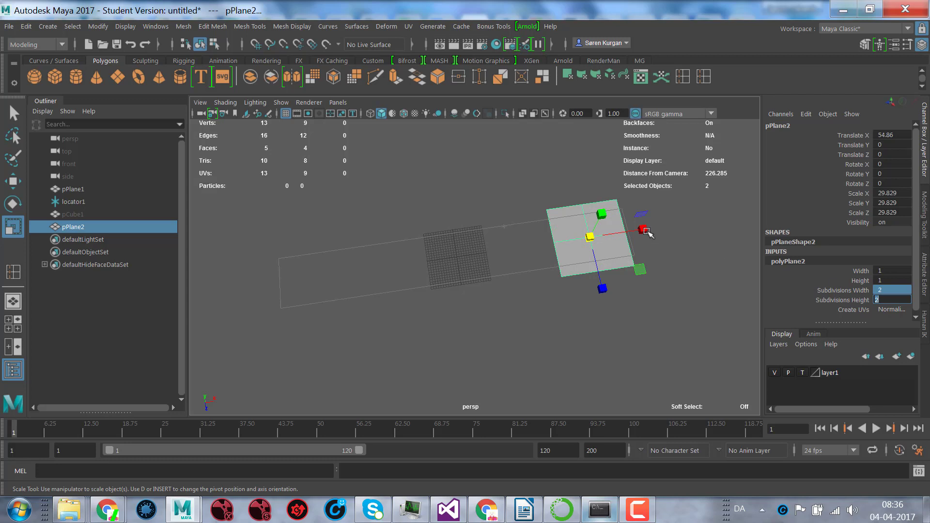
# - Stretch the plane along the guide's length and move it to about 51.8 in X
pyautogui.moveTo(645, 230); pyautogui.dragTo(666, 229)
pyautogui.keyDown('alt'); pyautogui.moveTo(660, 242); pyautogui.dragTo(623, 252, button='middle'); pyautogui.keyUp('alt')
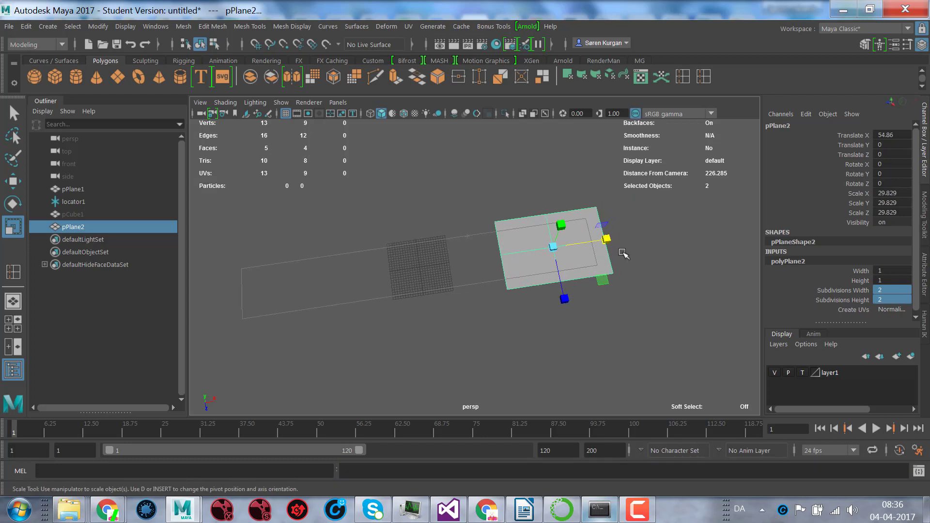
pyautogui.press('w')
pyautogui.moveTo(612, 241); pyautogui.dragTo(605, 244)
# - Toggle the smooth preview on the flat plane, try the Smooth operation with 1 division, and undo it
pyautogui.press('3')
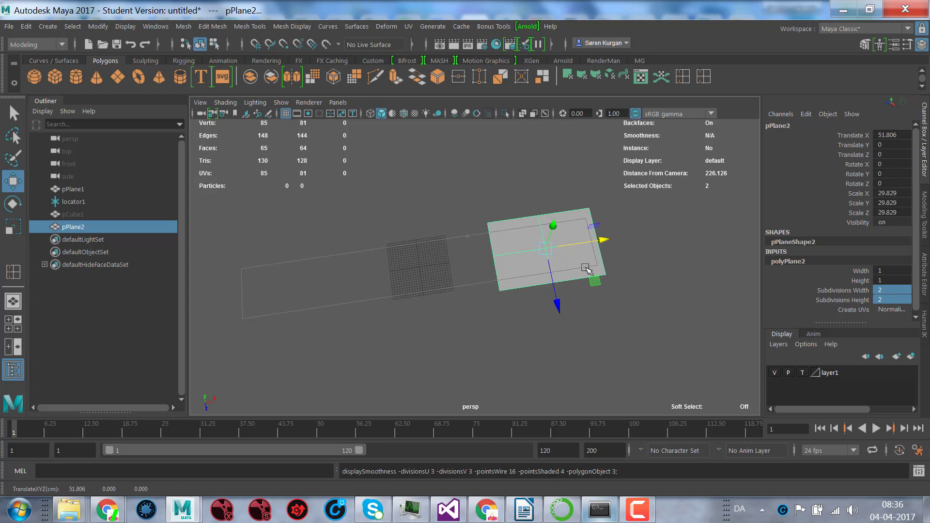
pyautogui.press('1')
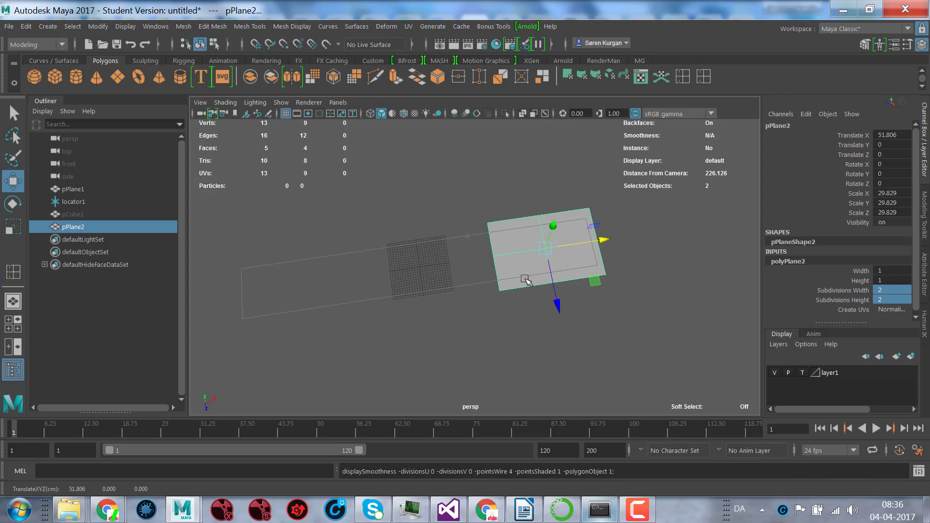
pyautogui.keyDown('alt'); pyautogui.moveTo(530, 287); pyautogui.dragTo(621, 263); pyautogui.keyUp('alt')
pyautogui.keyDown('alt'); pyautogui.moveTo(621, 263); pyautogui.dragTo(720, 274, button='right'); pyautogui.keyUp('alt')
pyautogui.keyDown('alt'); pyautogui.moveTo(721, 275); pyautogui.dragTo(629, 270); pyautogui.keyUp('alt')
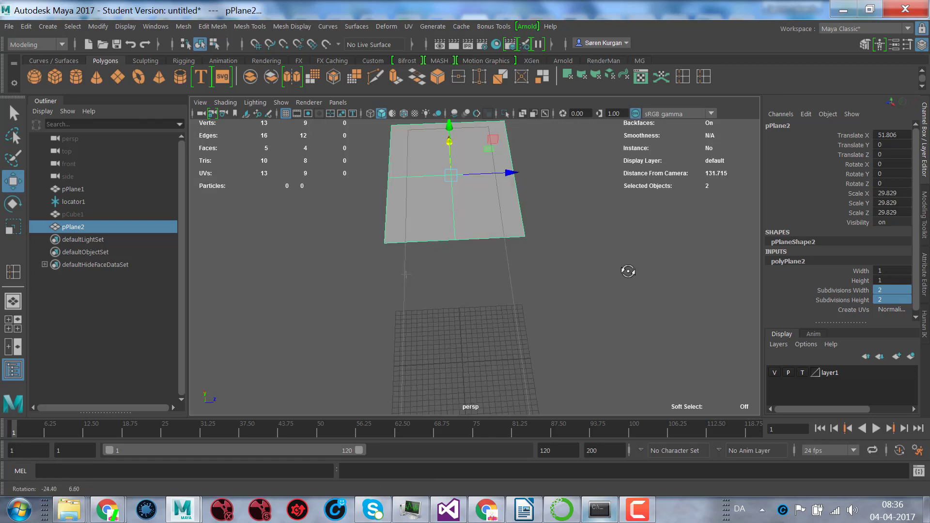
pyautogui.keyDown('alt'); pyautogui.moveTo(629, 270); pyautogui.dragTo(609, 339, button='middle'); pyautogui.keyUp('alt')
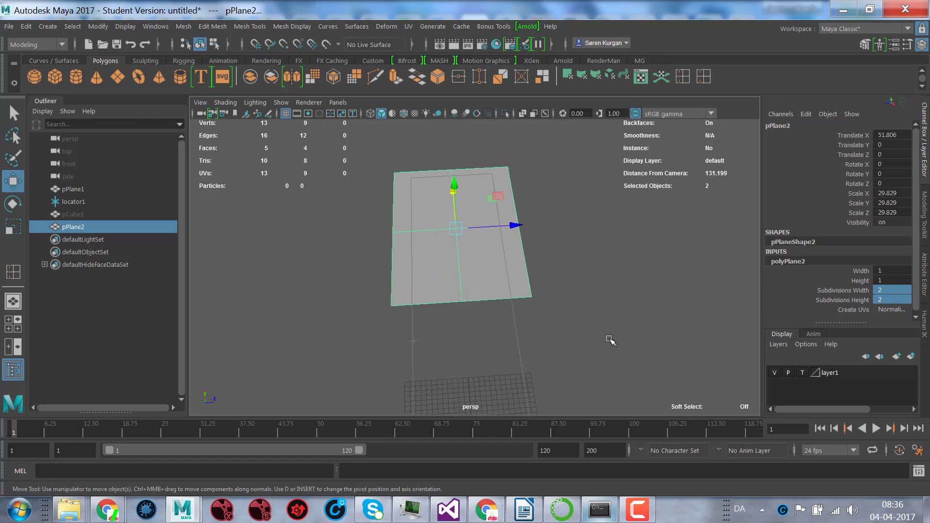
pyautogui.click(312, 80)
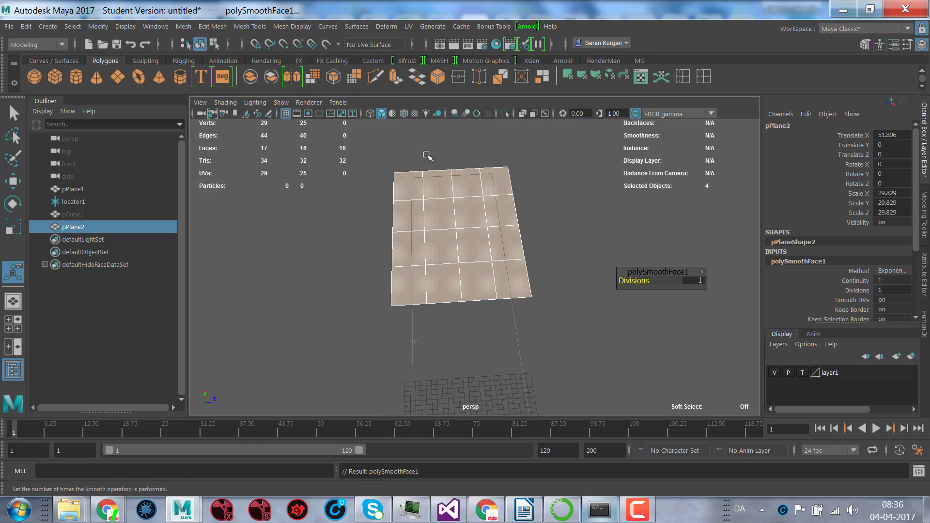
pyautogui.keyDown('alt'); pyautogui.moveTo(494, 251); pyautogui.dragTo(412, 269); pyautogui.keyUp('alt')
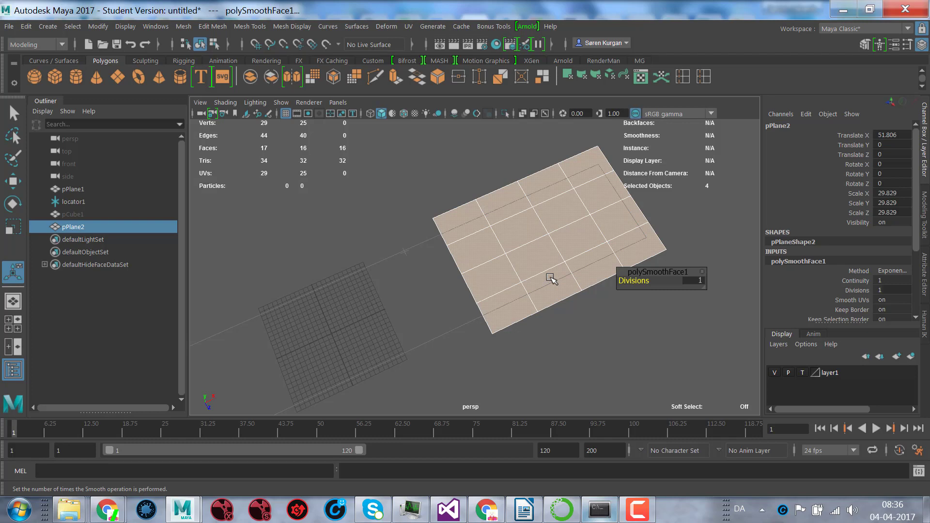
pyautogui.hotkey('ctrl', 'z')
# - Scale the plane's four corner vertices inward and turn on the smooth preview to round the outline
pyautogui.keyDown('alt'); pyautogui.moveTo(614, 245); pyautogui.dragTo(618, 243); pyautogui.keyUp('alt')
pyautogui.moveTo(625, 242); pyautogui.dragTo(589, 160, button='right')
pyautogui.moveTo(639, 219); pyautogui.dragTo(673, 256)
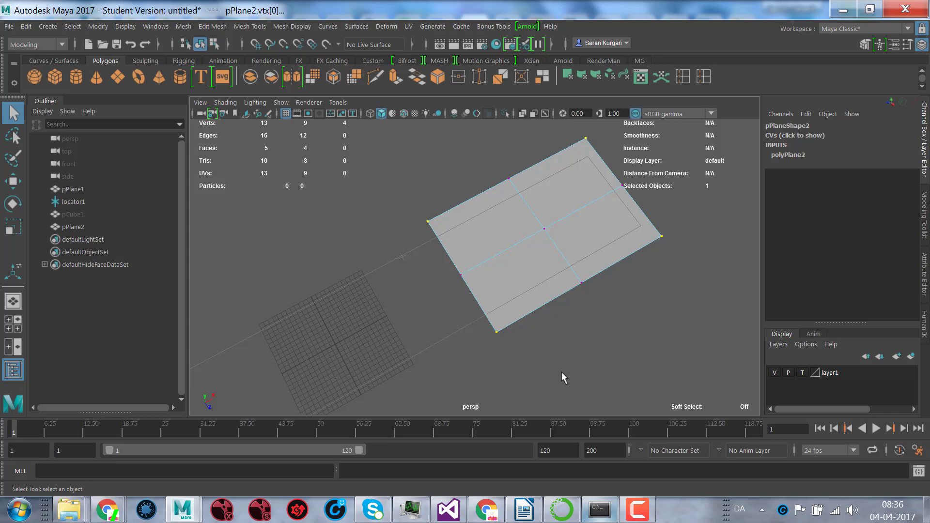
pyautogui.press('r')
pyautogui.moveTo(544, 228); pyautogui.dragTo(520, 225)
pyautogui.press('3')
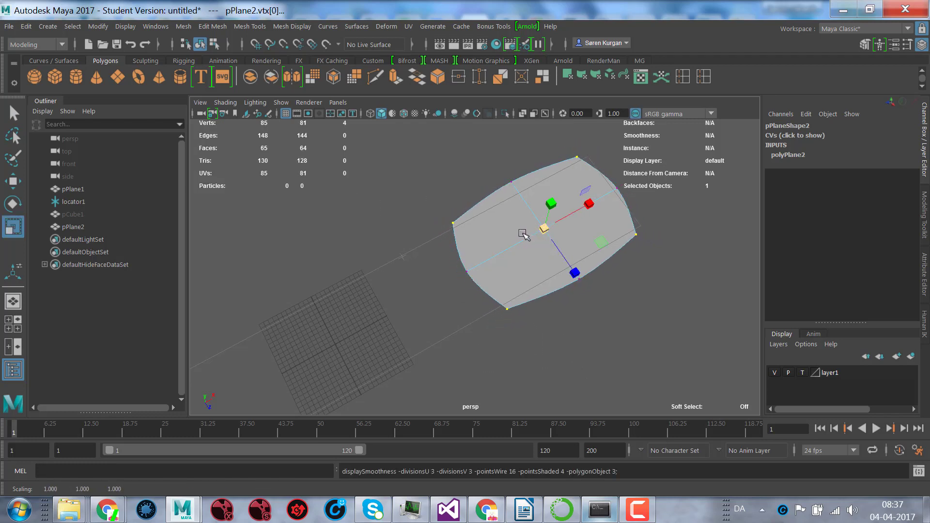
# - Try the Smooth operation on the rounded plane and undo it
pyautogui.click(314, 77)
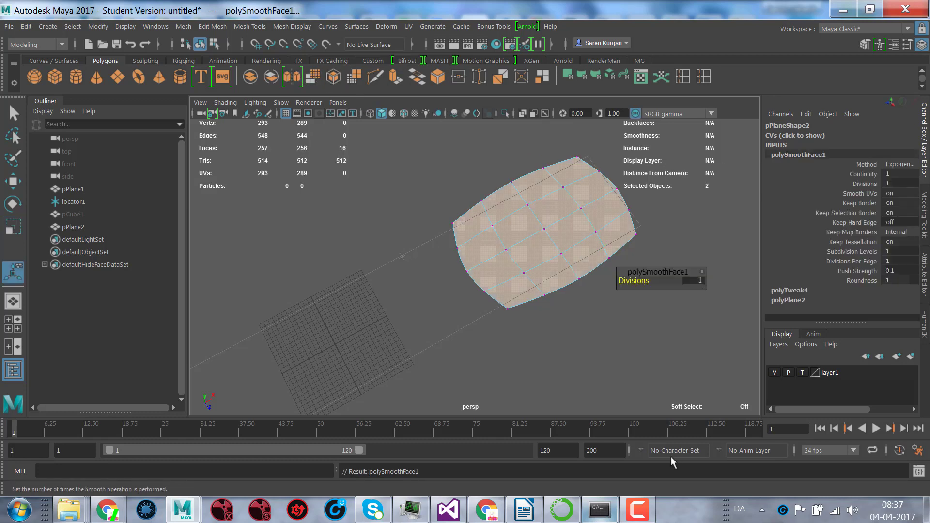
pyautogui.hotkey('ctrl', 'z')
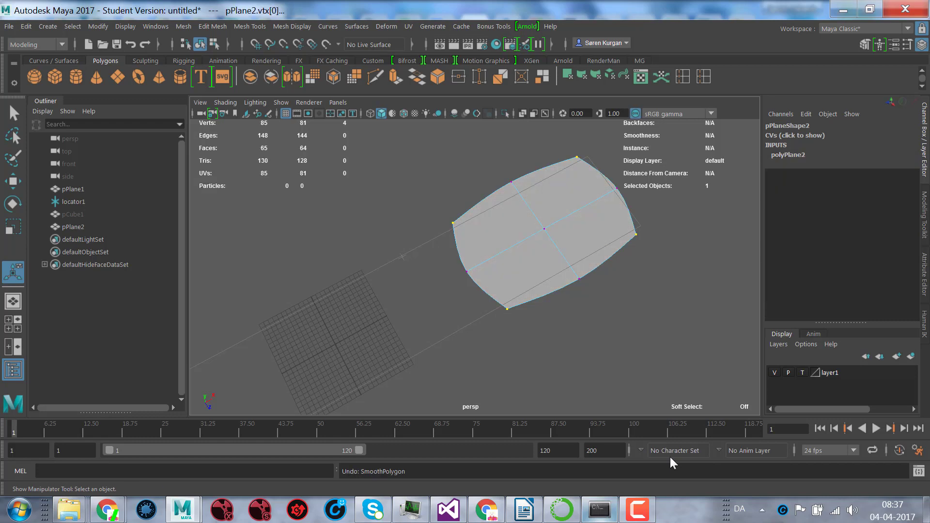
# - Move the plane's centre vertex downward to hollow out a bowl and return to object mode
pyautogui.keyDown('alt'); pyautogui.moveTo(627, 346); pyautogui.dragTo(601, 328); pyautogui.keyUp('alt')
pyautogui.keyDown('alt'); pyautogui.moveTo(604, 349); pyautogui.dragTo(601, 327); pyautogui.keyUp('alt')
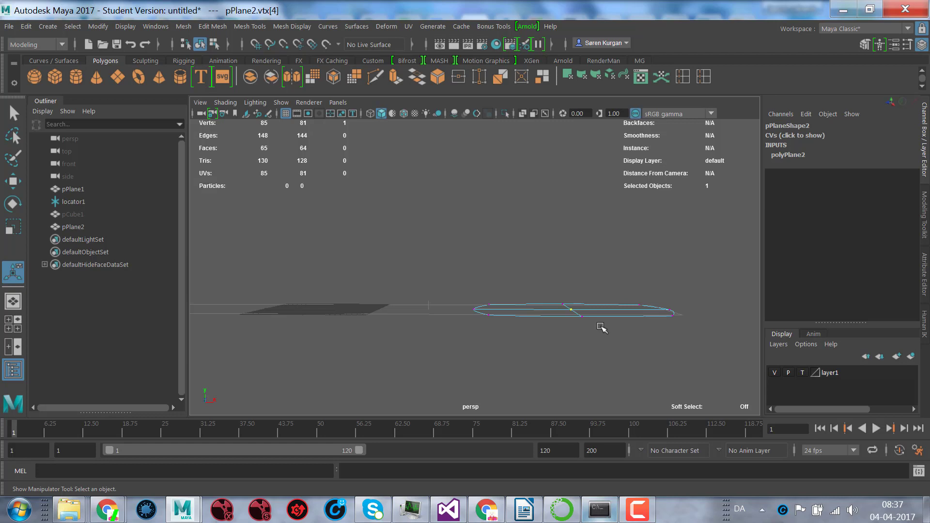
pyautogui.keyDown('alt'); pyautogui.moveTo(567, 307); pyautogui.dragTo(585, 313); pyautogui.keyUp('alt')
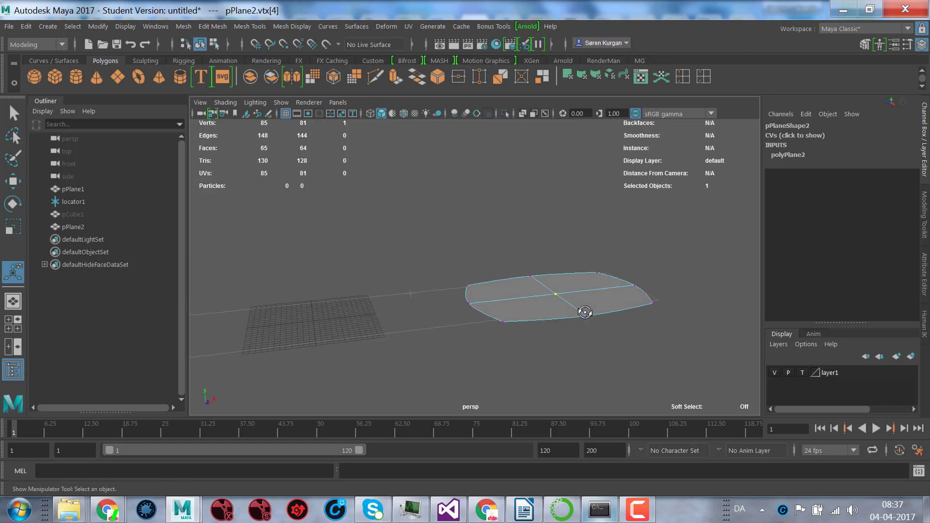
pyautogui.press('w')
pyautogui.moveTo(561, 245); pyautogui.dragTo(562, 298)
pyautogui.moveTo(628, 380); pyautogui.dragTo(615, 382)
pyautogui.keyDown('alt'); pyautogui.moveTo(620, 344); pyautogui.dragTo(633, 330); pyautogui.keyUp('alt')
pyautogui.moveTo(603, 160); pyautogui.dragTo(670, 144, button='right')
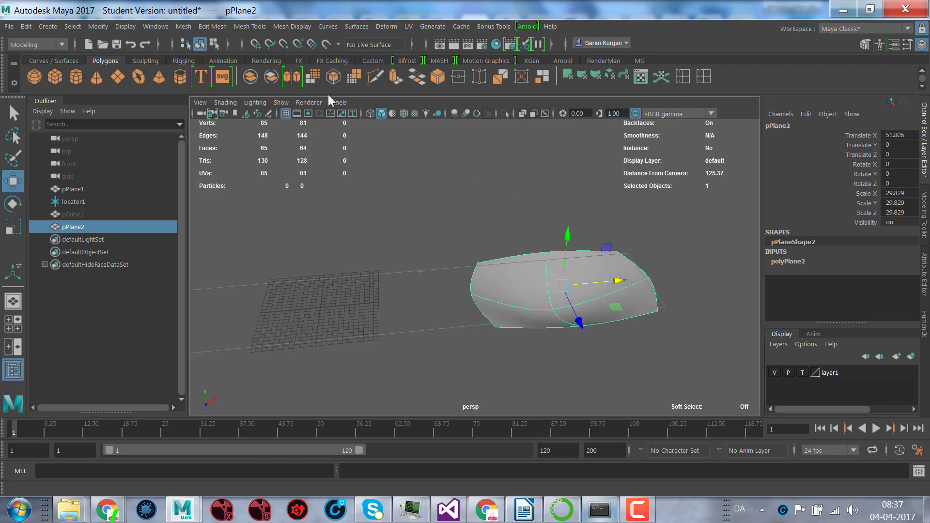
# - Extrude all the bowl's faces by about 3.09 in local Z for wall thickness, check it smoothed, and return to object mode
pyautogui.click(396, 76)
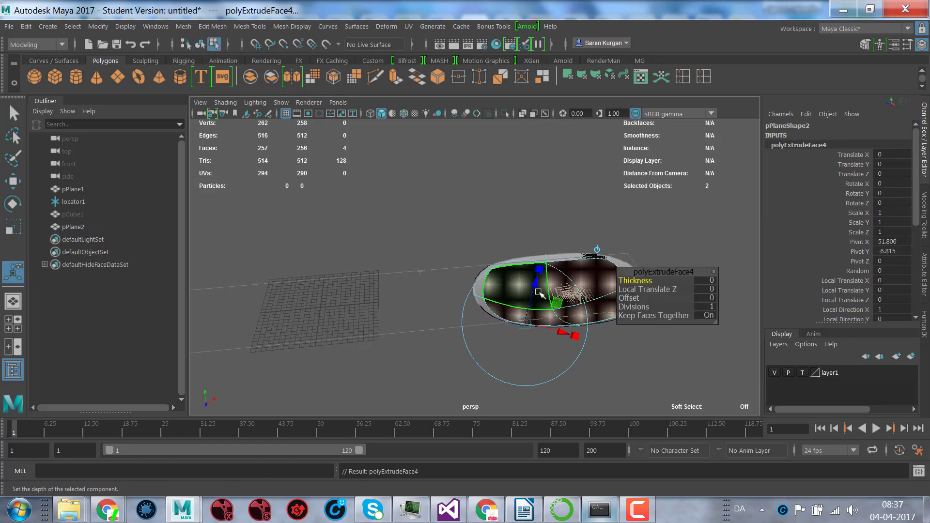
pyautogui.moveTo(537, 284); pyautogui.dragTo(537, 272)
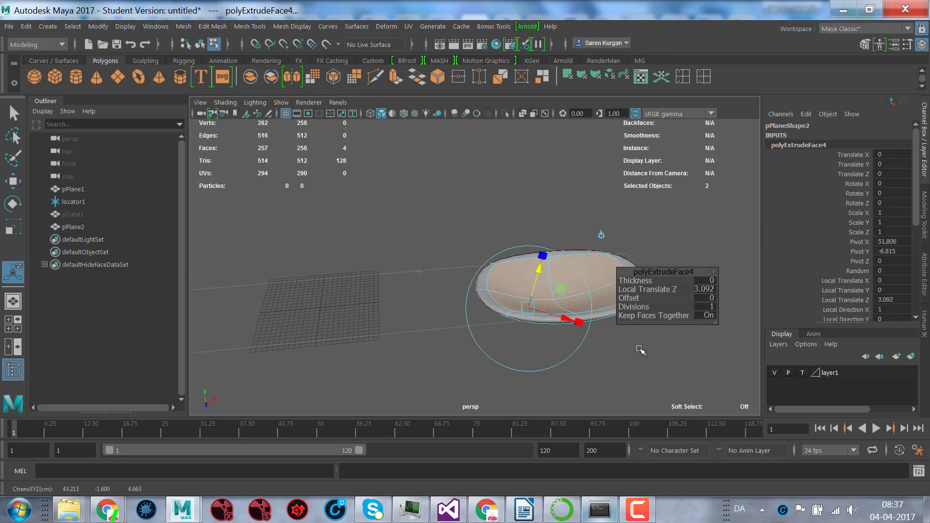
pyautogui.keyDown('alt'); pyautogui.moveTo(640, 349); pyautogui.dragTo(670, 424); pyautogui.keyUp('alt')
pyautogui.press('1')
pyautogui.press('3')
pyautogui.click(609, 379)
pyautogui.keyDown('alt'); pyautogui.moveTo(504, 178); pyautogui.dragTo(492, 237); pyautogui.keyUp('alt')
pyautogui.moveTo(571, 150); pyautogui.dragTo(630, 131, button='right')
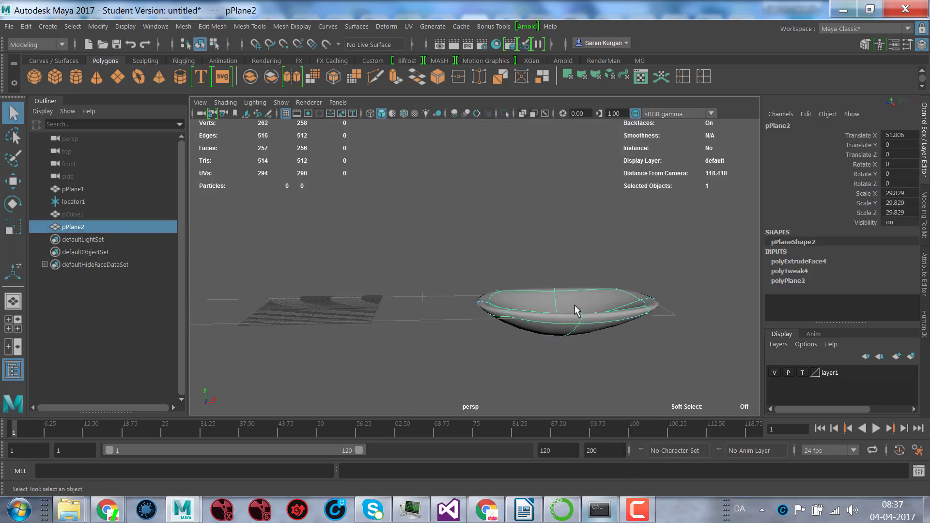
# - Apply Smooth with 1 division to the thickened bowl and frame it from above
pyautogui.click(313, 78)
pyautogui.moveTo(572, 283)
pyautogui.keyDown('alt'); pyautogui.mouseDown()
pyautogui.moveTo(583, 284)
pyautogui.moveTo(595, 320)
pyautogui.moveTo(558, 260)
pyautogui.moveTo(571, 328)
pyautogui.moveTo(503, 266)
pyautogui.moveTo(522, 339)
pyautogui.moveTo(588, 290)
pyautogui.mouseUp(); pyautogui.keyUp('alt')
pyautogui.click(535, 309)
pyautogui.click(530, 276)
pyautogui.press('f')
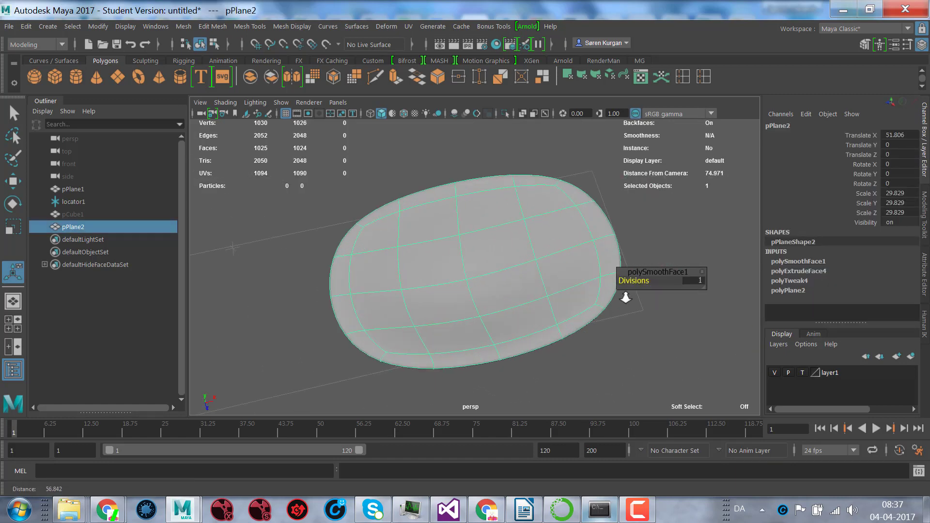
pyautogui.keyDown('alt'); pyautogui.moveTo(445, 251); pyautogui.dragTo(473, 289); pyautogui.keyUp('alt')
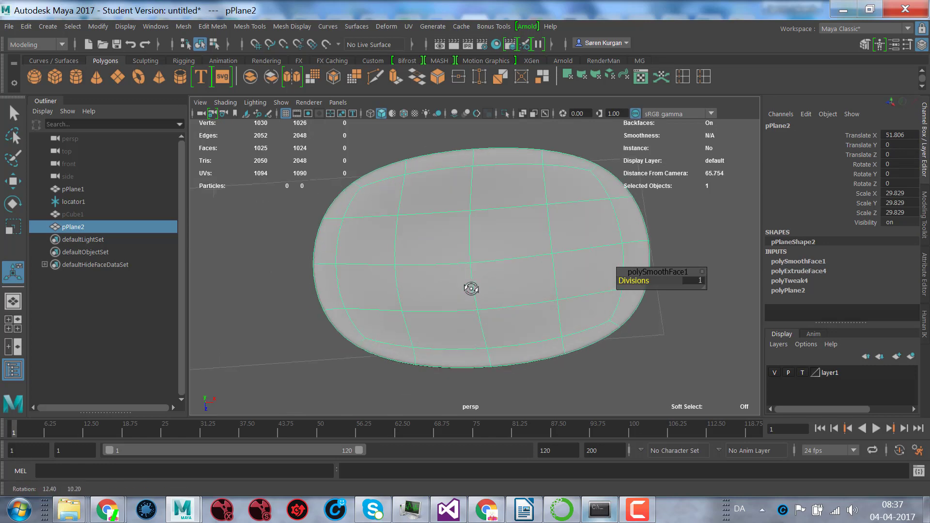
# - Move the inner vertices on both sides of the bowl downward to deepen it, and check the smoothed shape
pyautogui.moveTo(468, 149); pyautogui.dragTo(413, 150, button='right')
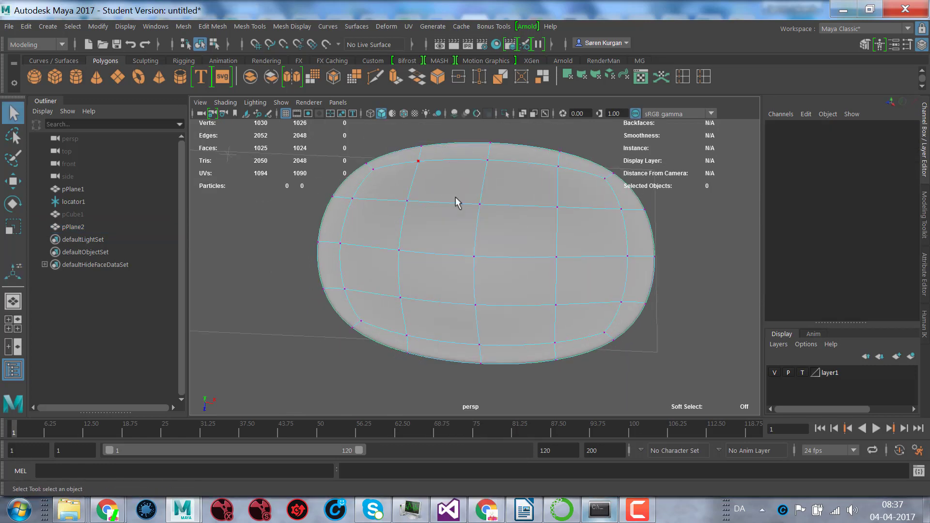
pyautogui.moveTo(377, 179); pyautogui.dragTo(575, 323)
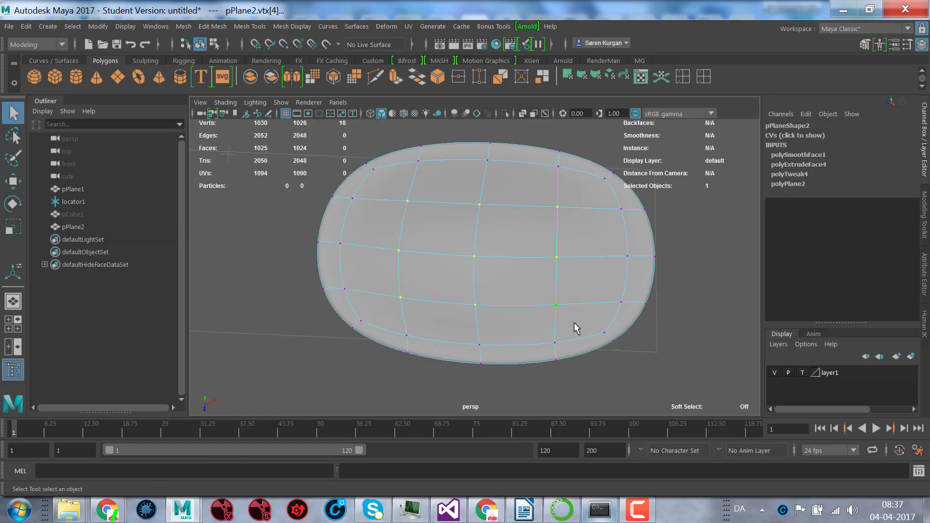
pyautogui.press('4')
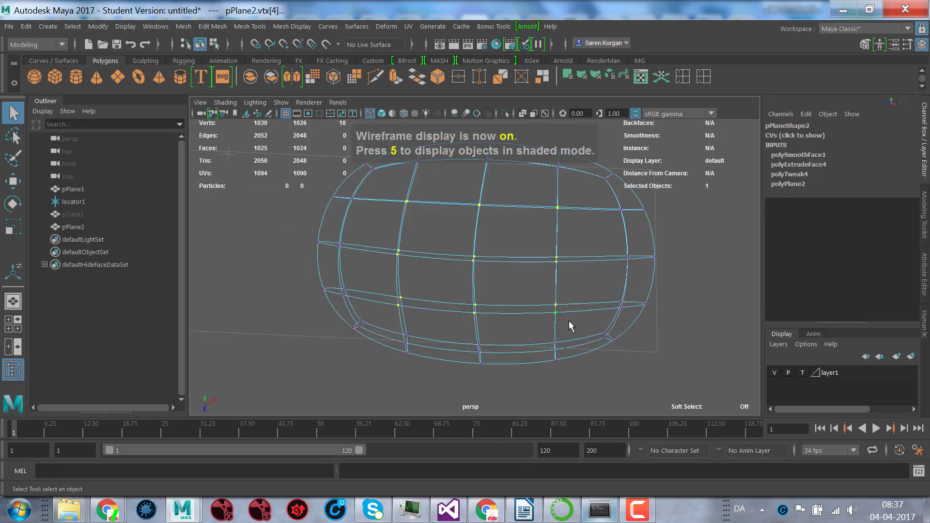
pyautogui.press('1')
pyautogui.press('5')
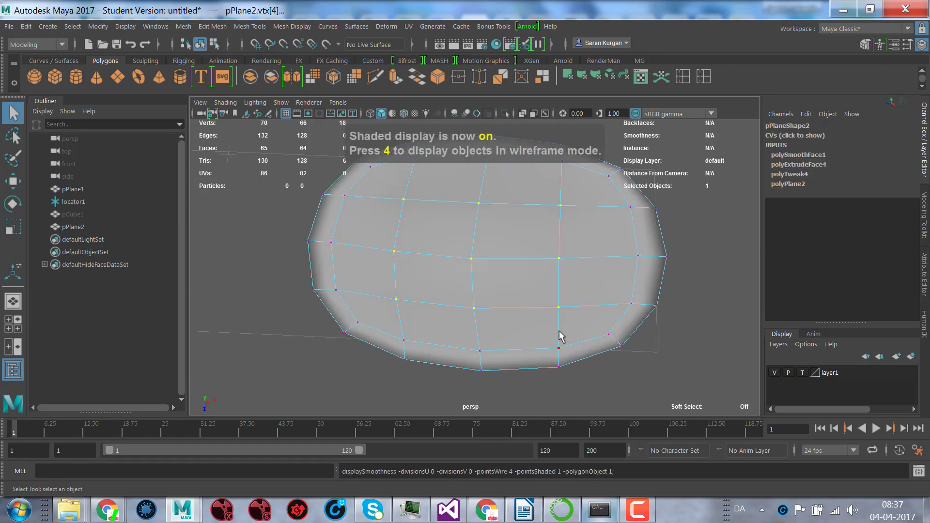
pyautogui.keyDown('alt'); pyautogui.moveTo(562, 341); pyautogui.dragTo(551, 218); pyautogui.keyUp('alt')
pyautogui.press('w')
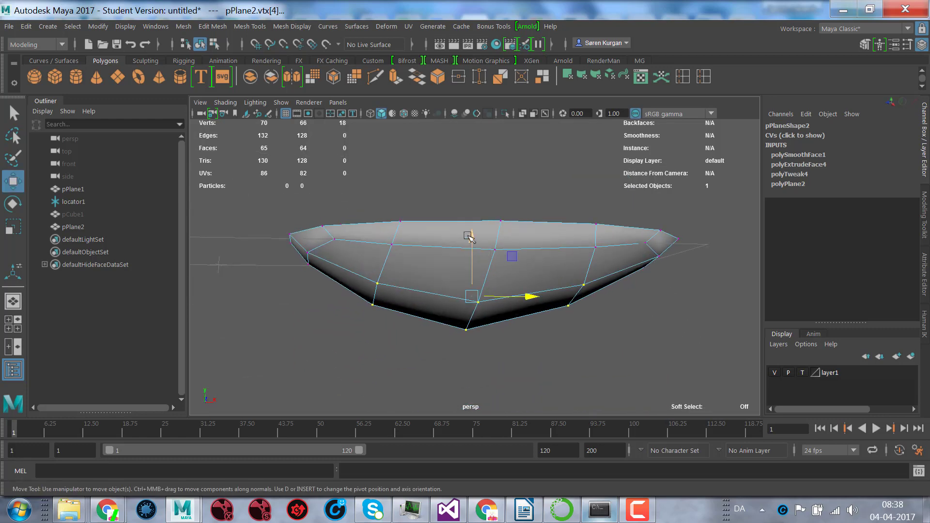
pyautogui.moveTo(472, 236); pyautogui.dragTo(612, 289)
pyautogui.press('3')
pyautogui.keyDown('alt'); pyautogui.moveTo(613, 289); pyautogui.dragTo(411, 289, button='right'); pyautogui.keyUp('alt')
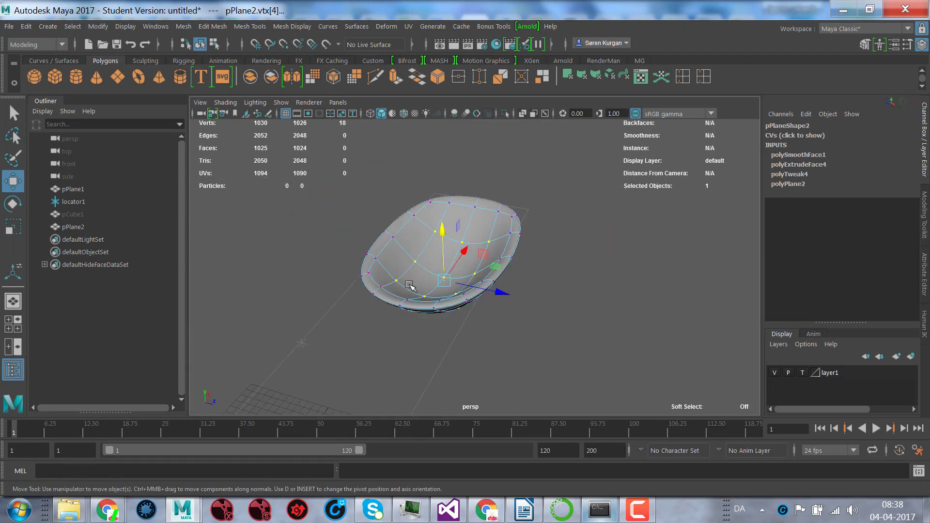
pyautogui.keyDown('alt'); pyautogui.moveTo(411, 289); pyautogui.dragTo(433, 277); pyautogui.keyUp('alt')
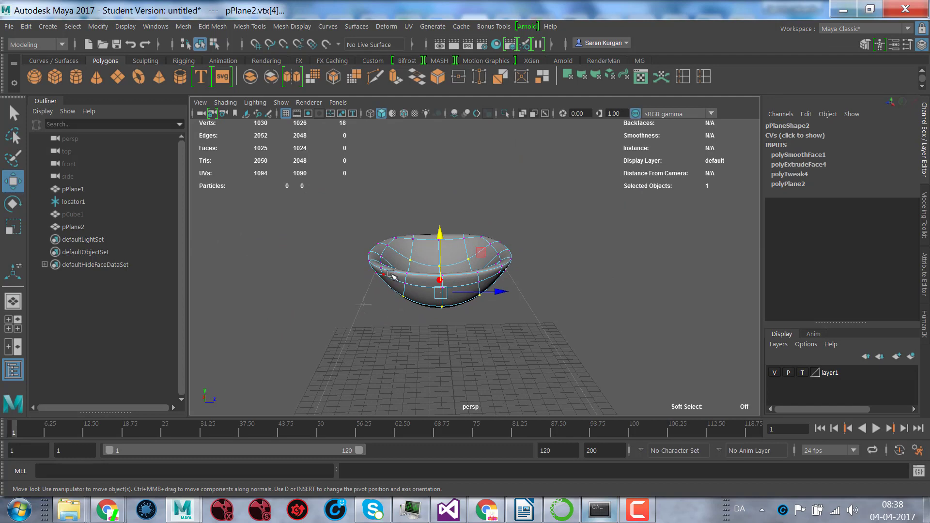
# - Extrude the two rim faces at the bowl's end by about -6.42 in X and 2.85 in Y, with Y scale about 2.45
pyautogui.moveTo(392, 275); pyautogui.dragTo(394, 183, button='right')
pyautogui.click(422, 280)
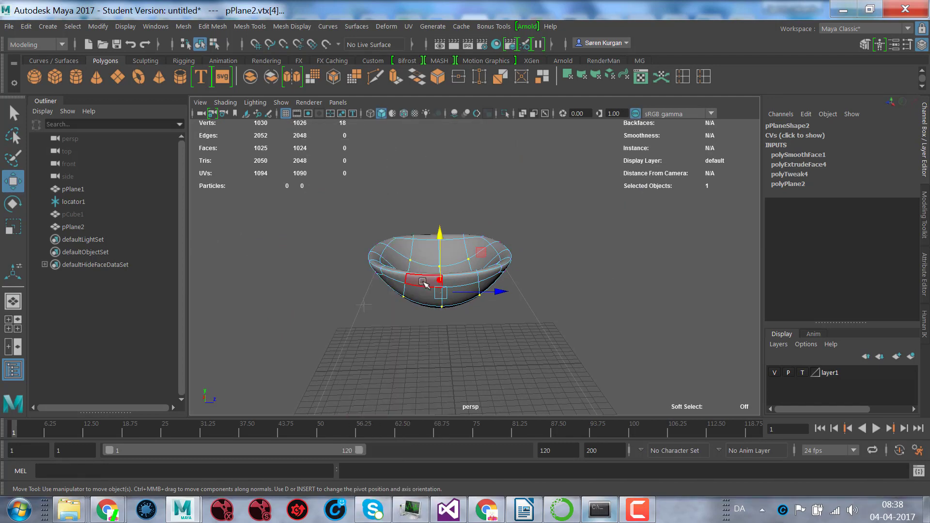
pyautogui.keyDown('shift'); pyautogui.click(455, 282); pyautogui.keyUp('shift')
pyautogui.keyDown('alt'); pyautogui.moveTo(443, 313); pyautogui.dragTo(527, 333); pyautogui.keyUp('alt')
pyautogui.click(396, 76)
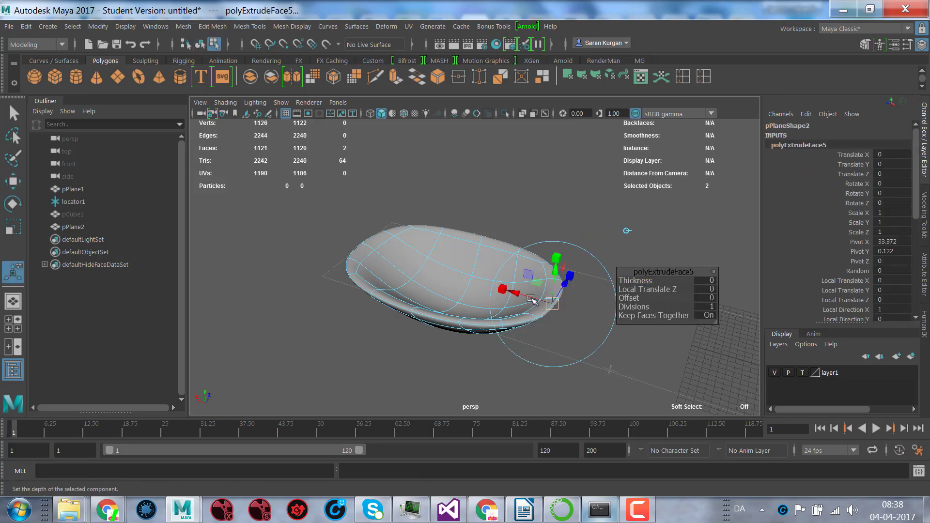
pyautogui.moveTo(533, 302); pyautogui.dragTo(560, 306)
pyautogui.keyDown('alt'); pyautogui.moveTo(597, 335); pyautogui.dragTo(626, 310); pyautogui.keyUp('alt')
pyautogui.keyDown('alt'); pyautogui.moveTo(605, 300); pyautogui.dragTo(566, 297, button='middle'); pyautogui.keyUp('alt')
pyautogui.moveTo(578, 252); pyautogui.dragTo(578, 236)
pyautogui.moveTo(575, 189); pyautogui.dragTo(573, 283)
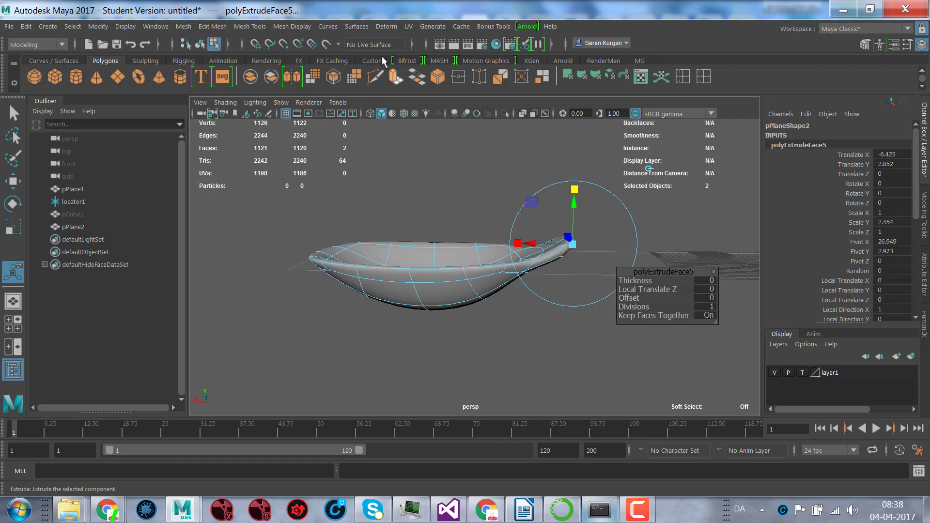
# - Extrude the same two end faces again along world X by about -99.56 to form the long handle
pyautogui.click(396, 76)
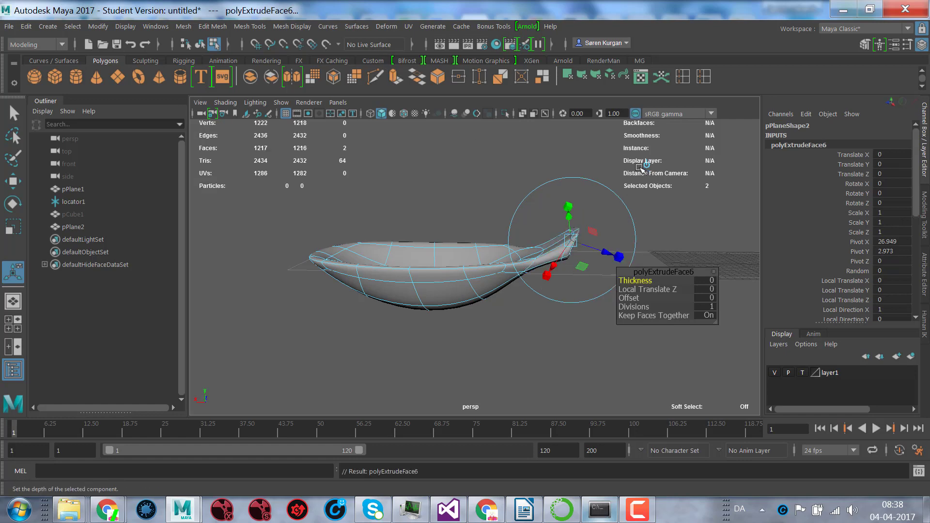
pyautogui.click(646, 165)
pyautogui.keyDown('alt'); pyautogui.moveTo(645, 214); pyautogui.dragTo(460, 175, button='middle'); pyautogui.keyUp('alt')
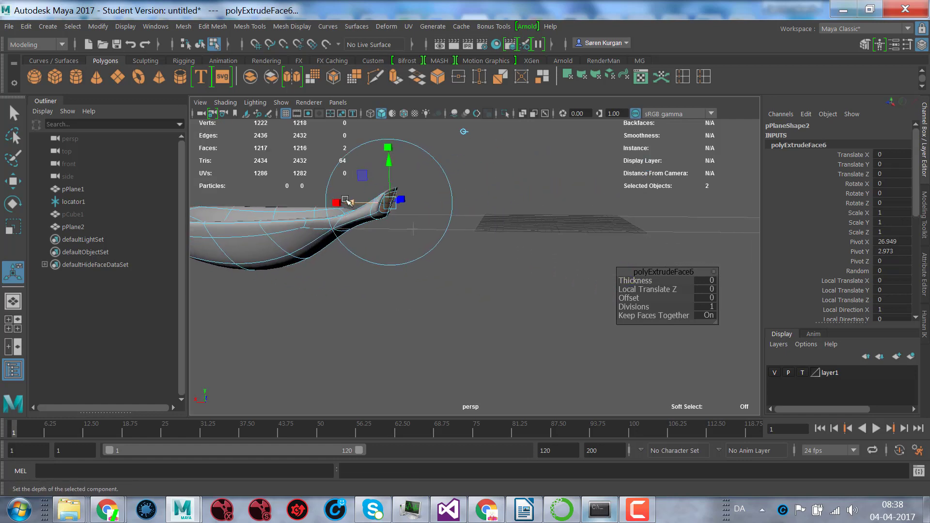
pyautogui.moveTo(350, 202); pyautogui.dragTo(592, 250)
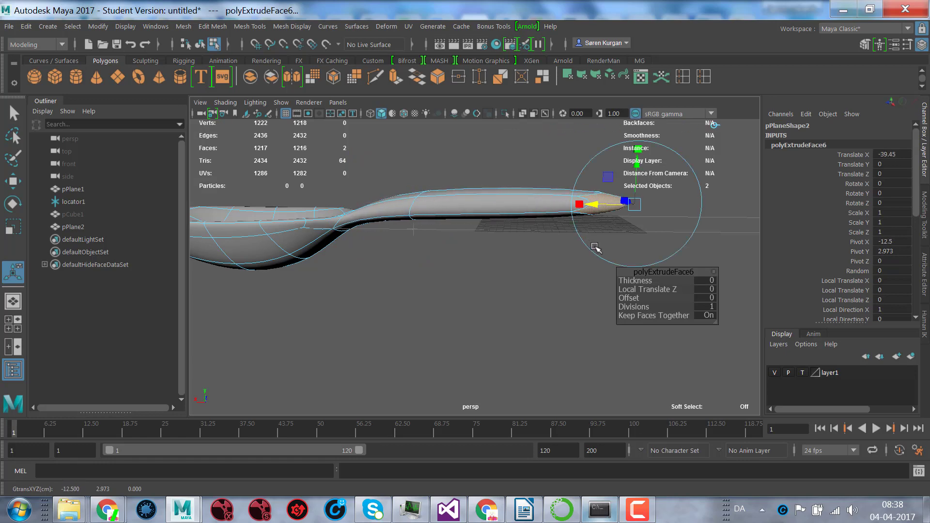
pyautogui.keyDown('alt'); pyautogui.moveTo(592, 249); pyautogui.dragTo(525, 242, button='middle'); pyautogui.keyUp('alt')
pyautogui.keyDown('alt'); pyautogui.moveTo(538, 257); pyautogui.dragTo(507, 292); pyautogui.keyUp('alt')
pyautogui.moveTo(477, 258); pyautogui.dragTo(712, 268)
pyautogui.keyDown('alt'); pyautogui.moveTo(702, 256); pyautogui.dragTo(465, 219, button='middle'); pyautogui.keyUp('alt')
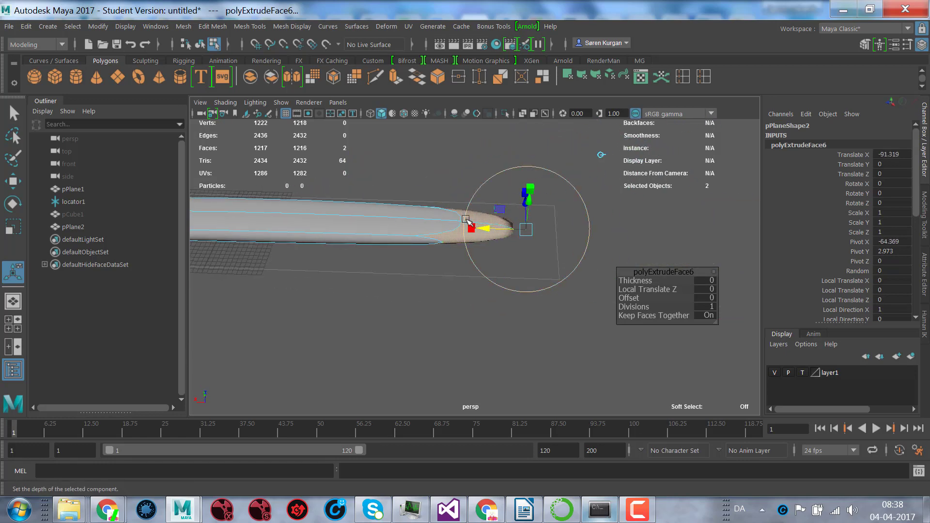
pyautogui.moveTo(490, 231); pyautogui.dragTo(537, 230)
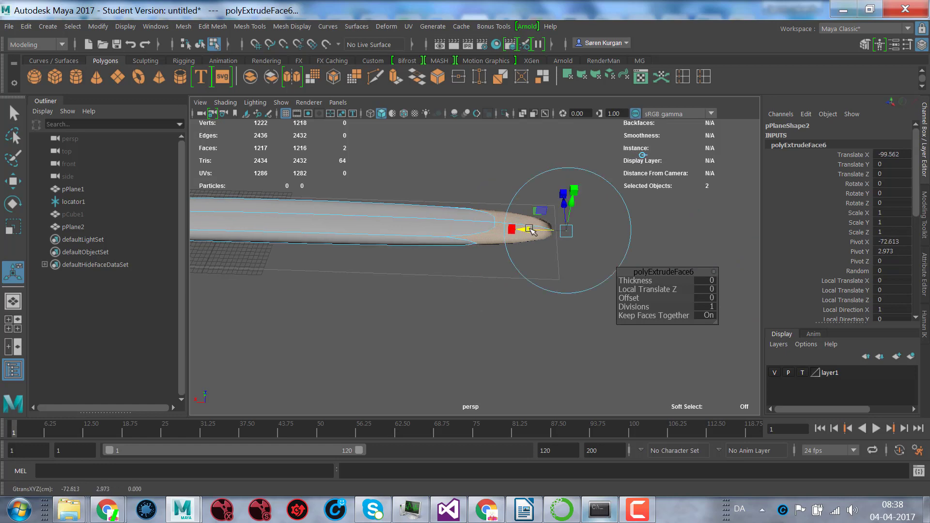
# - In the unsmoothed display, adjust the handle end's extrusion to about -96.71 in X and widen it to a Z scale of about 1.125
pyautogui.press('1')
pyautogui.moveTo(594, 230); pyautogui.dragTo(537, 235)
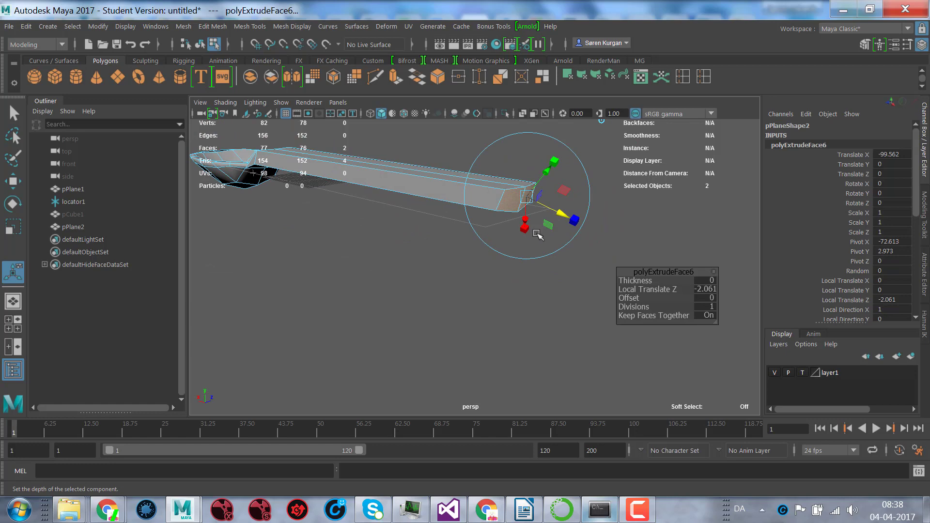
pyautogui.hotkey('ctrl', 'z')
pyautogui.click(610, 124)
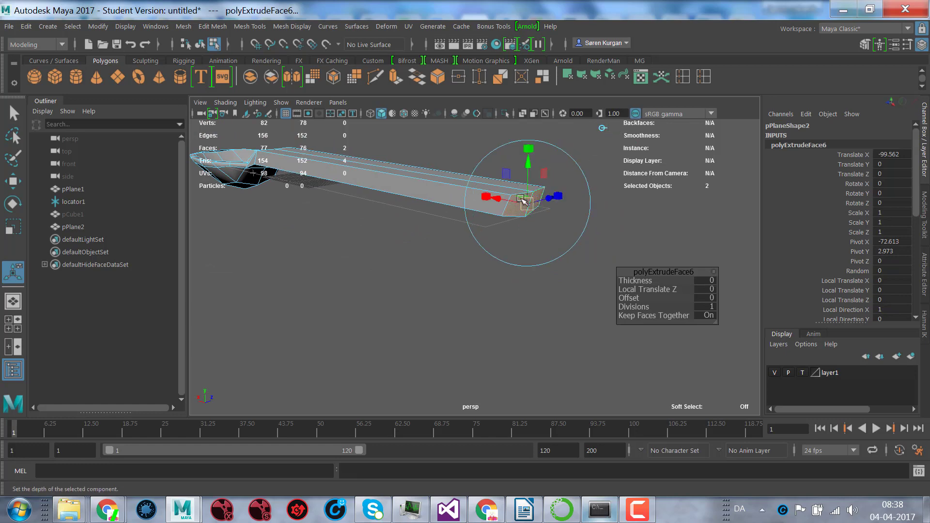
pyautogui.moveTo(493, 197); pyautogui.dragTo(489, 196)
pyautogui.keyDown('alt'); pyautogui.moveTo(525, 242); pyautogui.dragTo(582, 253); pyautogui.keyUp('alt')
pyautogui.keyDown('alt'); pyautogui.moveTo(611, 253); pyautogui.dragTo(882, 257, button='middle'); pyautogui.keyUp('alt')
pyautogui.keyDown('alt'); pyautogui.moveTo(731, 237); pyautogui.dragTo(595, 203); pyautogui.keyUp('alt')
pyautogui.moveTo(602, 132); pyautogui.dragTo(595, 130)
# - Scale the handle's edge loop nearest the bowl to about 0.6 in Z to narrow the neck, and preview it smoothed
pyautogui.keyDown('alt'); pyautogui.moveTo(581, 310); pyautogui.dragTo(632, 116, button='middle'); pyautogui.keyUp('alt')
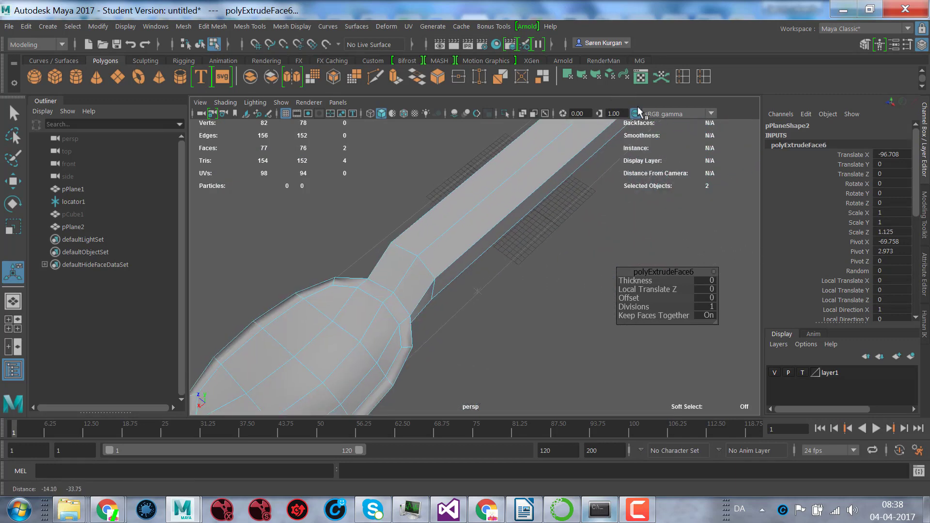
pyautogui.keyDown('alt'); pyautogui.moveTo(428, 256); pyautogui.dragTo(498, 322); pyautogui.keyUp('alt')
pyautogui.moveTo(498, 322); pyautogui.dragTo(496, 121, button='right')
pyautogui.click(489, 326)
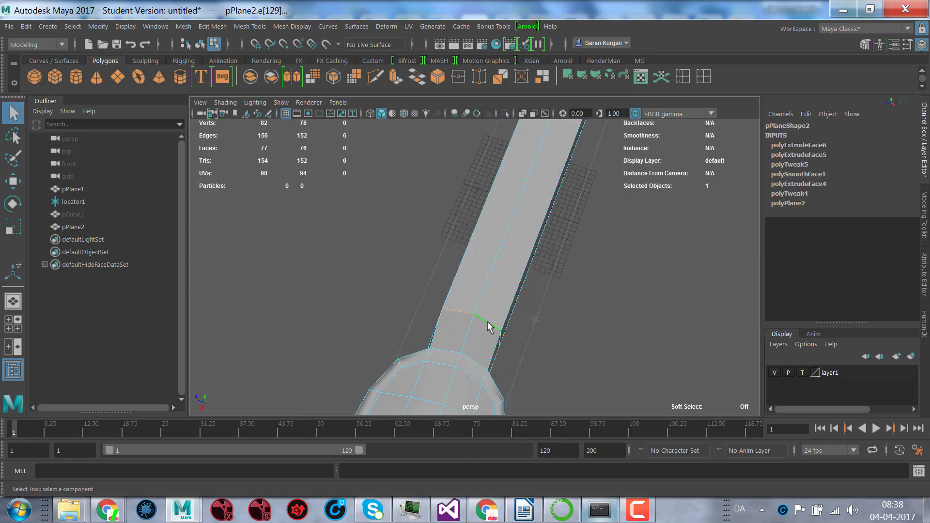
pyautogui.press('r')
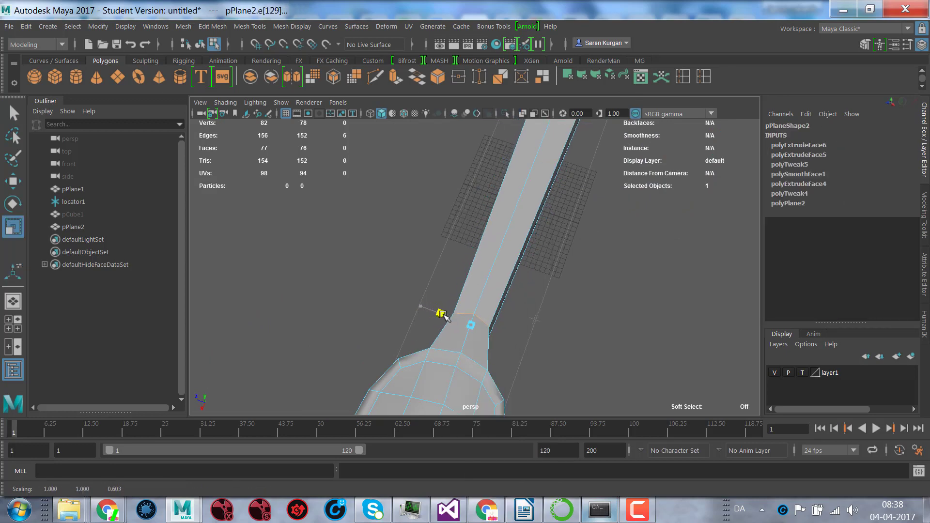
pyautogui.keyDown('alt'); pyautogui.moveTo(586, 365); pyautogui.dragTo(491, 300); pyautogui.keyUp('alt')
pyautogui.press('3')
pyautogui.click(667, 302)
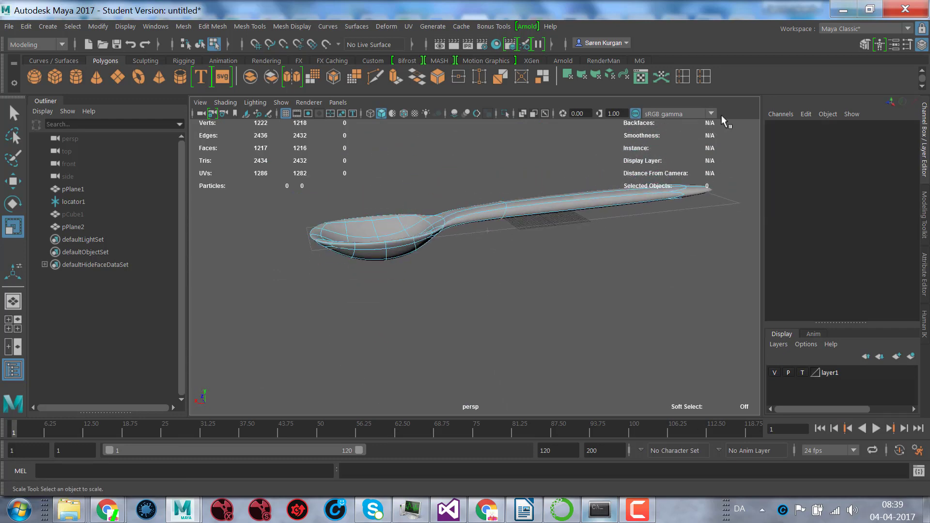
# - Insert edge loops near the handle's tip and next to the neck, check the smoothed spoon, and return to object mode
pyautogui.click(704, 76)
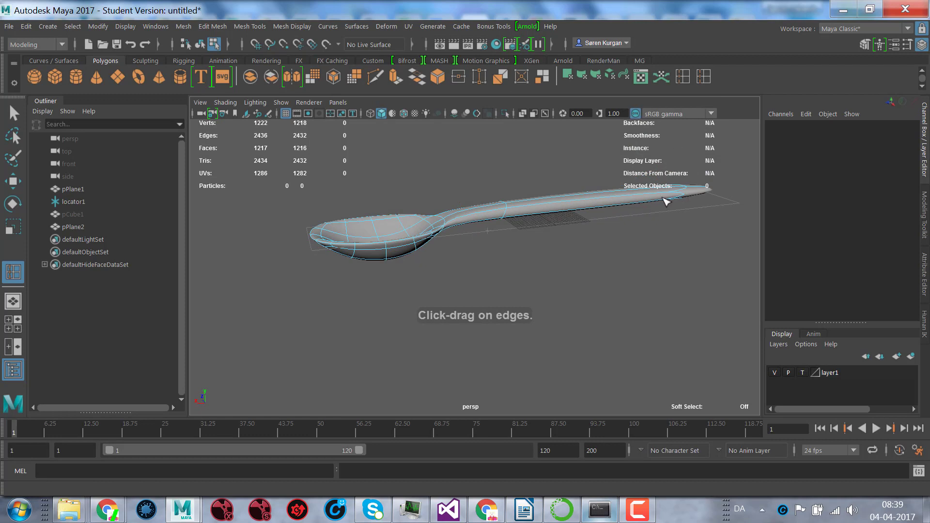
pyautogui.keyDown('alt'); pyautogui.moveTo(666, 201); pyautogui.dragTo(657, 213); pyautogui.keyUp('alt')
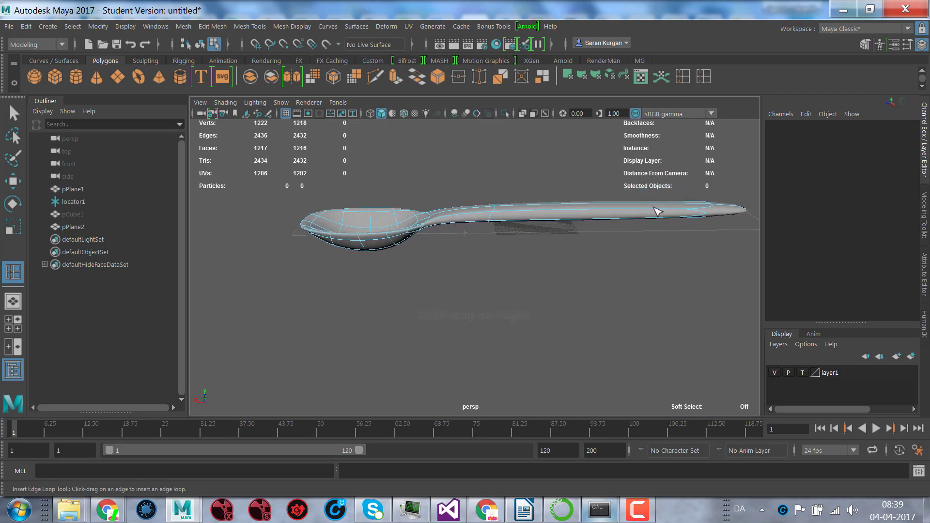
pyautogui.press('1')
pyautogui.moveTo(696, 206); pyautogui.dragTo(746, 210)
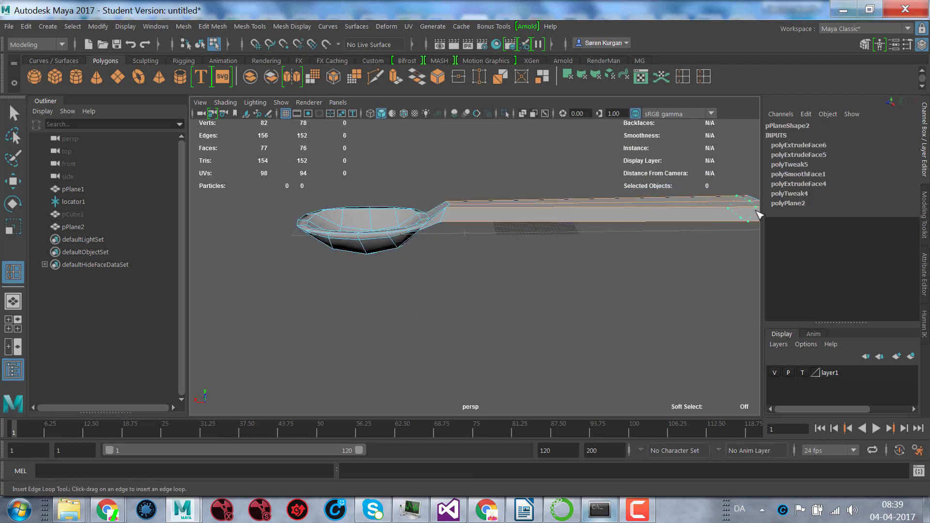
pyautogui.click(751, 215)
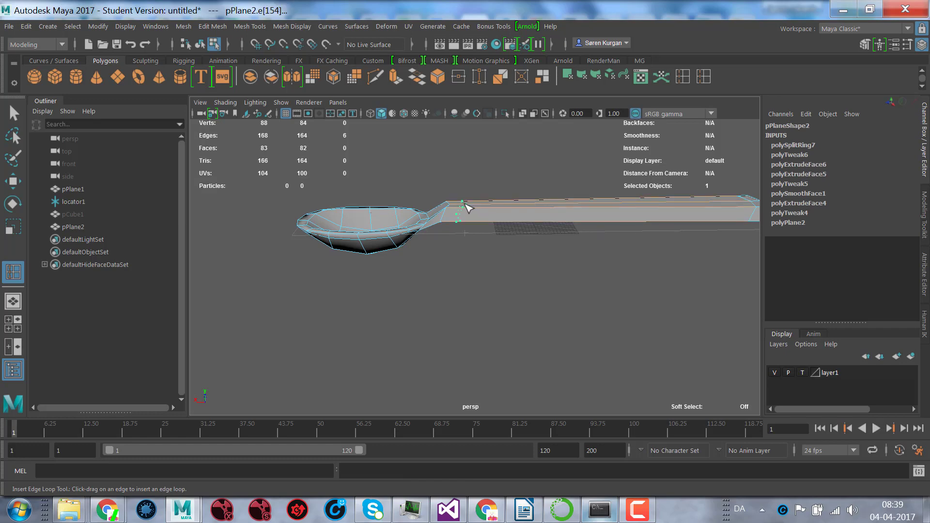
pyautogui.click(467, 205)
pyautogui.press('3')
pyautogui.keyDown('alt'); pyautogui.moveTo(491, 258); pyautogui.dragTo(510, 257); pyautogui.keyUp('alt')
pyautogui.press('q')
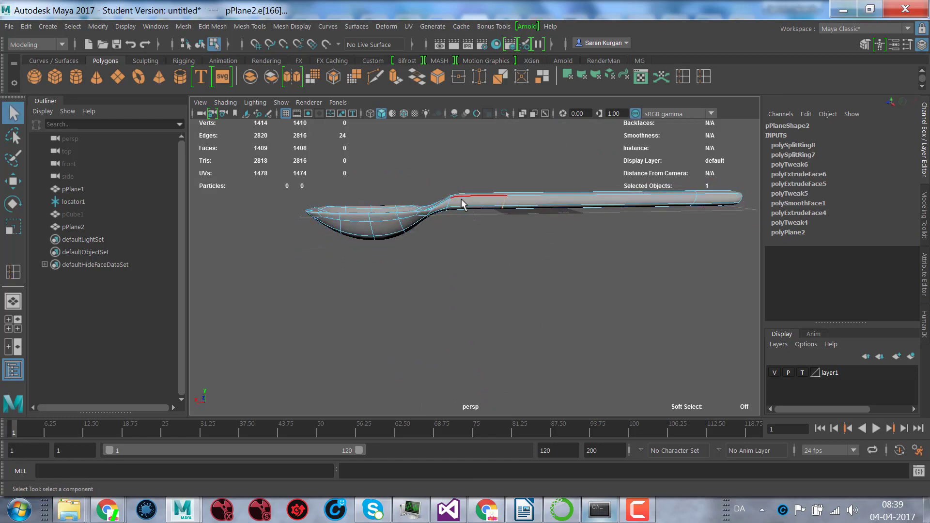
pyautogui.moveTo(462, 200); pyautogui.dragTo(539, 129, button='right')
pyautogui.keyDown('alt'); pyautogui.moveTo(523, 267); pyautogui.dragTo(666, 271); pyautogui.keyUp('alt')
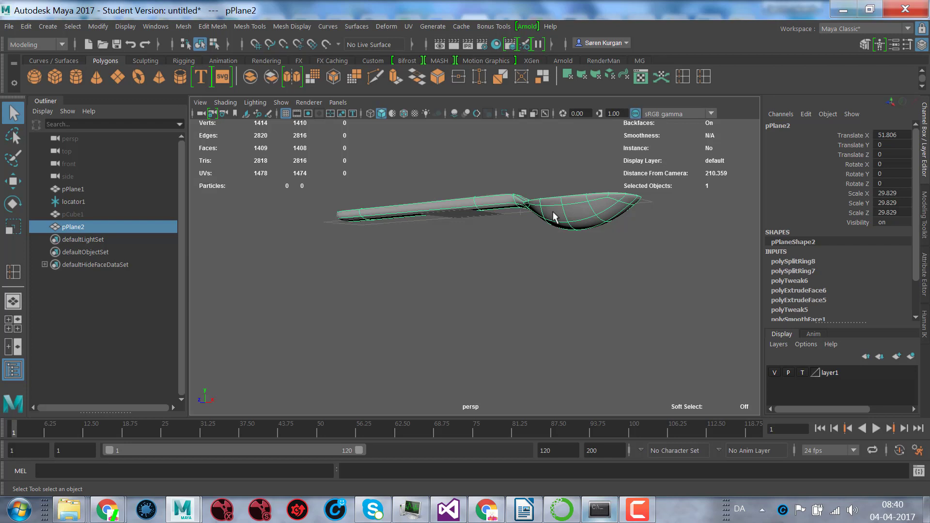
pyautogui.moveTo(638, 510)
pyautogui.click(636, 355)
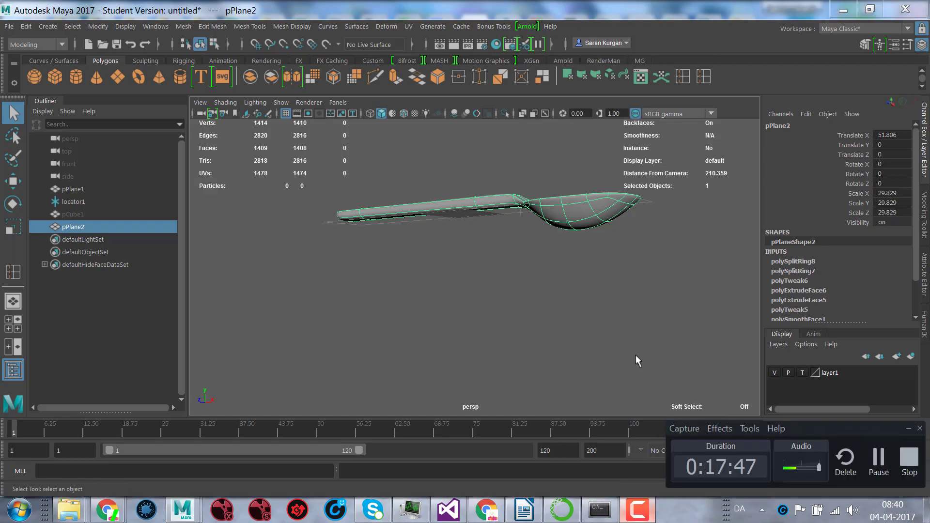